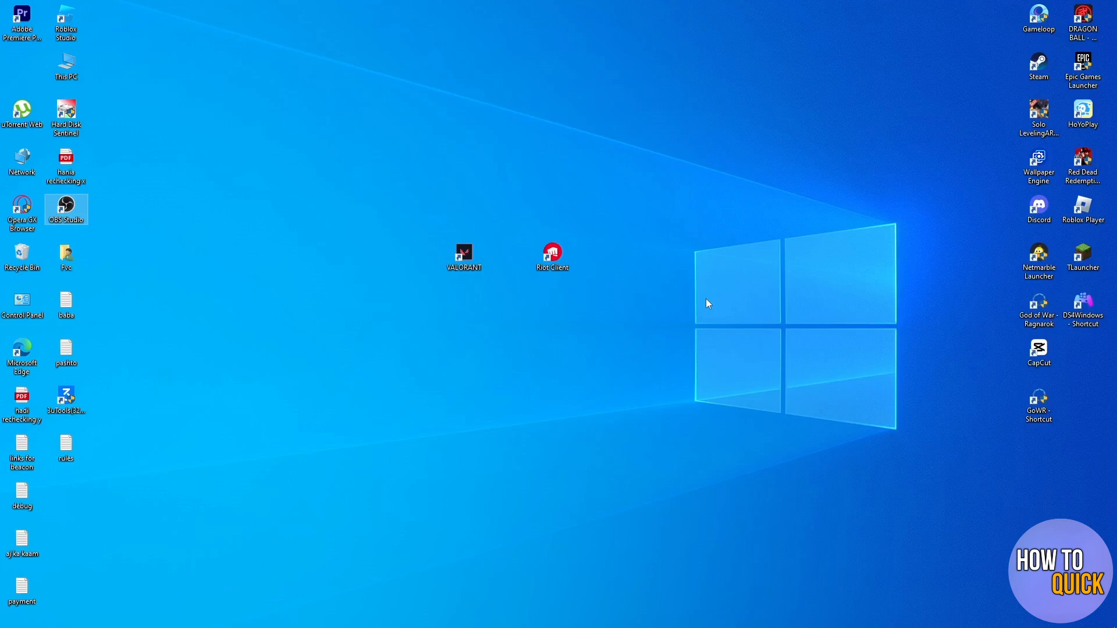
Switch to the Chrome browser and bring up the ToolBaz site at toolbaz.com.
left_click(508, 617)
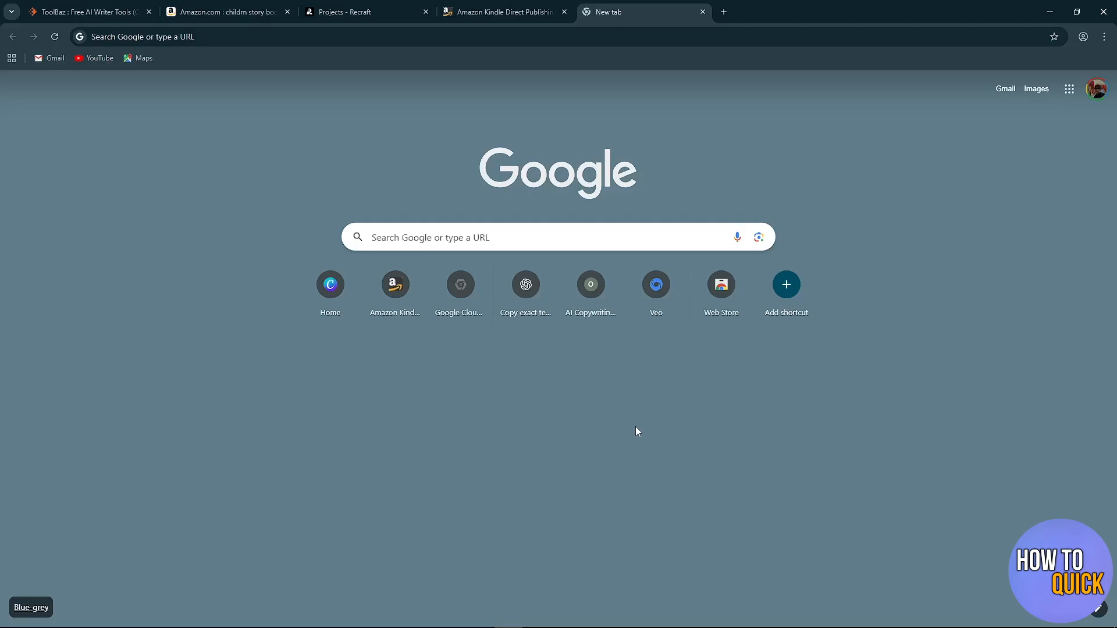
left_click(87, 12)
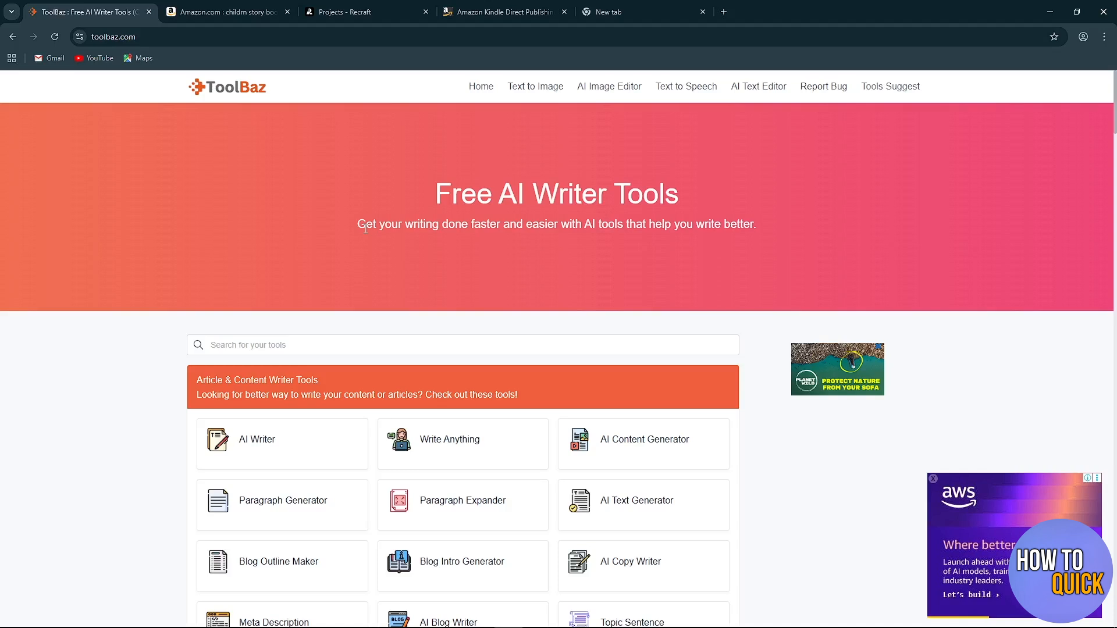
left_click(89, 36)
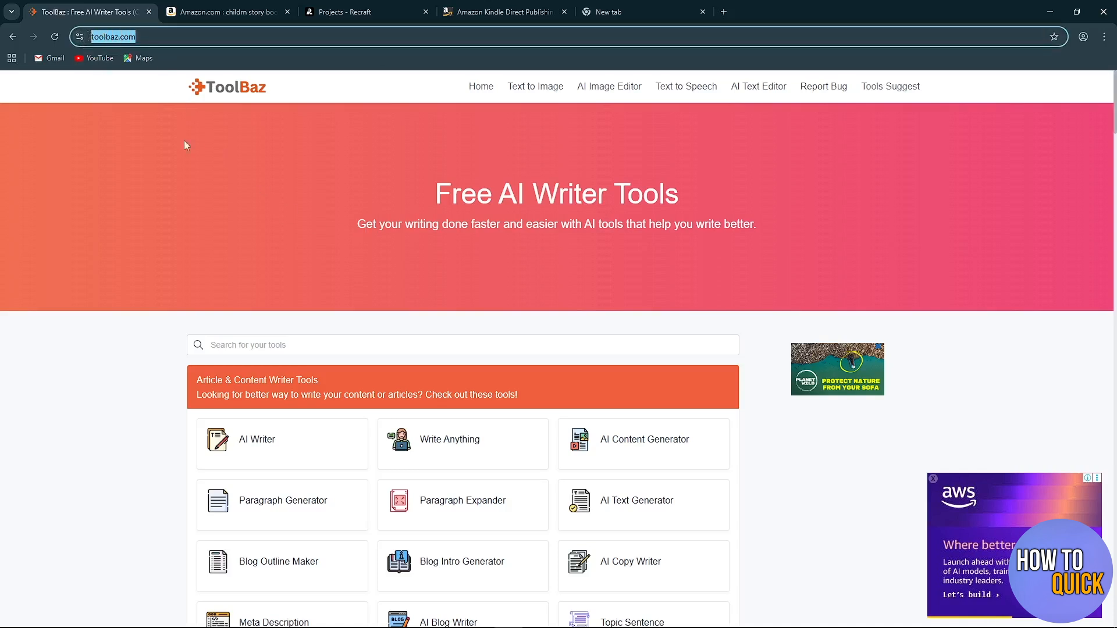
left_click(162, 99)
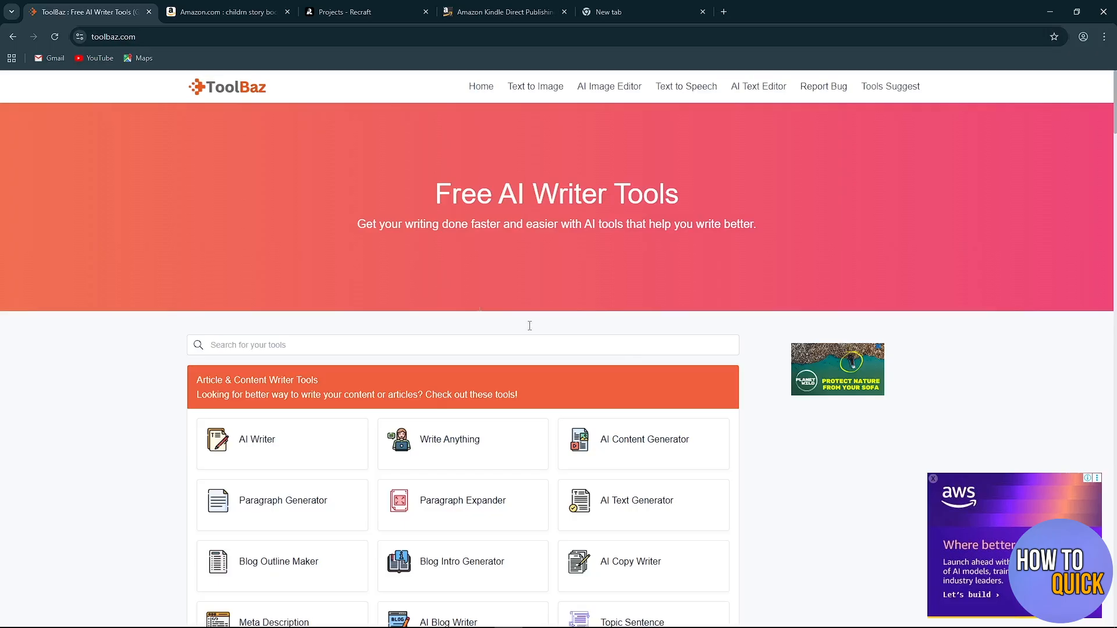
left_click(135, 36)
left_click(132, 98)
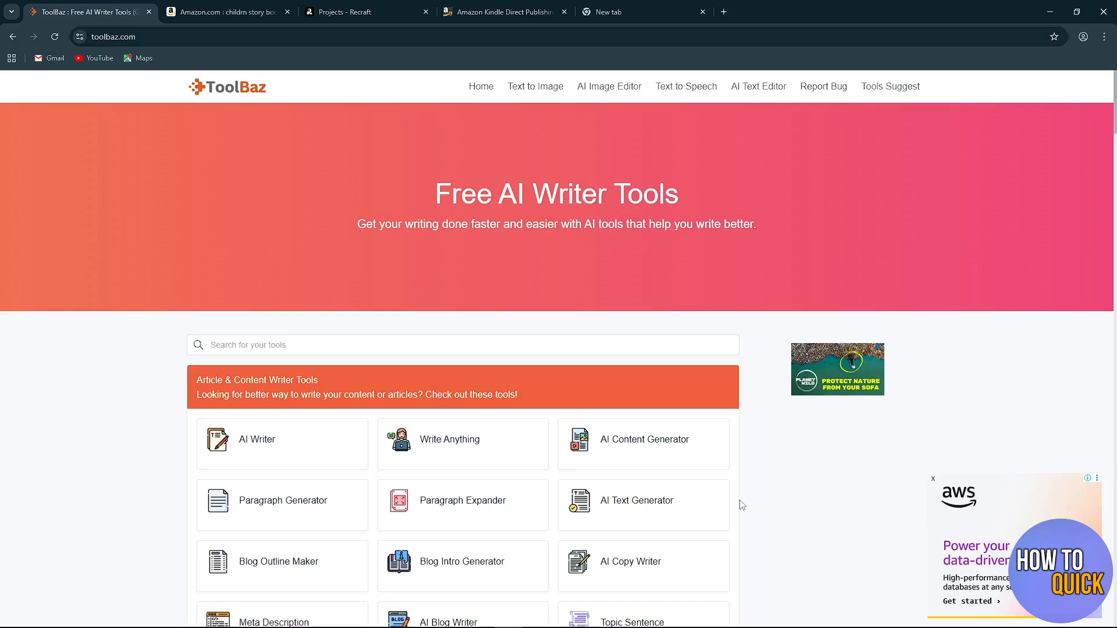
Look through the Amazon search results for "children story books", comparing the sponsored and best-selling titles.
left_click(227, 12)
left_click_drag(269, 86, 174, 91)
left_click(927, 187)
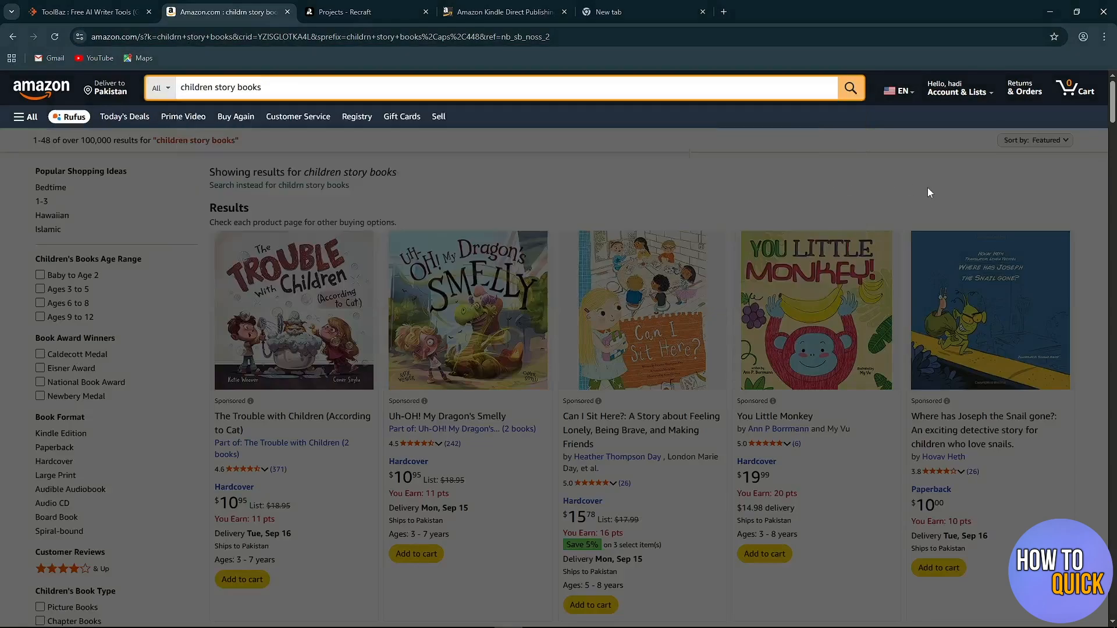
scroll(365, 410, "down", 2)
scroll(366, 411, "down", 3)
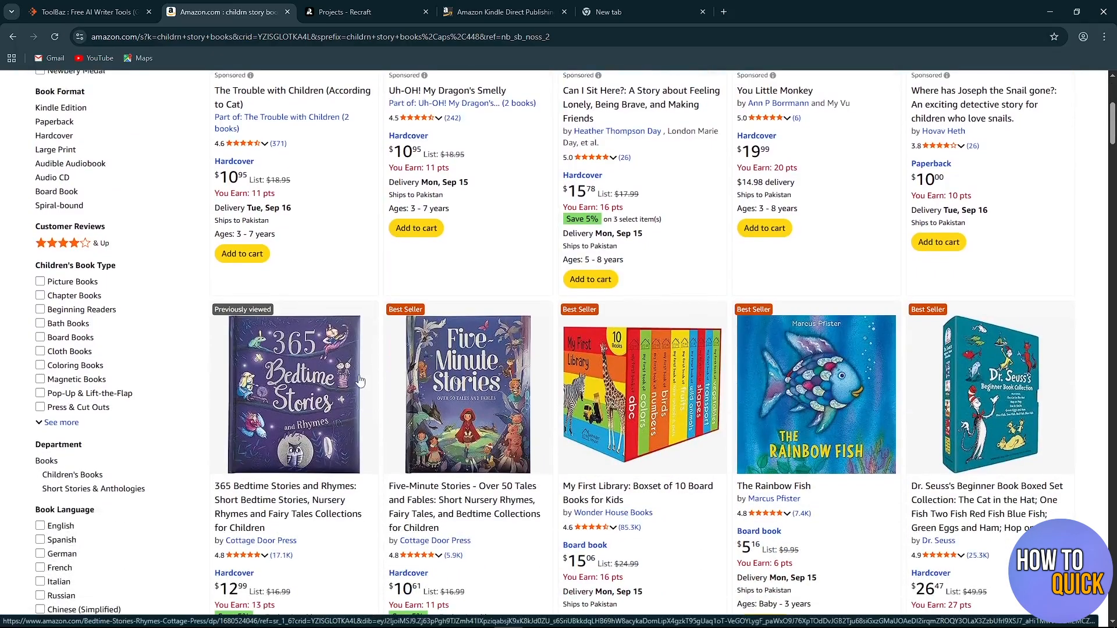
scroll(469, 345, "down", 5)
scroll(469, 345, "down", 2)
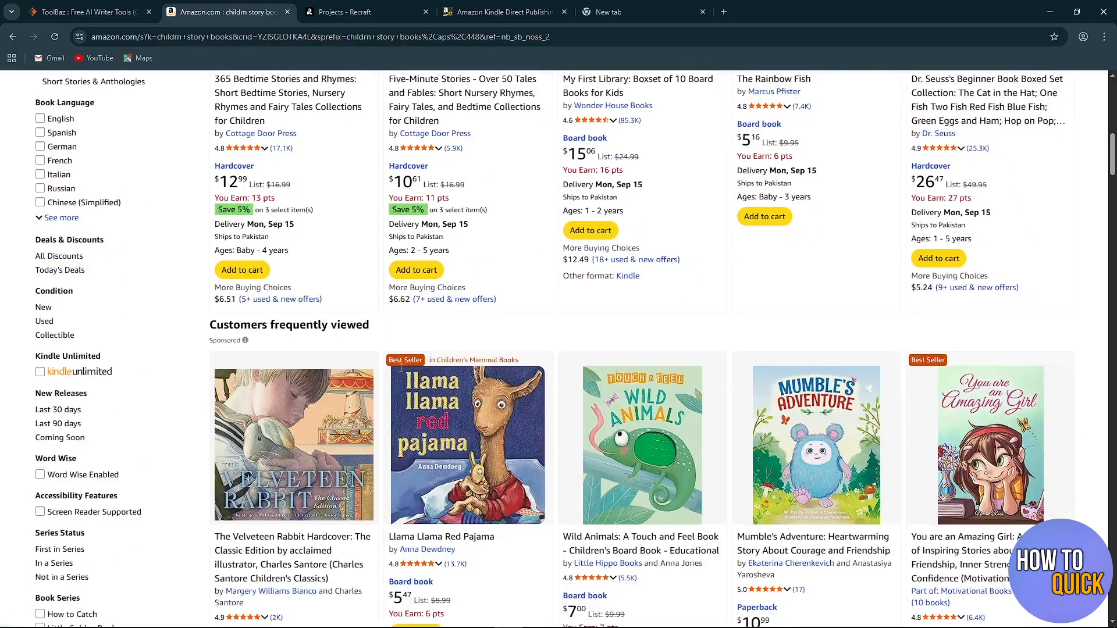
scroll(395, 380, "up", 7)
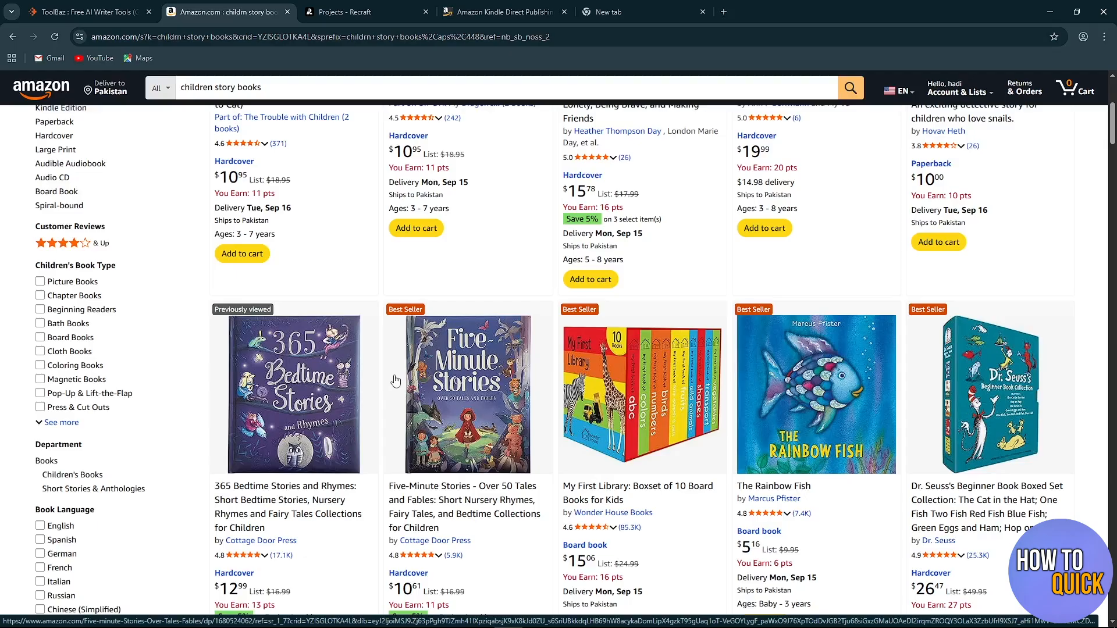
scroll(395, 381, "up", 4)
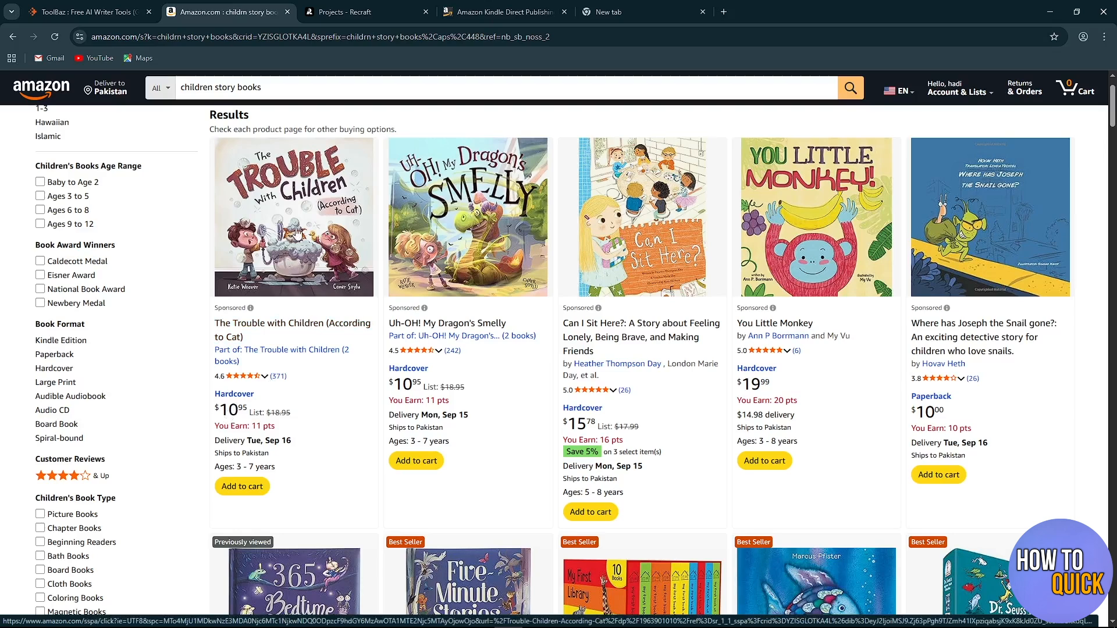
Open the product page of The Trouble with Children (According to Cat) and check its reading age and series.
left_click(328, 334)
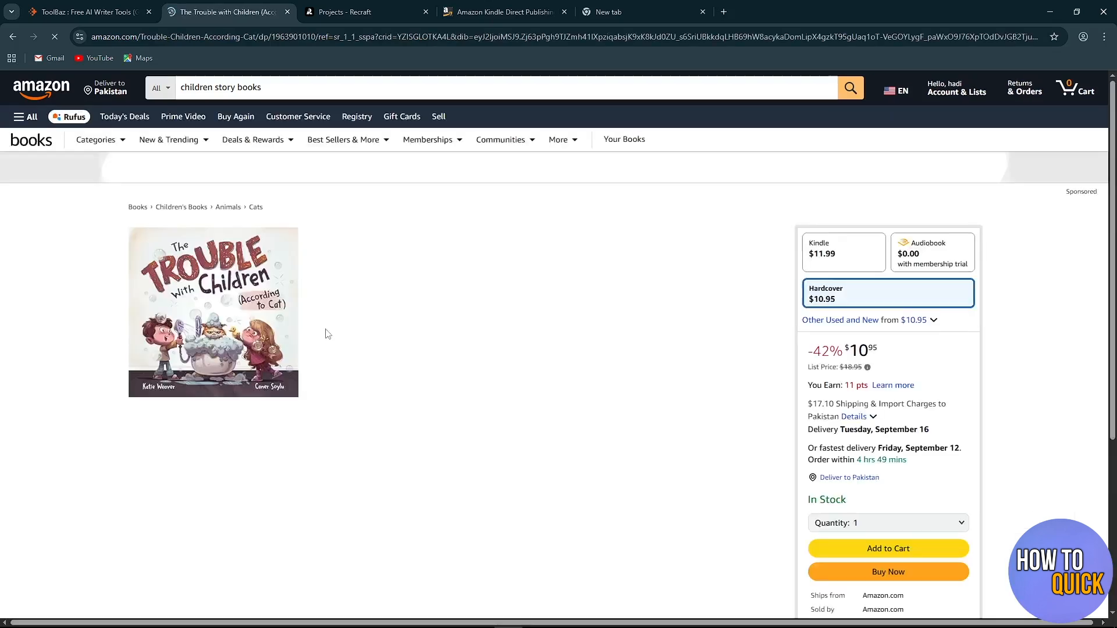
scroll(327, 334, "down", 3)
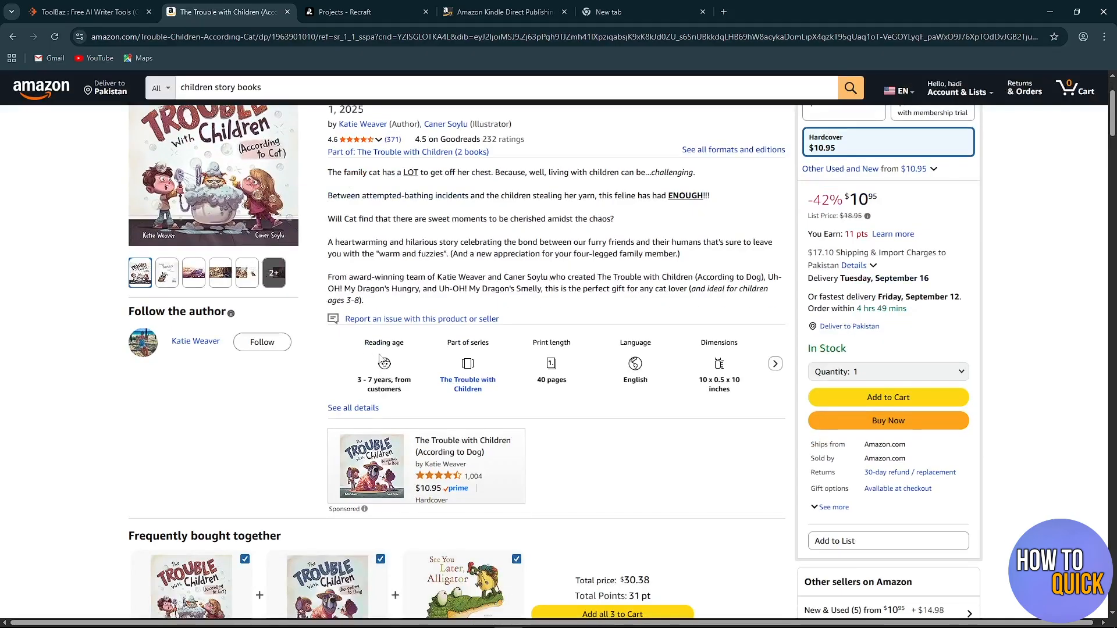
left_click_drag(365, 343, 401, 343)
left_click_drag(350, 379, 412, 378)
left_click(429, 347)
left_click_drag(442, 343, 471, 387)
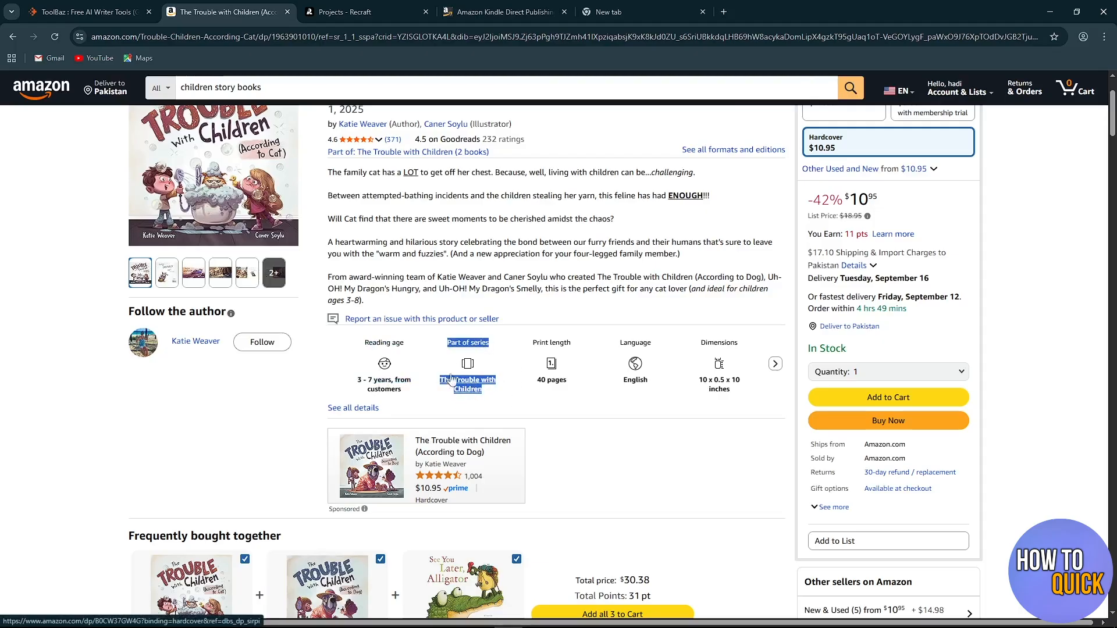
Check the print length and language of The Trouble with Children and return to the search results.
left_click(531, 400)
left_click_drag(535, 349, 592, 393)
left_click(587, 381)
double_click(535, 381)
left_click(594, 394)
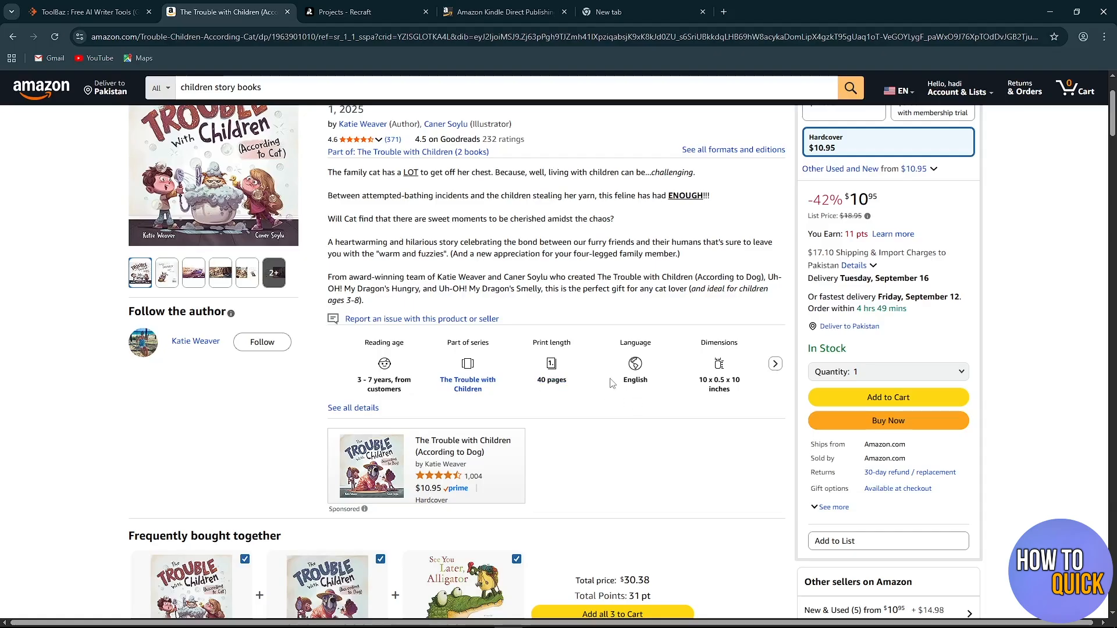
left_click_drag(624, 380, 650, 382)
left_click(677, 408)
key("alt+Left")
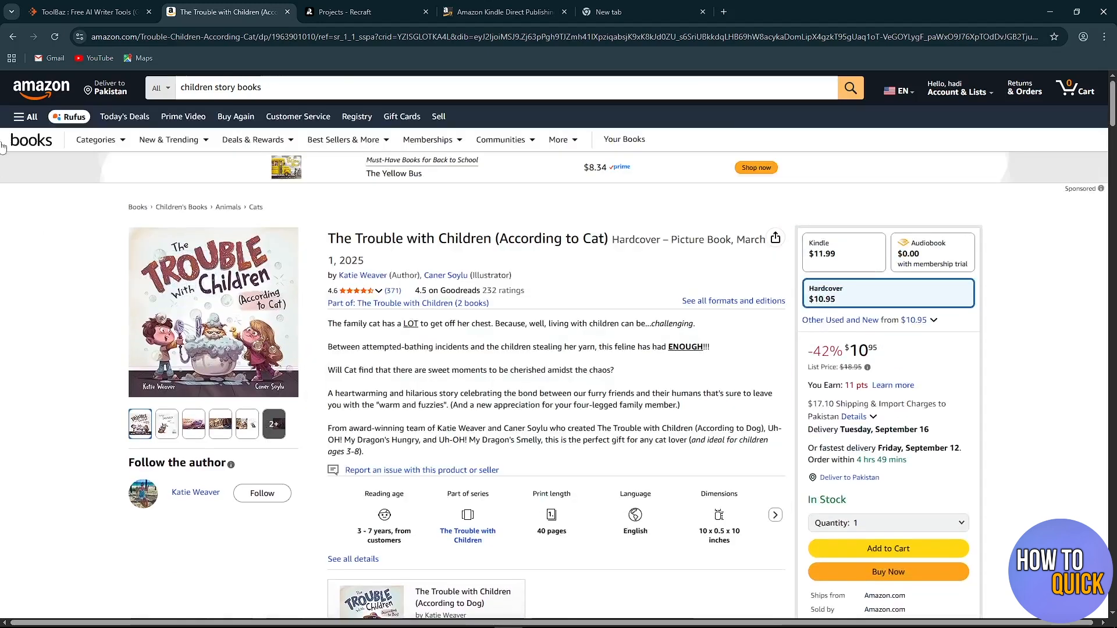
Browse the best-selling story books in the results and open the 365 Bedtime Stories and Rhymes product page.
scroll(698, 396, "down", 5)
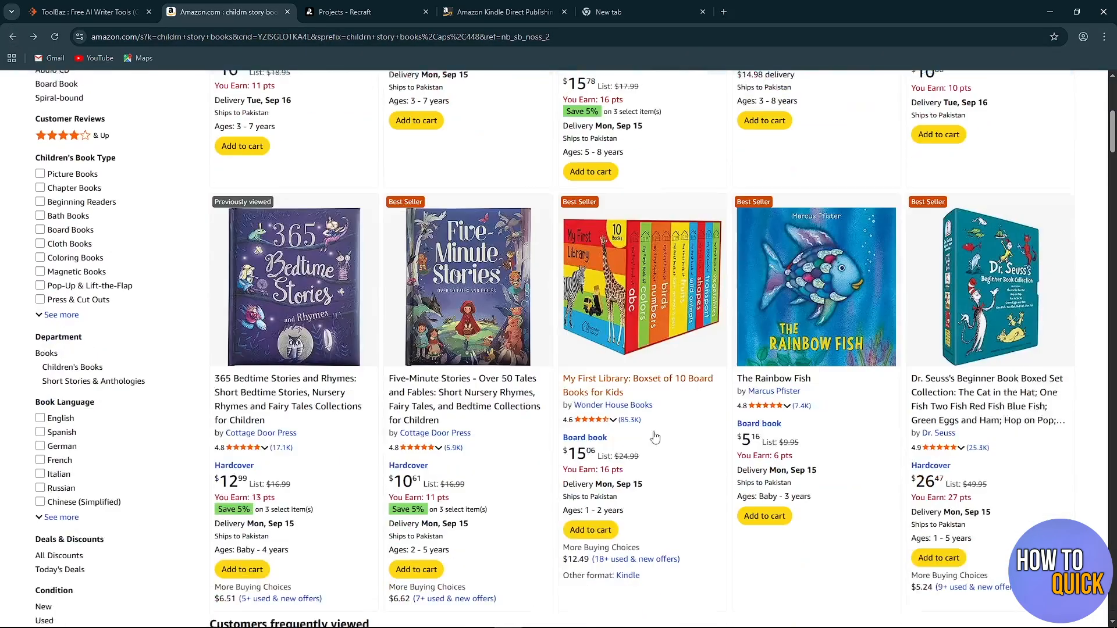
scroll(687, 487, "up", 5)
scroll(687, 486, "up", 2)
scroll(683, 488, "down", 5)
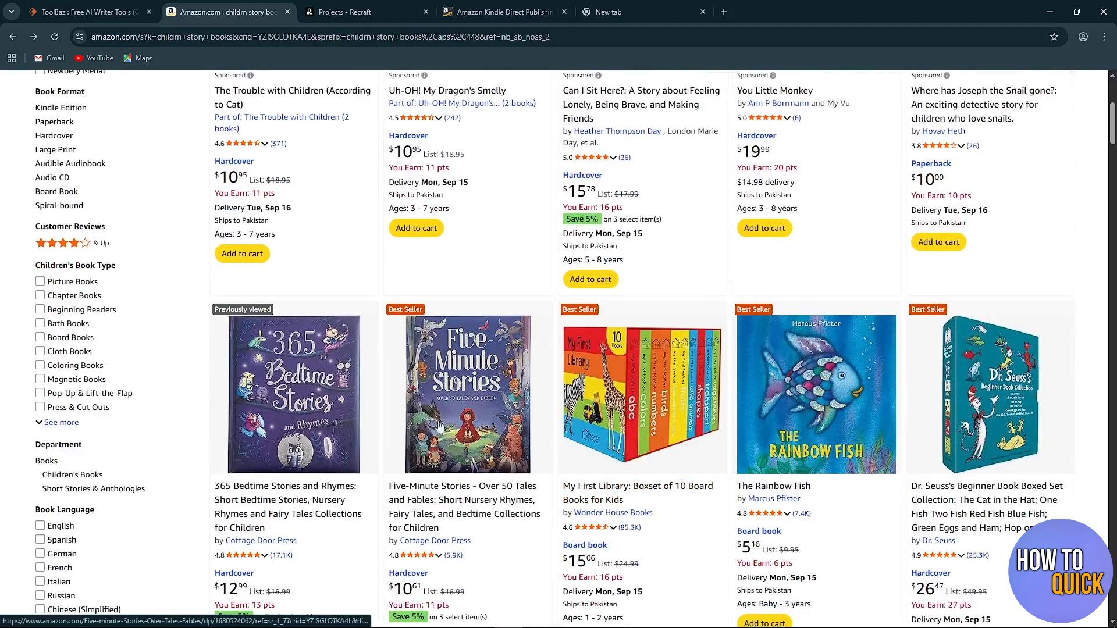
scroll(275, 391, "down", 2)
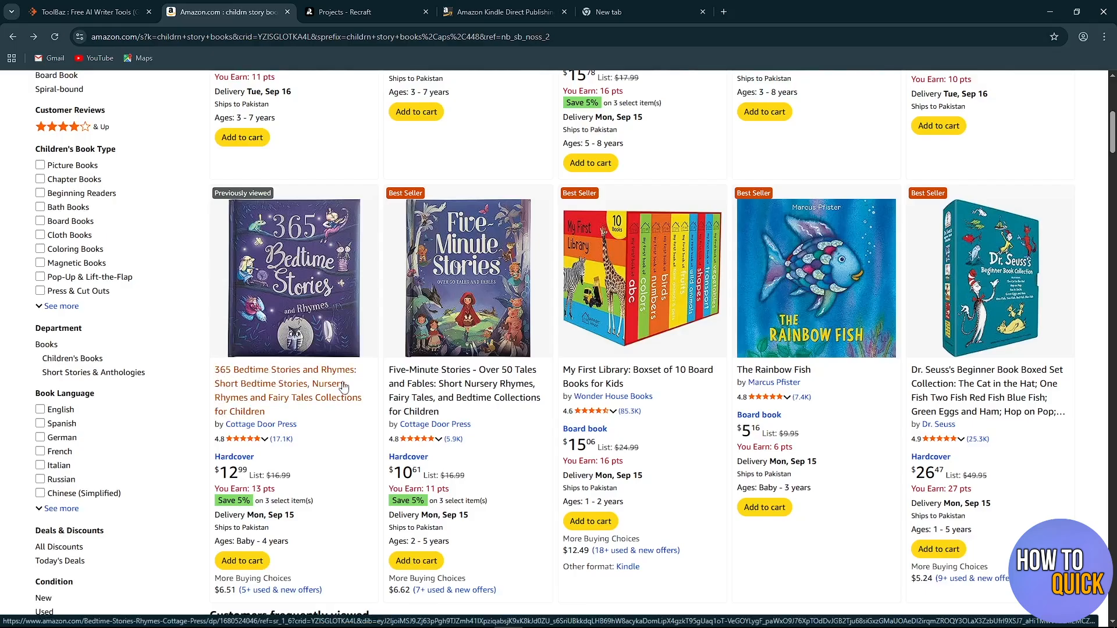
left_click(297, 315)
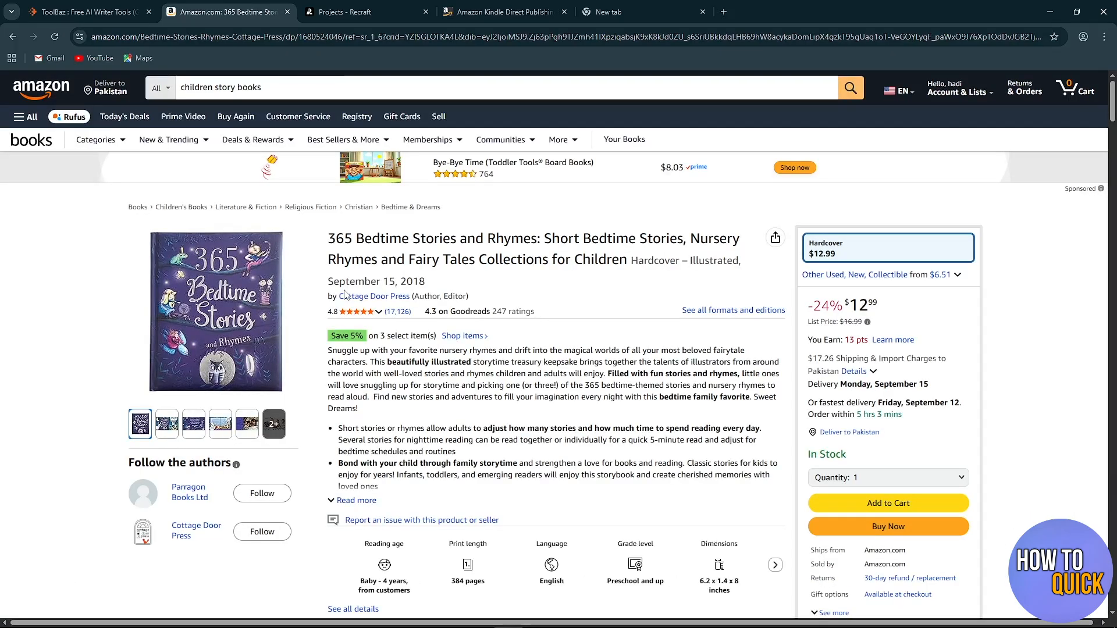
Check the reading age, print length, language and grade level of 365 Bedtime Stories and Rhymes.
scroll(344, 294, "down", 2)
left_click_drag(364, 393, 409, 394)
left_click(411, 418)
left_click_drag(381, 430, 409, 431)
left_click(429, 414)
left_click_drag(453, 430, 573, 435)
left_click(495, 439)
left_click(601, 452)
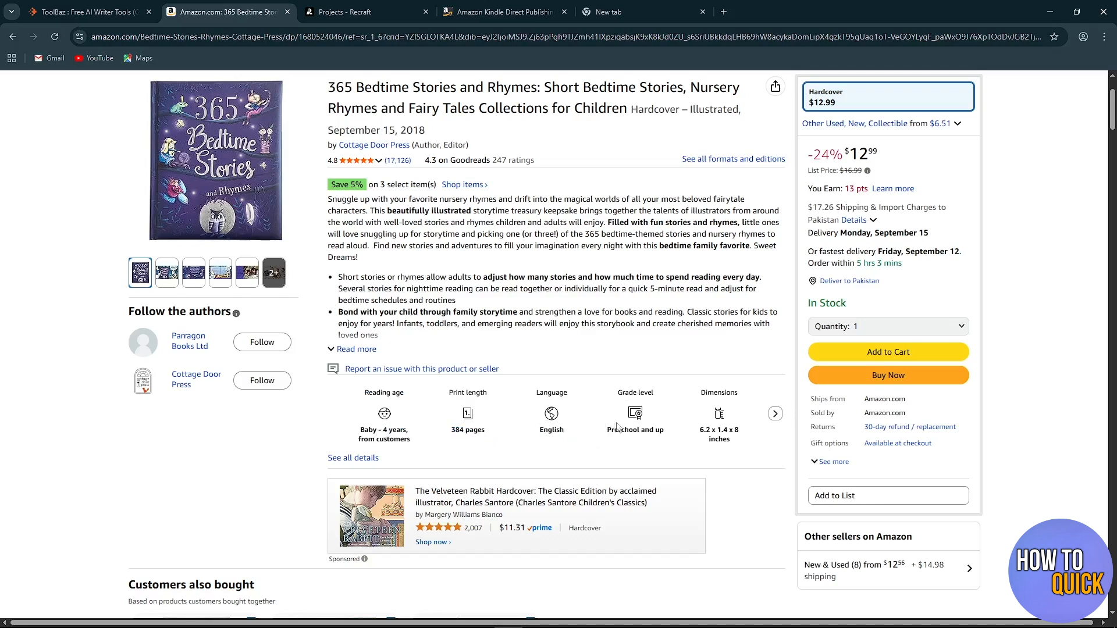
left_click_drag(602, 435, 666, 430)
left_click(662, 456)
Examine the product page's description, price and the related and also-bought children's books.
scroll(663, 456, "down", 2)
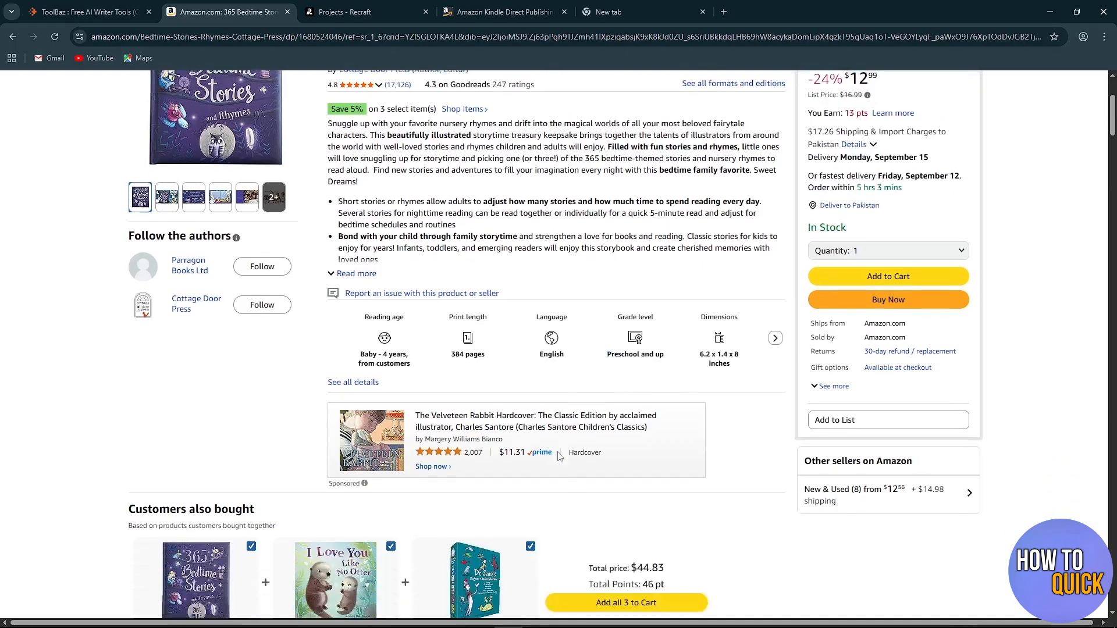
scroll(229, 337, "up", 5)
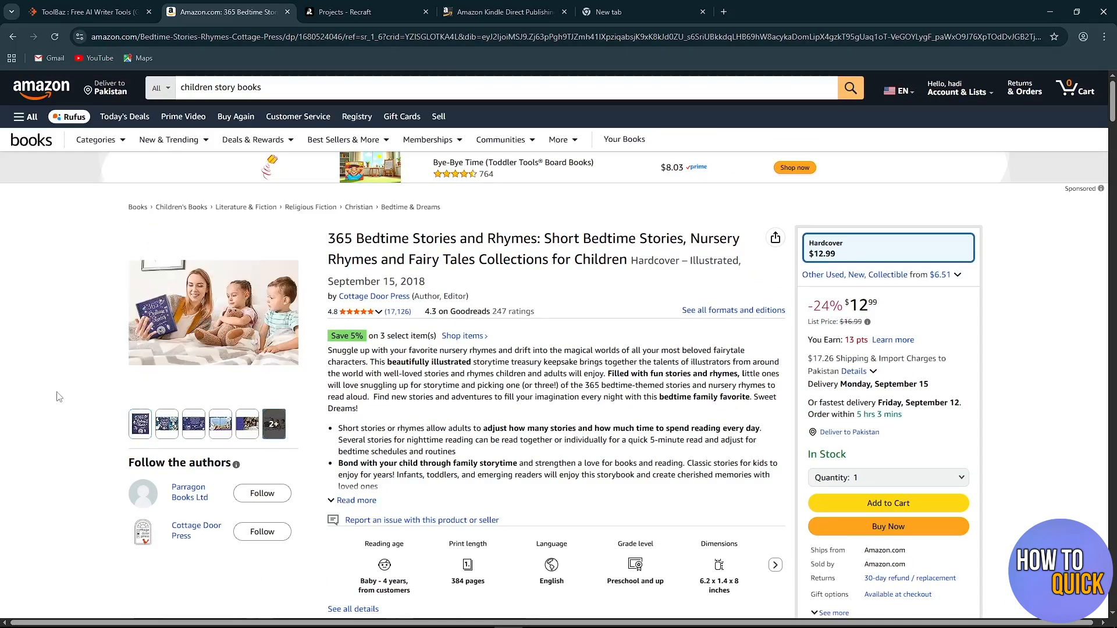
scroll(77, 404, "down", 3)
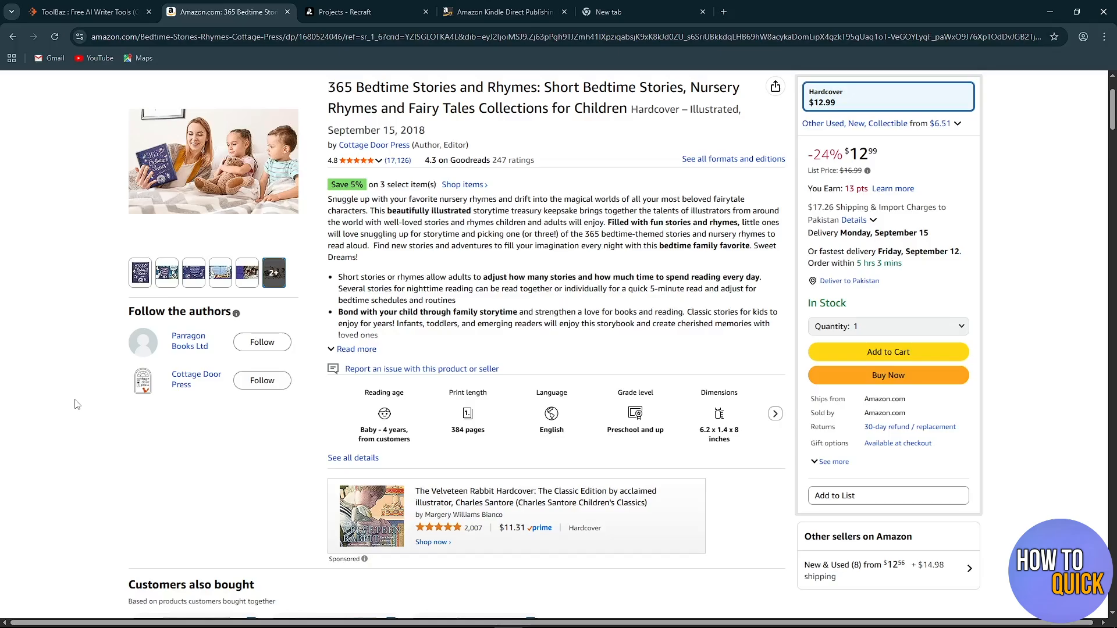
scroll(76, 405, "up", 3)
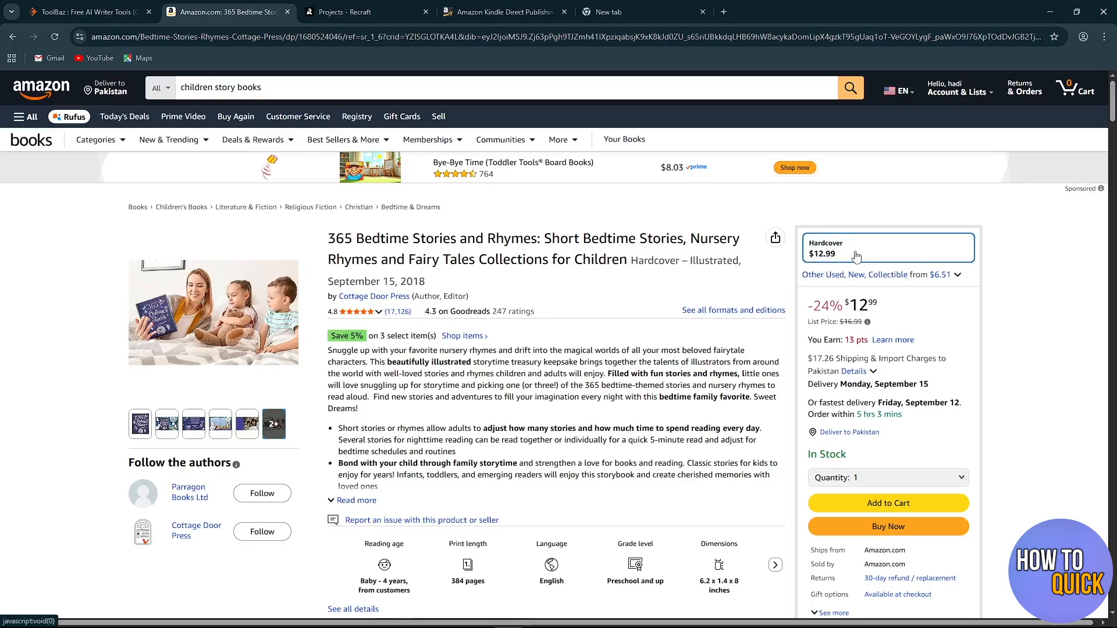
scroll(855, 256, "down", 10)
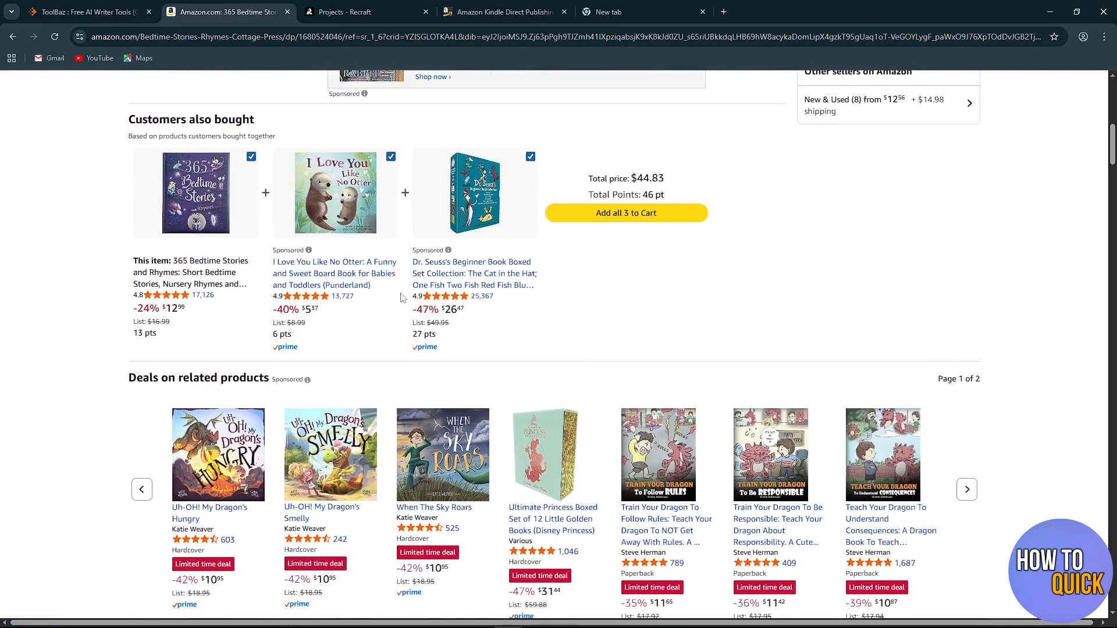
scroll(401, 298, "down", 2)
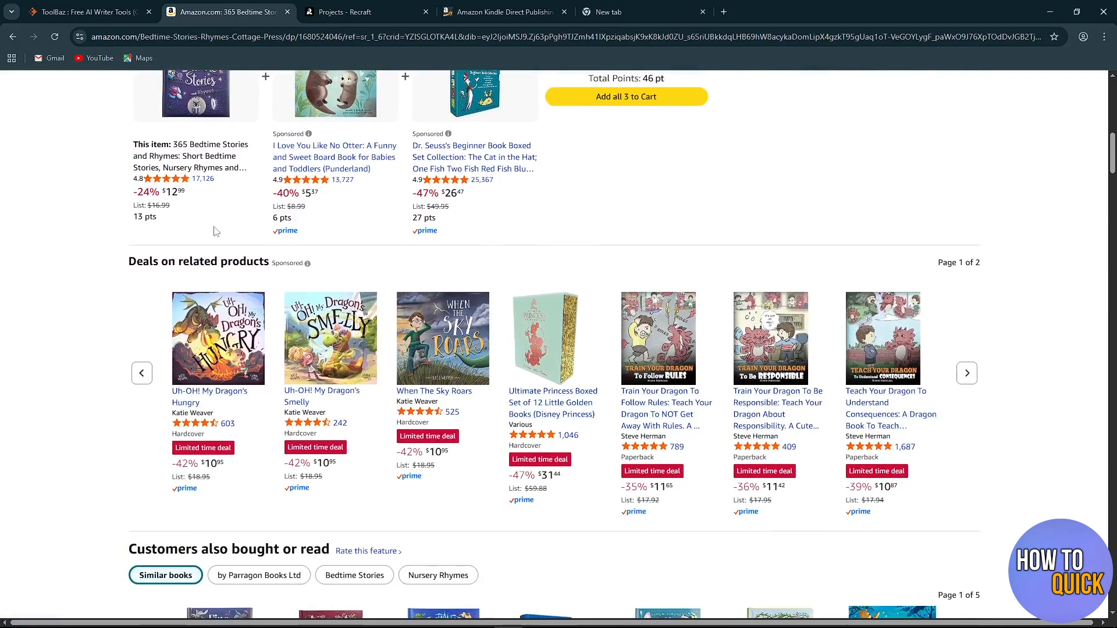
scroll(366, 367, "down", 1)
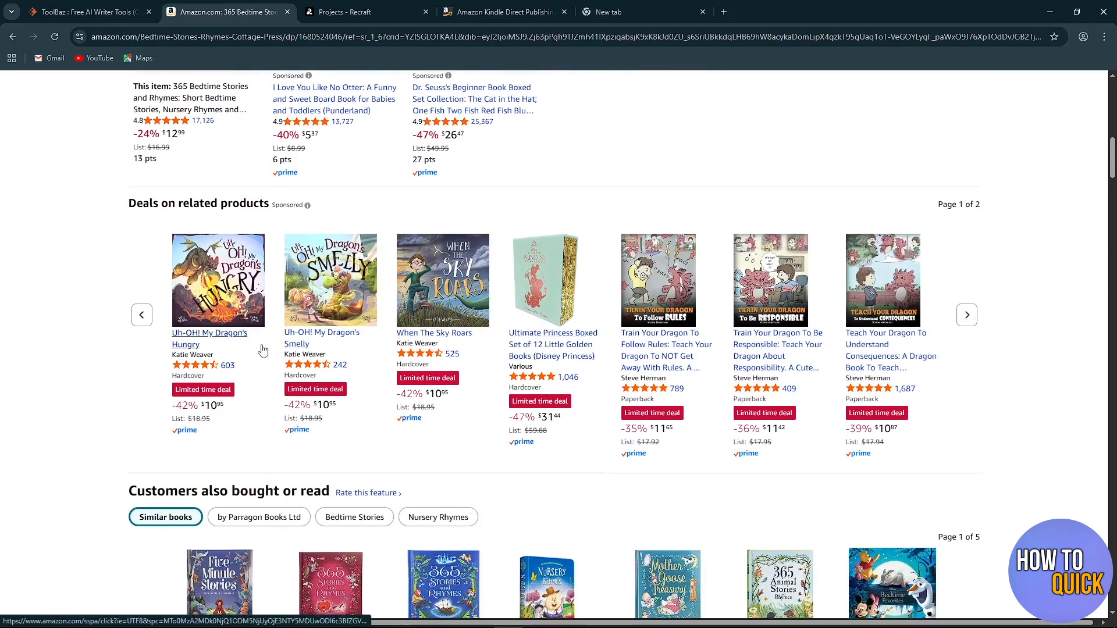
scroll(263, 350, "down", 1)
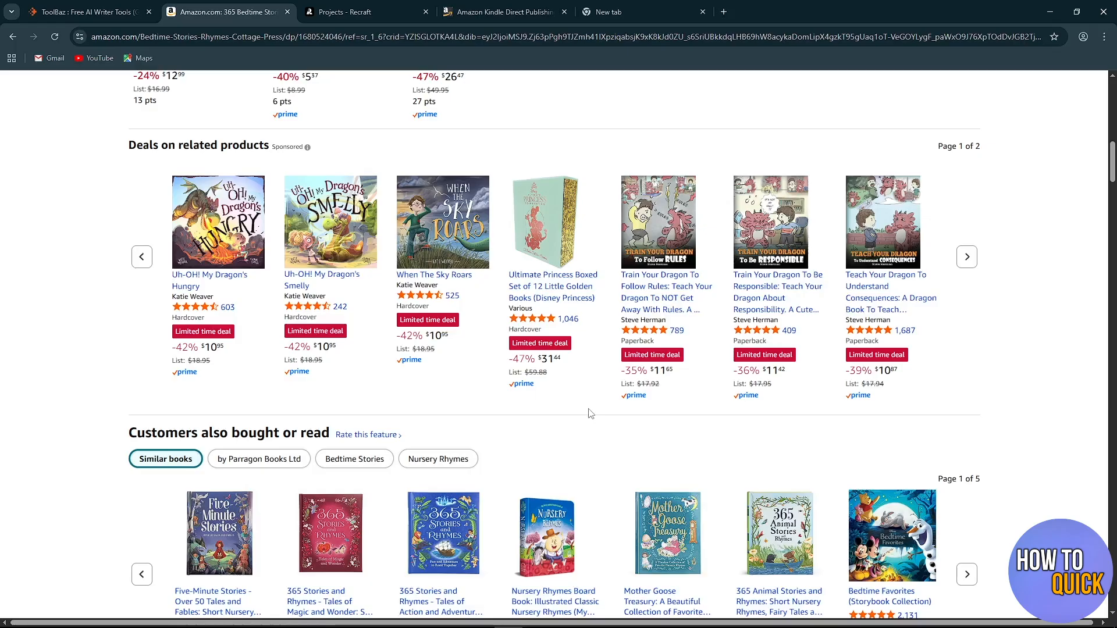
Return to the ToolBaz site and look through its Article & Content Writer and Story & Book Writer tools.
left_click(87, 12)
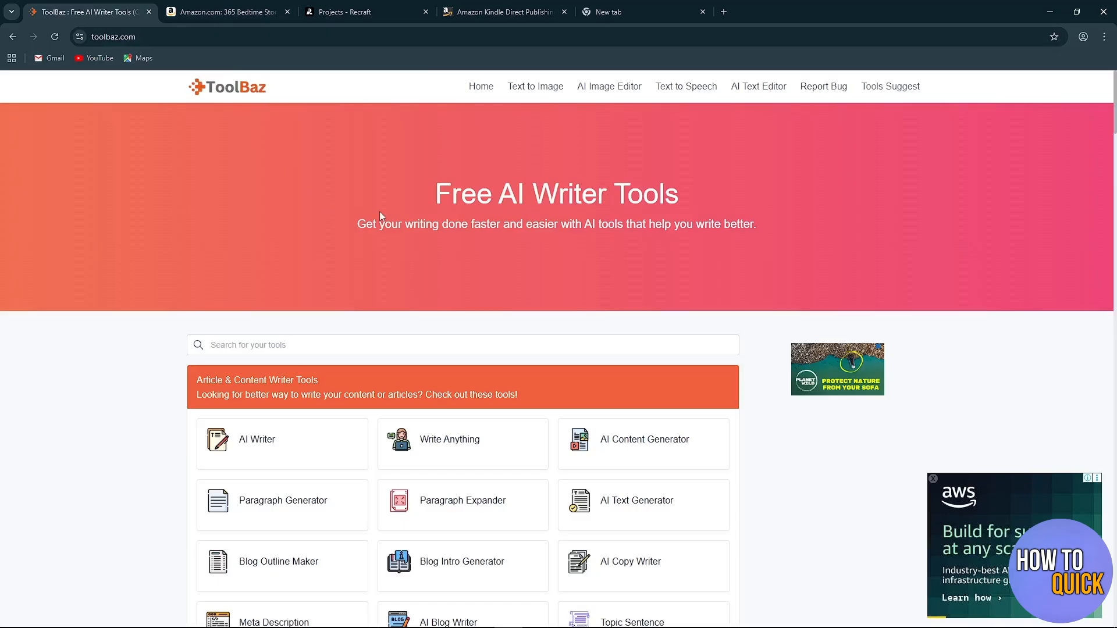
scroll(274, 255, "down", 6)
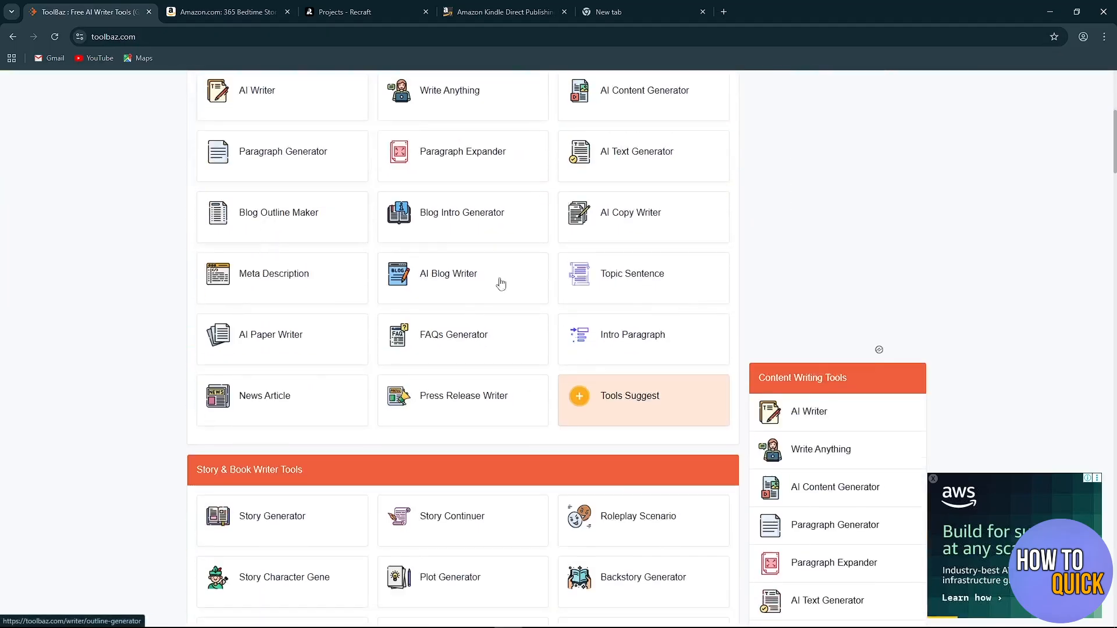
scroll(424, 327, "up", 1)
scroll(320, 364, "down", 3)
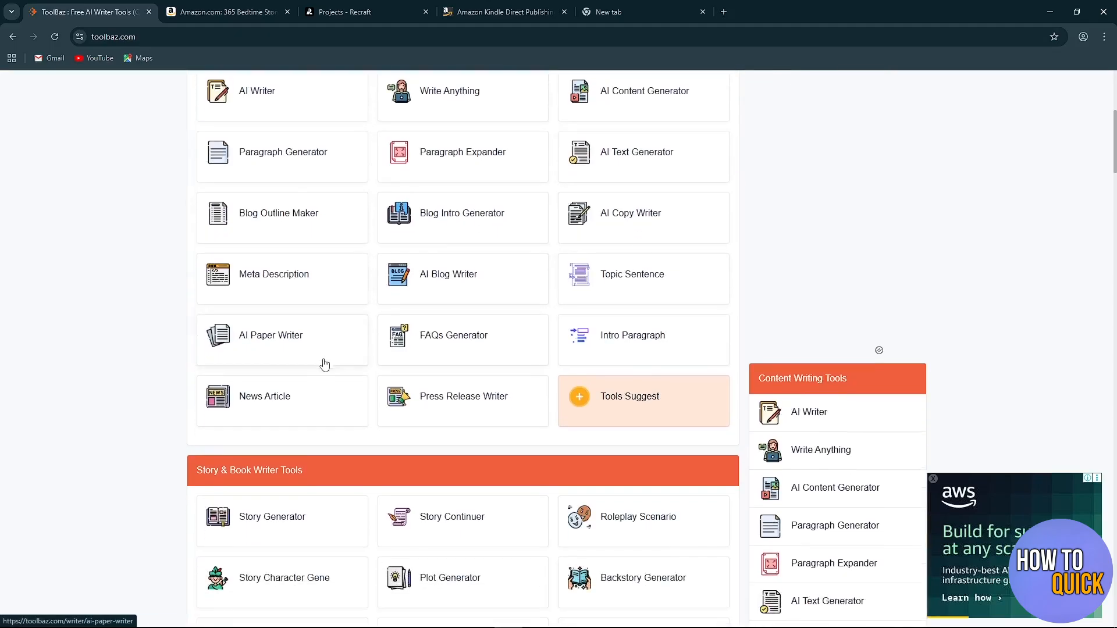
scroll(346, 387, "down", 3)
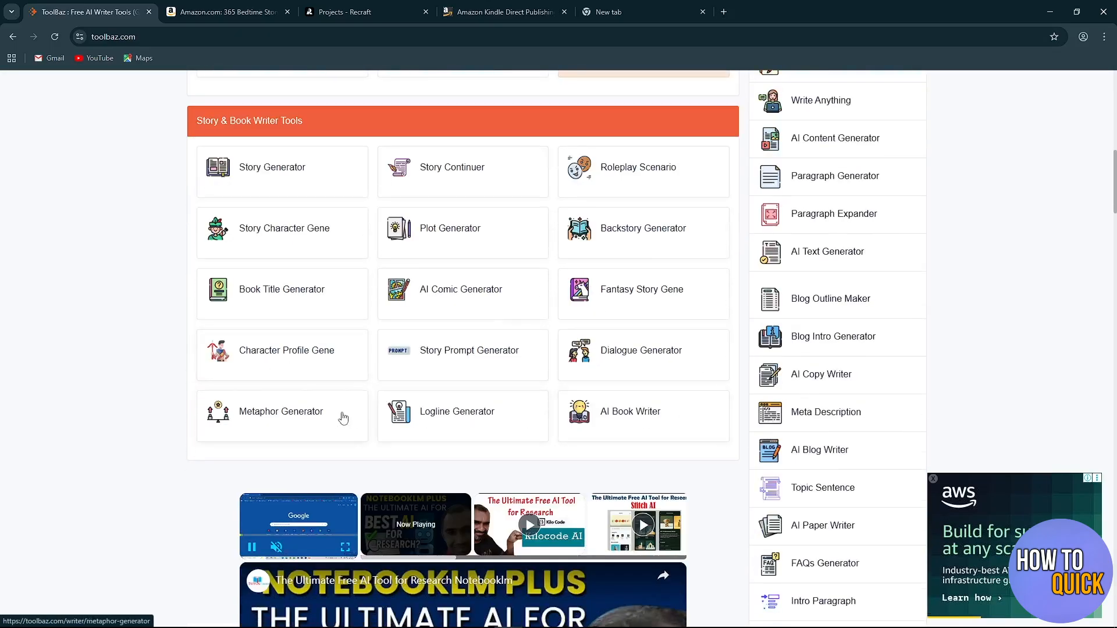
scroll(361, 402, "up", 3)
scroll(368, 393, "up", 3)
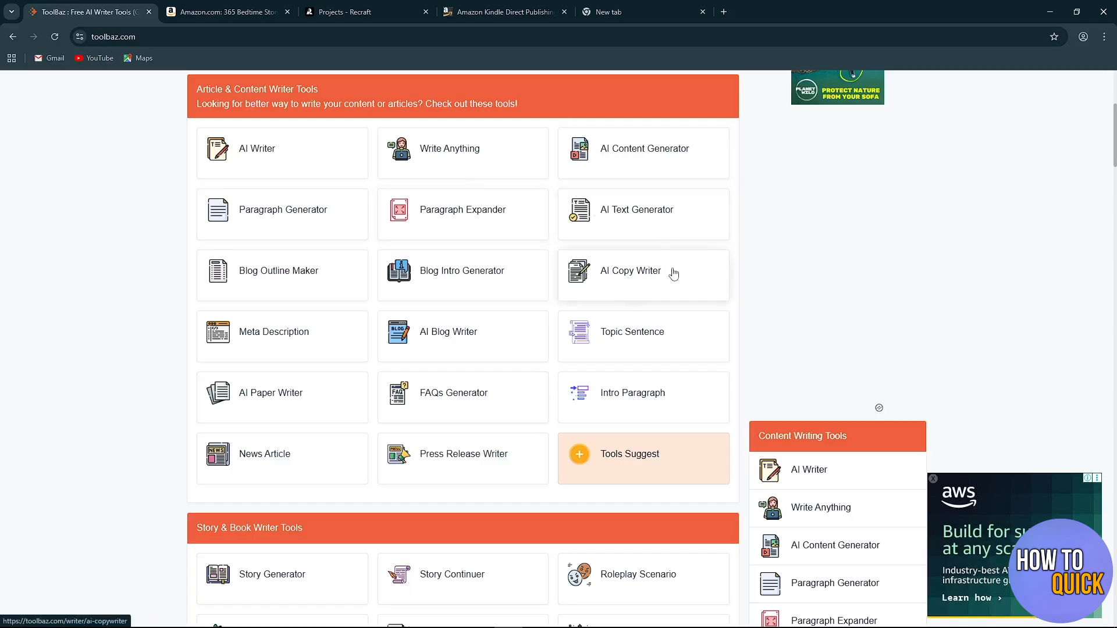
scroll(675, 341, "down", 3)
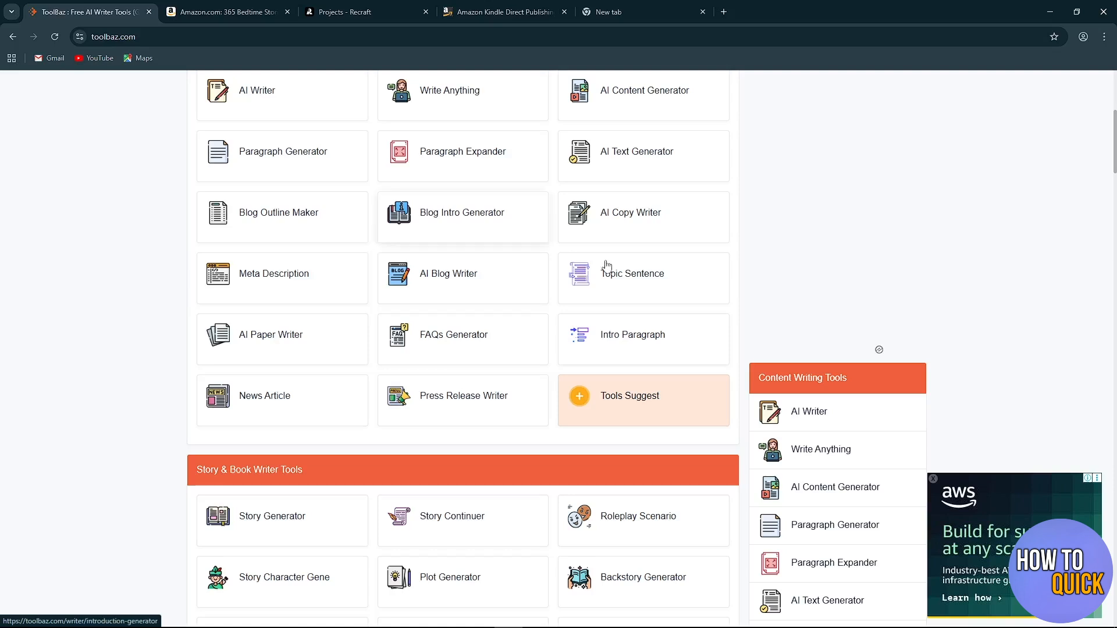
scroll(277, 265, "down", 4)
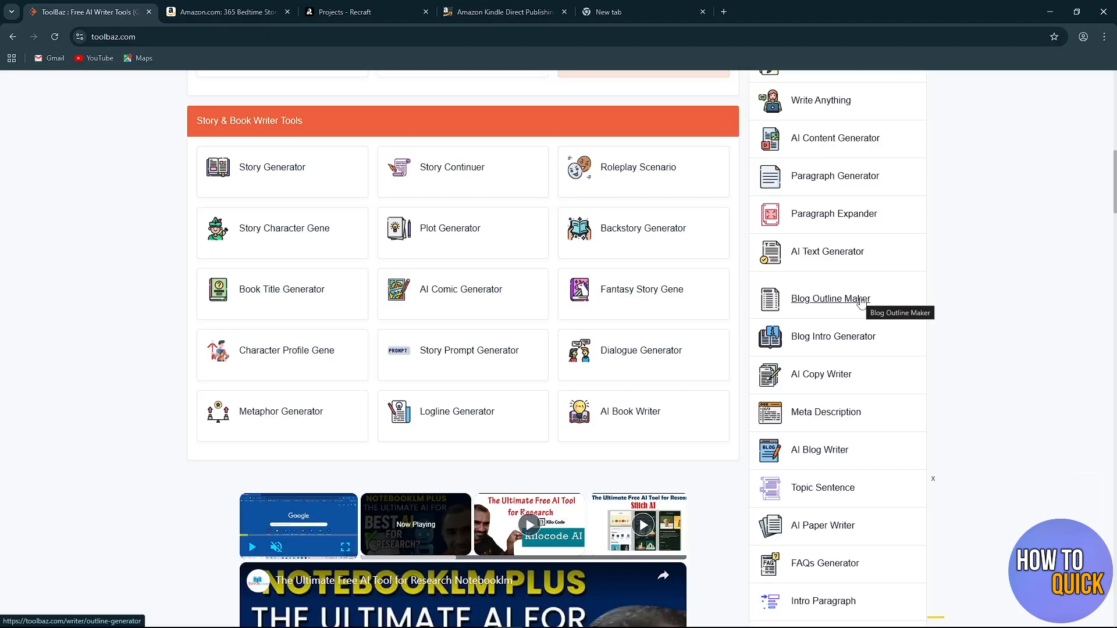
Open the Story Generator tool and enter "toby the tapping turtle" as the story prompt.
scroll(229, 238, "up", 1)
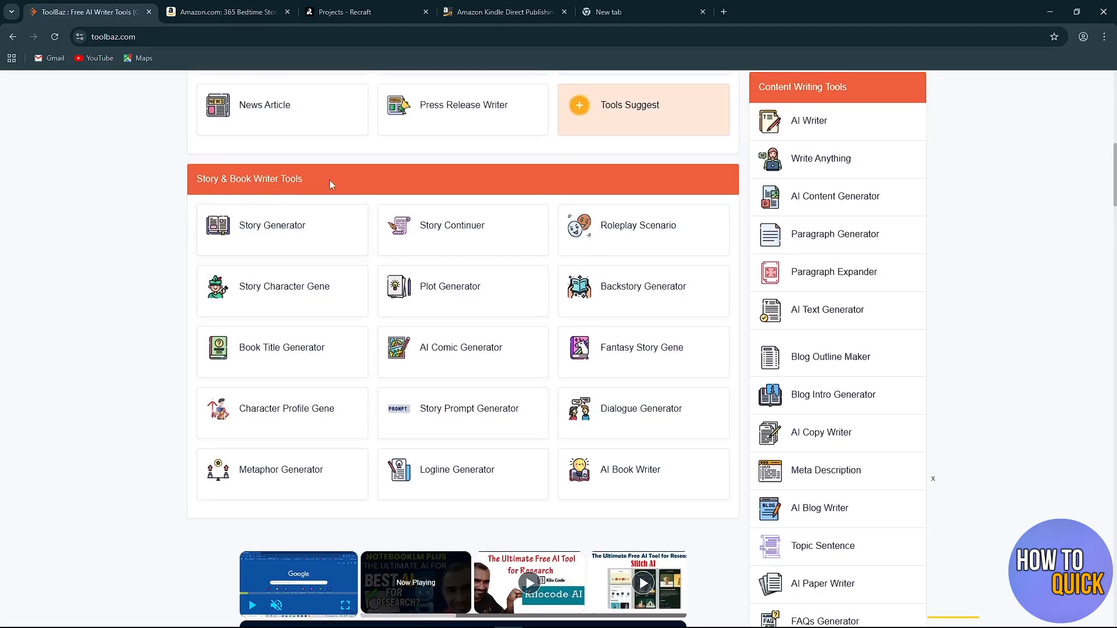
left_click(292, 229)
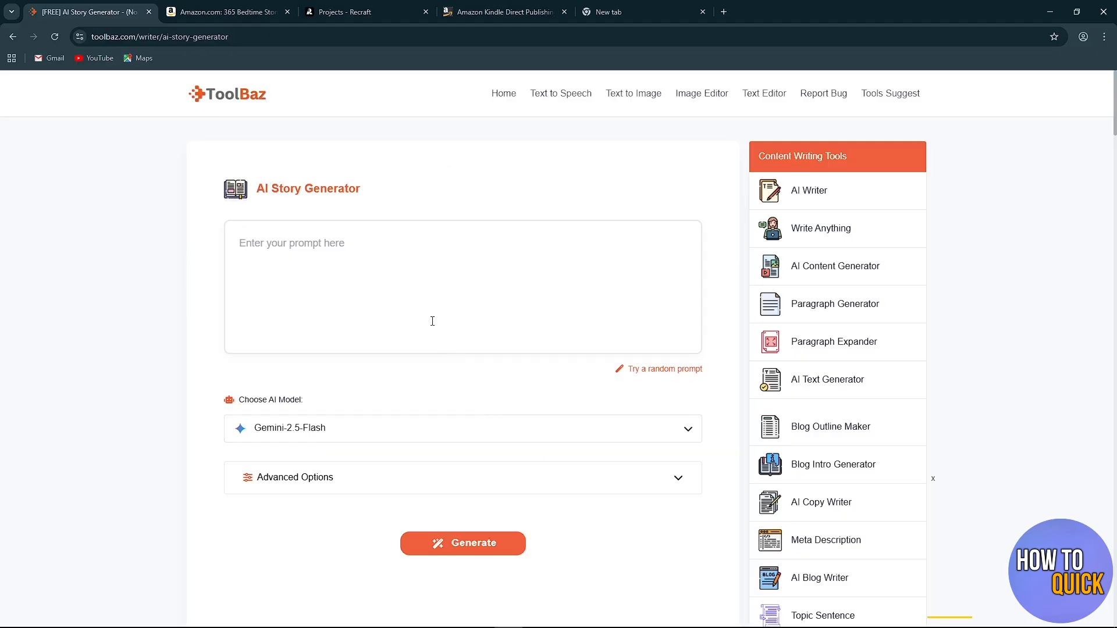
left_click(308, 248)
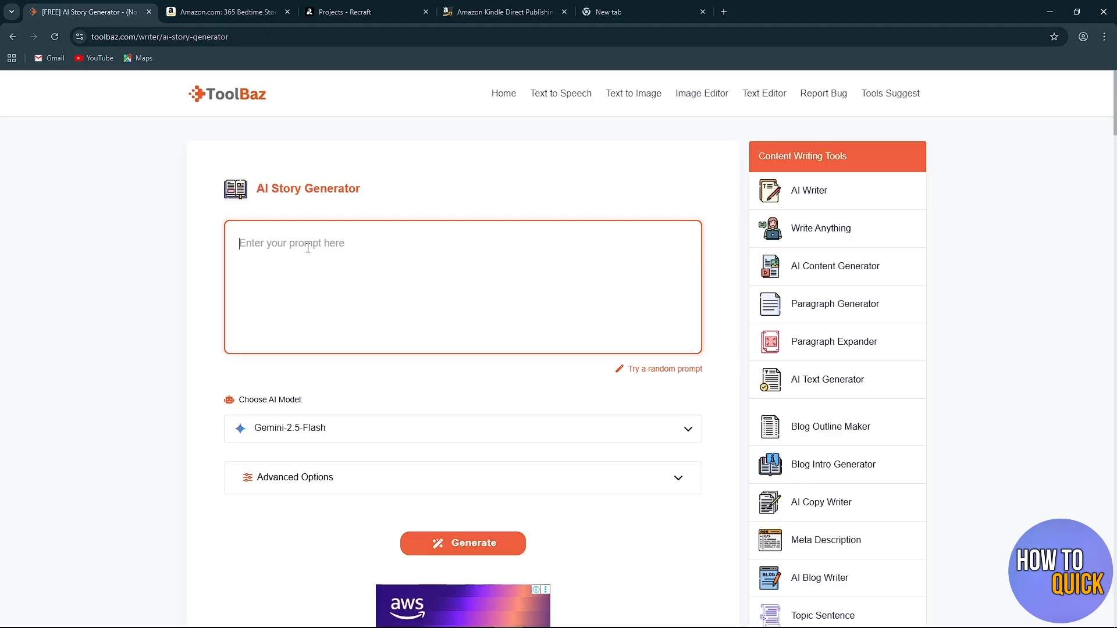
type("toby the tapping turtle")
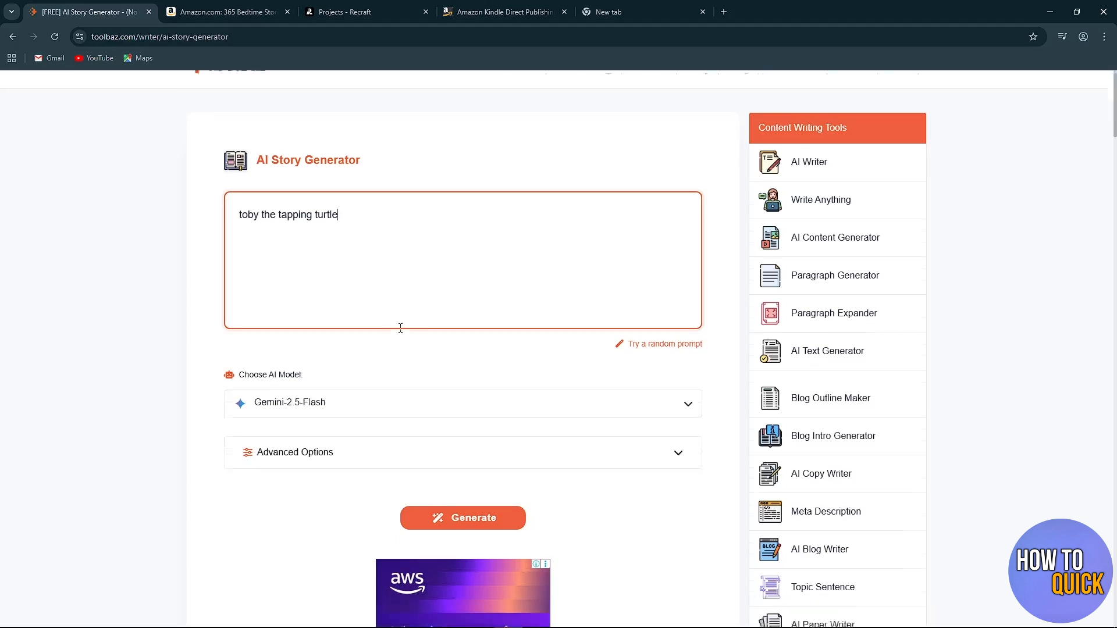
Look through the available AI models and choose GPT-4o (latest) for the story.
scroll(399, 324, "down", 3)
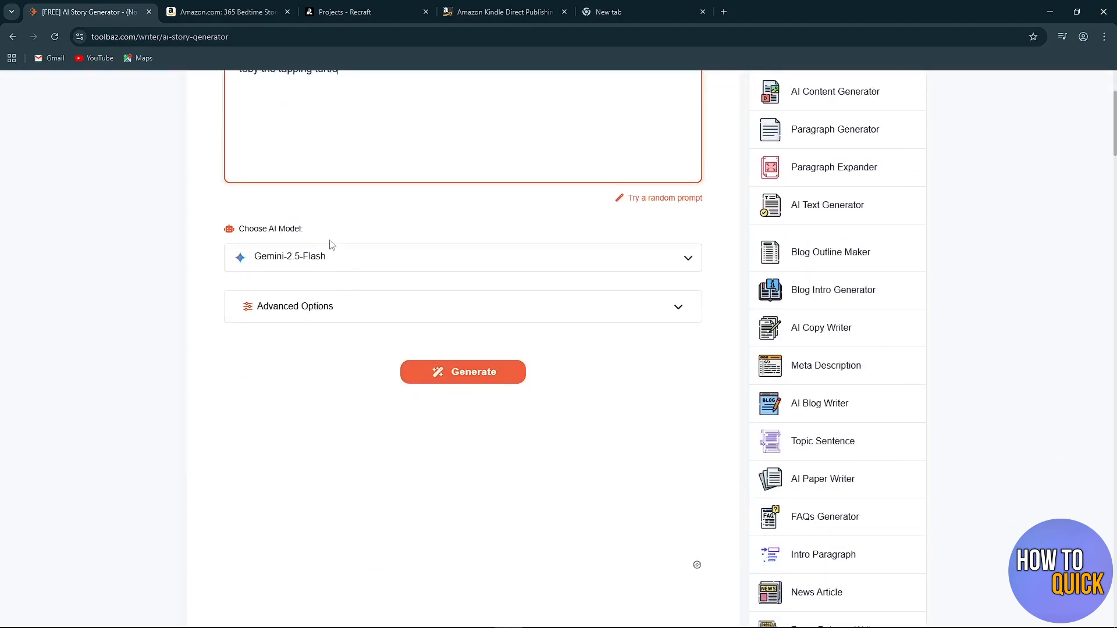
left_click(275, 257)
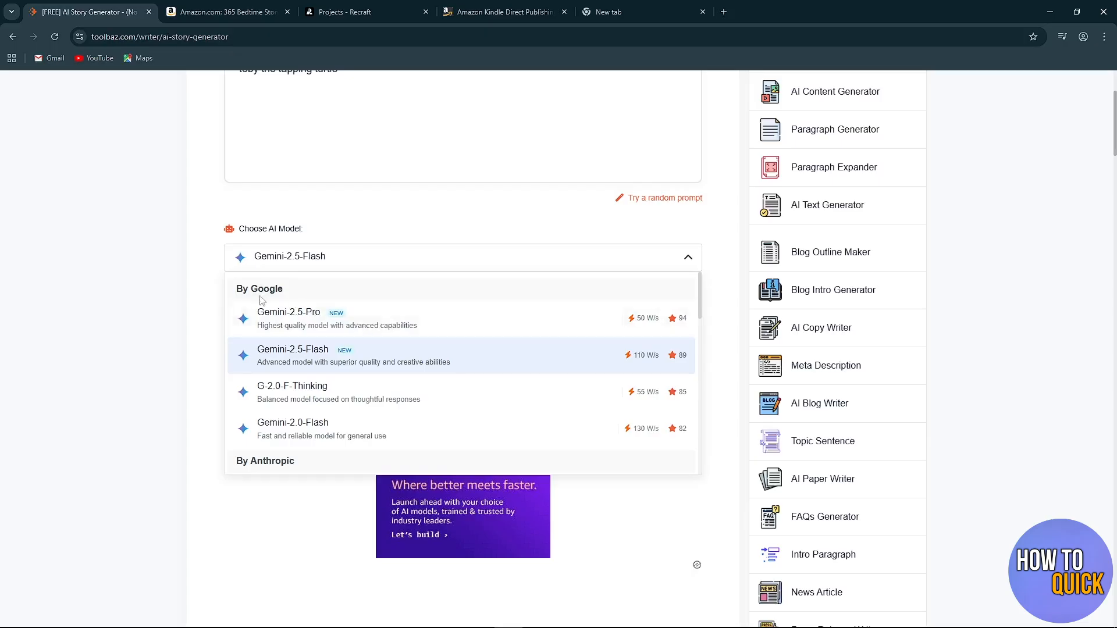
scroll(320, 333, "down", 1)
scroll(326, 345, "up", 1)
scroll(349, 396, "down", 3)
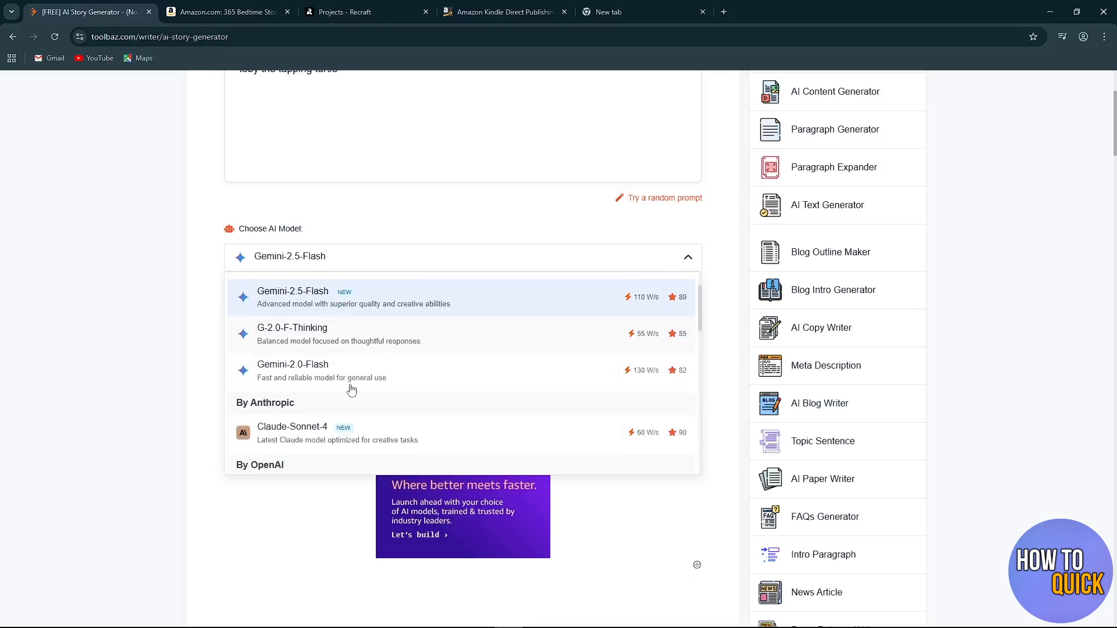
scroll(317, 299, "down", 1)
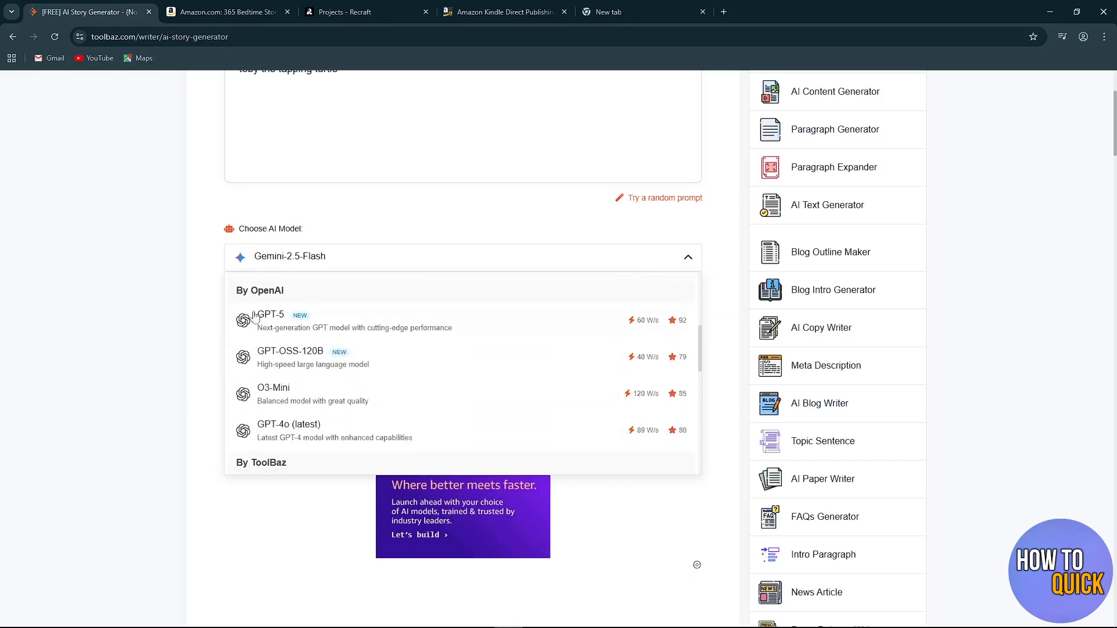
scroll(314, 309, "down", 3)
scroll(314, 331, "down", 3)
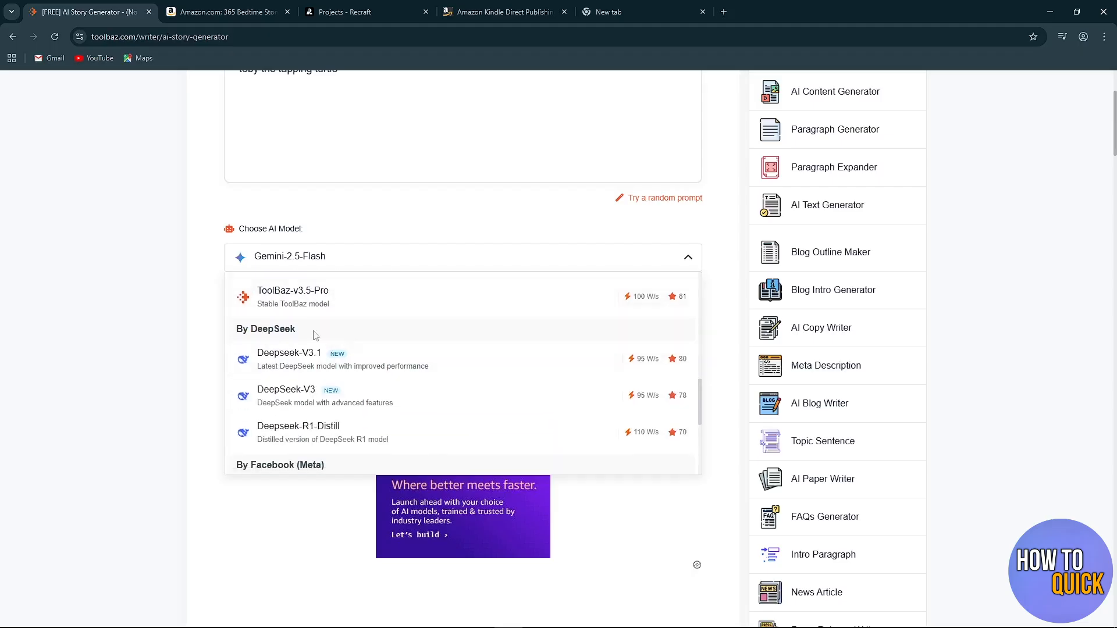
scroll(256, 360, "down", 2)
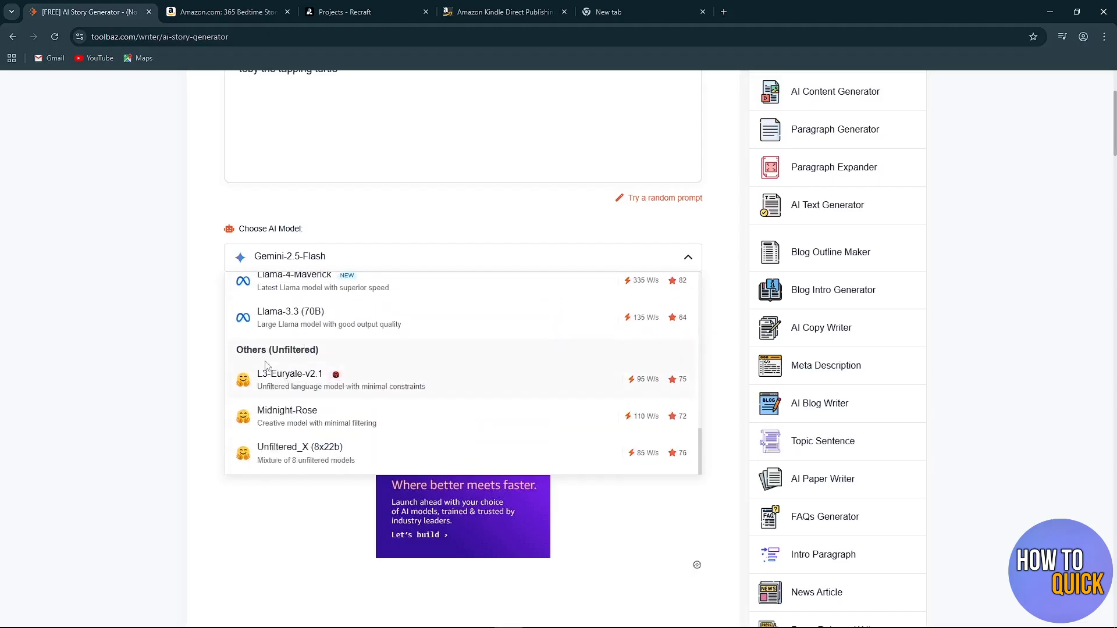
scroll(372, 402, "down", 1)
scroll(357, 402, "up", 3)
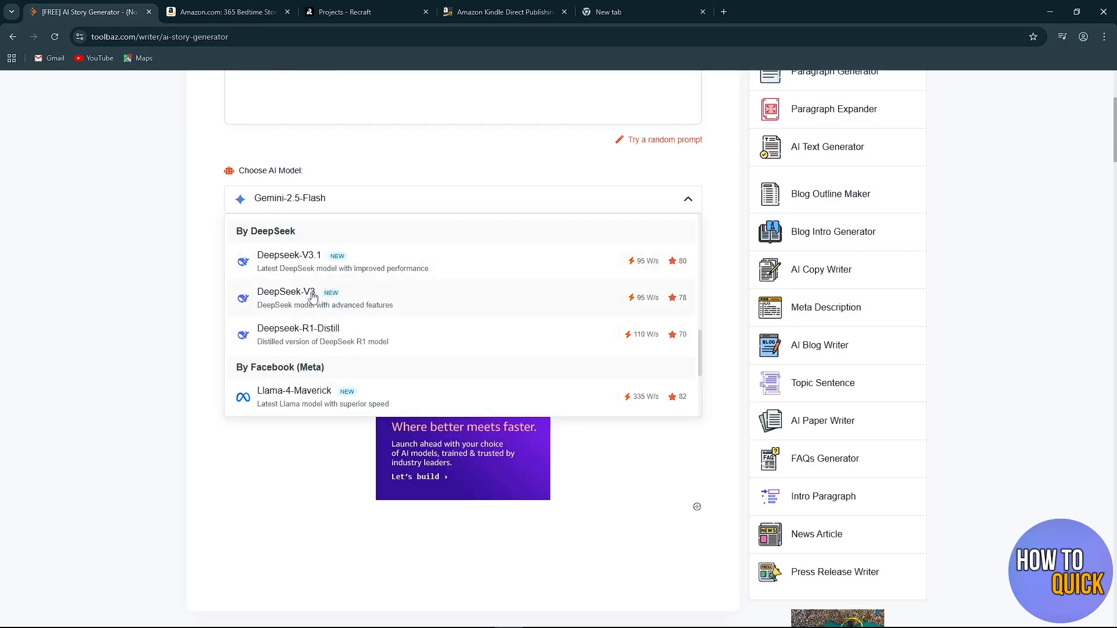
scroll(317, 291, "up", 1)
scroll(325, 314, "up", 3)
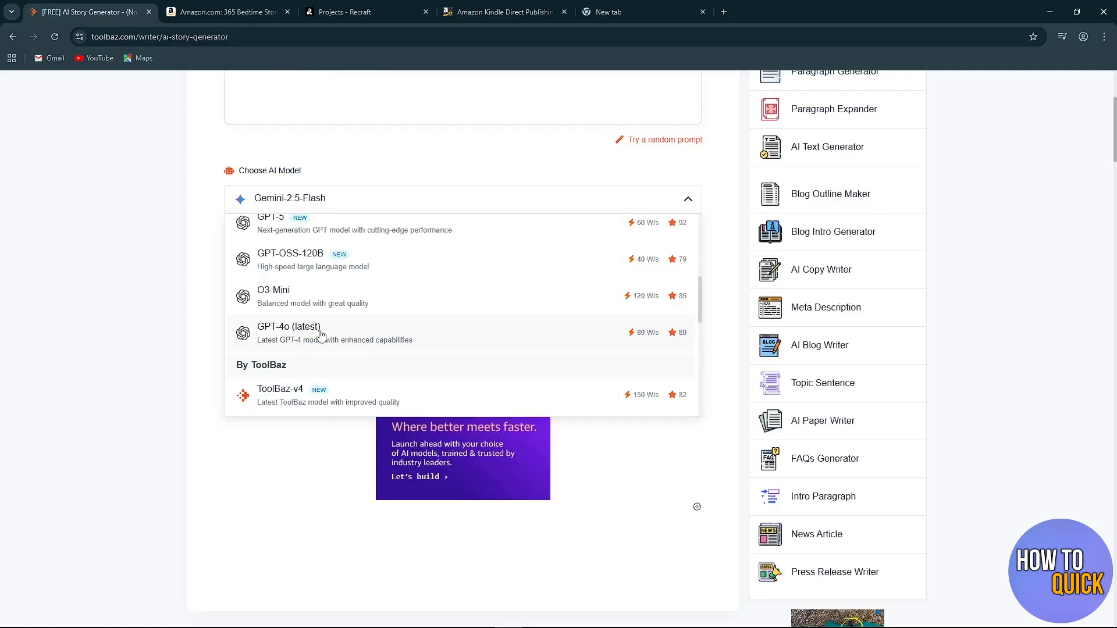
left_click(351, 336)
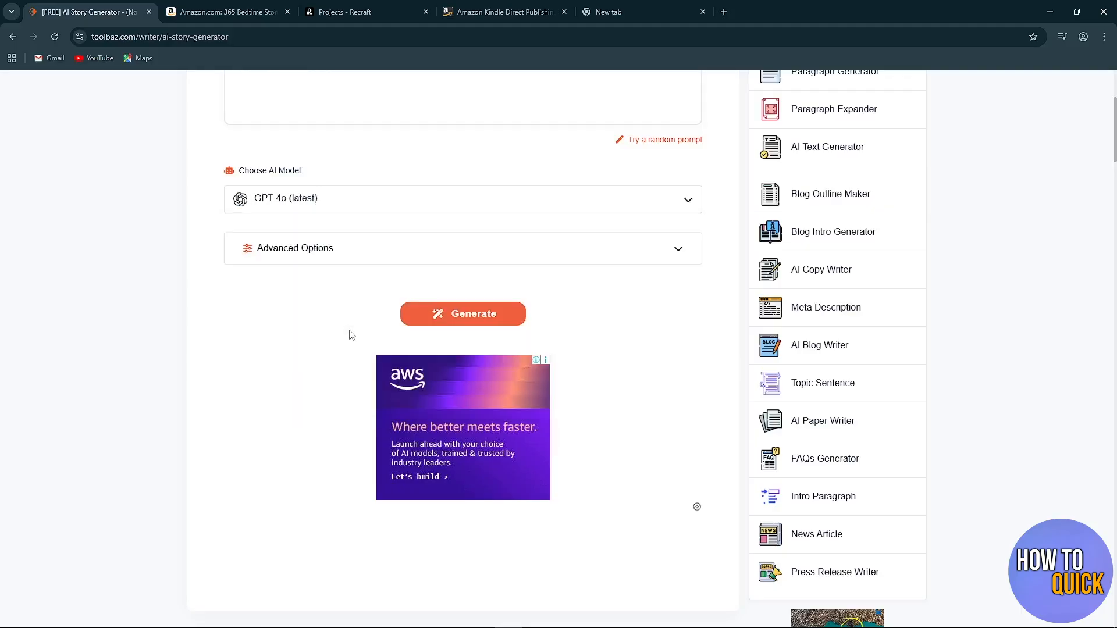
Expand the story generator's advanced options and look over the optional fields.
scroll(349, 332, "up", 4)
scroll(332, 434, "down", 3)
left_click(345, 261)
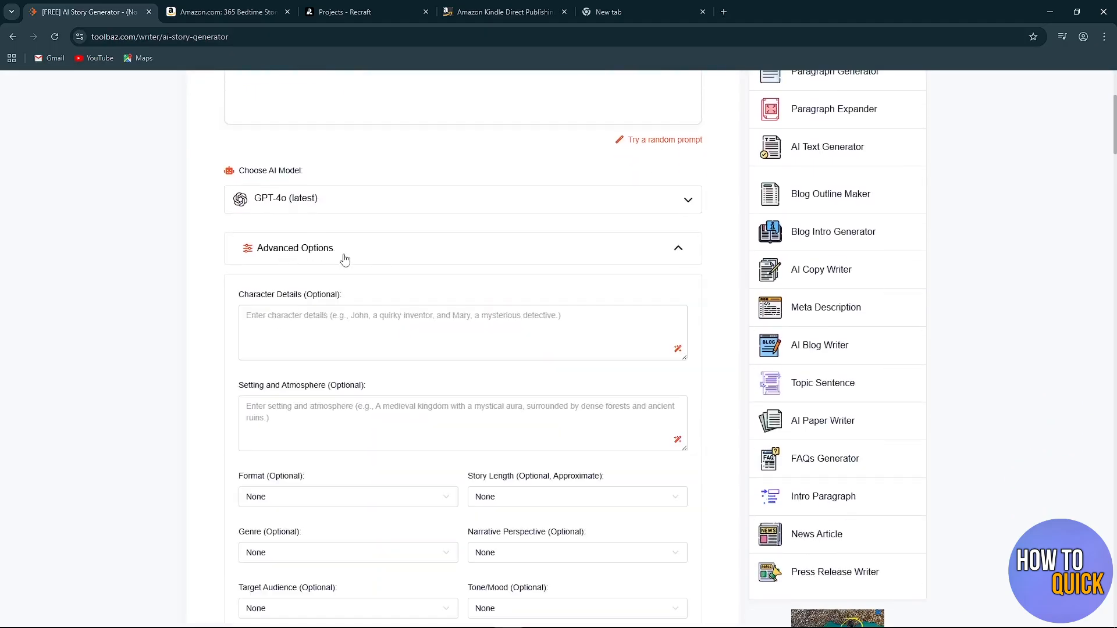
scroll(372, 291, "down", 5)
scroll(268, 411, "up", 3)
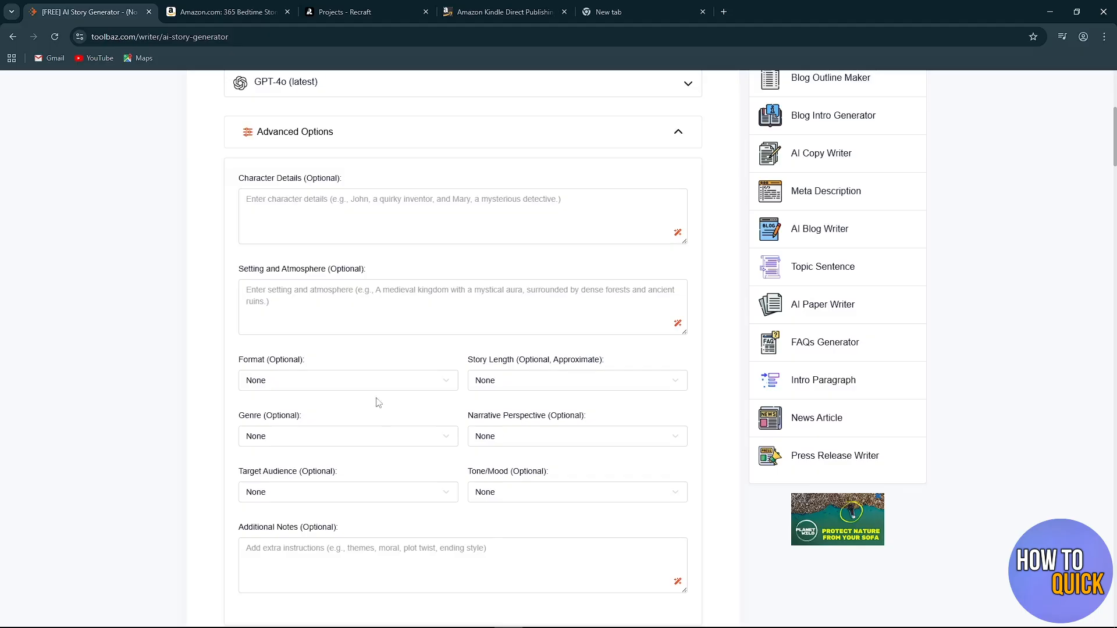
Review the optional Character Details field alongside the story prompt, leaving the field empty.
left_click_drag(240, 181, 349, 179)
left_click(356, 179)
scroll(288, 195, "up", 6)
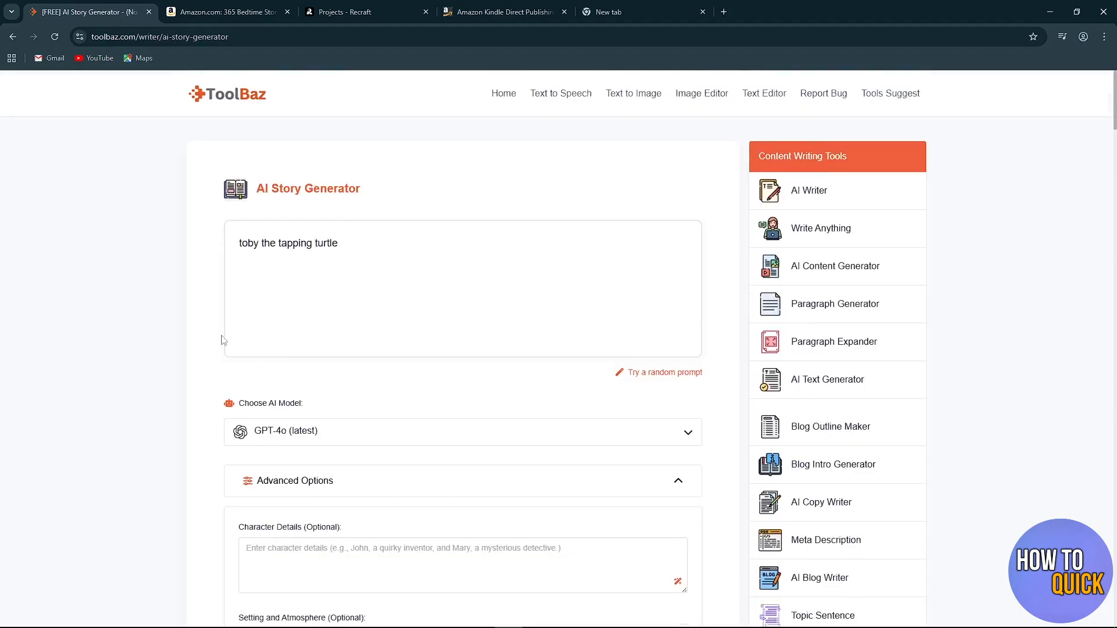
left_click_drag(239, 243, 345, 242)
left_click(152, 324)
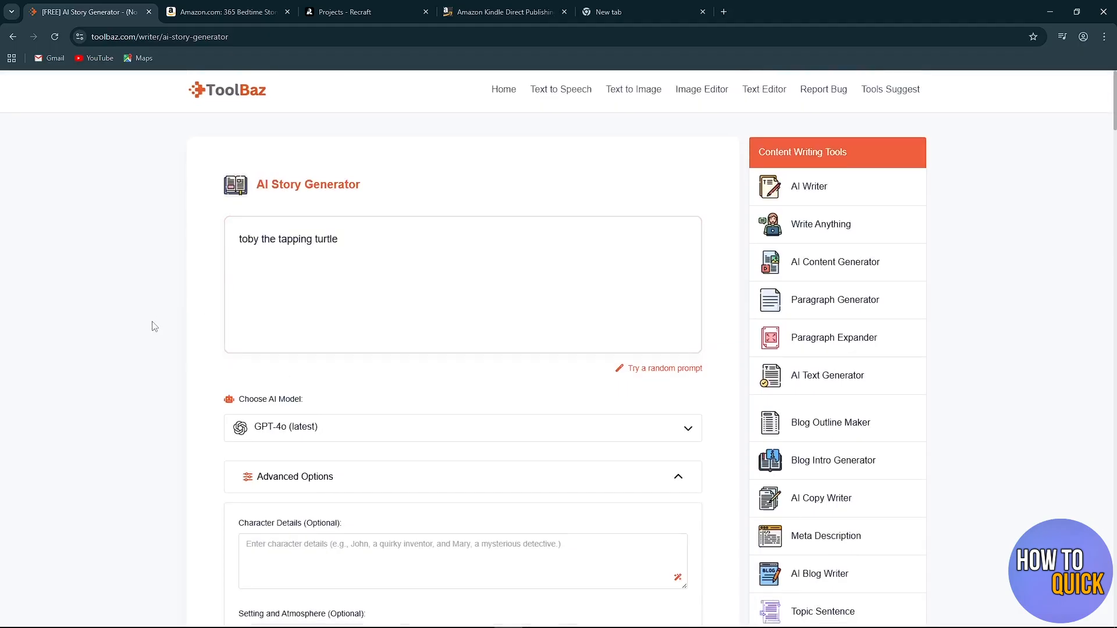
scroll(206, 321, "down", 4)
left_click(274, 315)
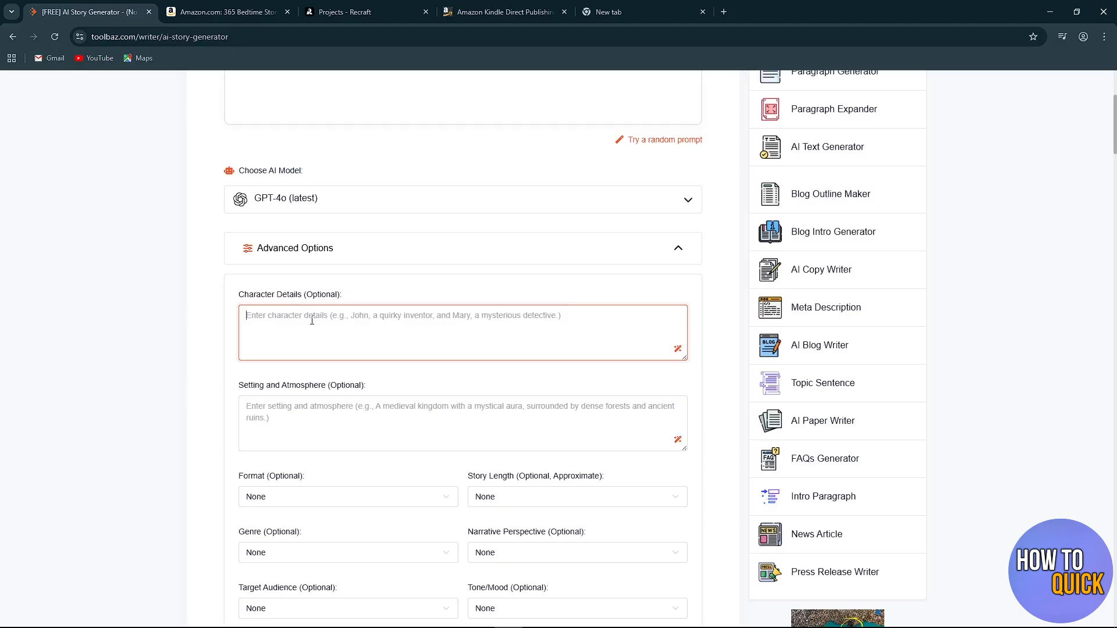
Review the optional Setting and Atmosphere field and its example text without filling it in.
scroll(312, 320, "down", 1)
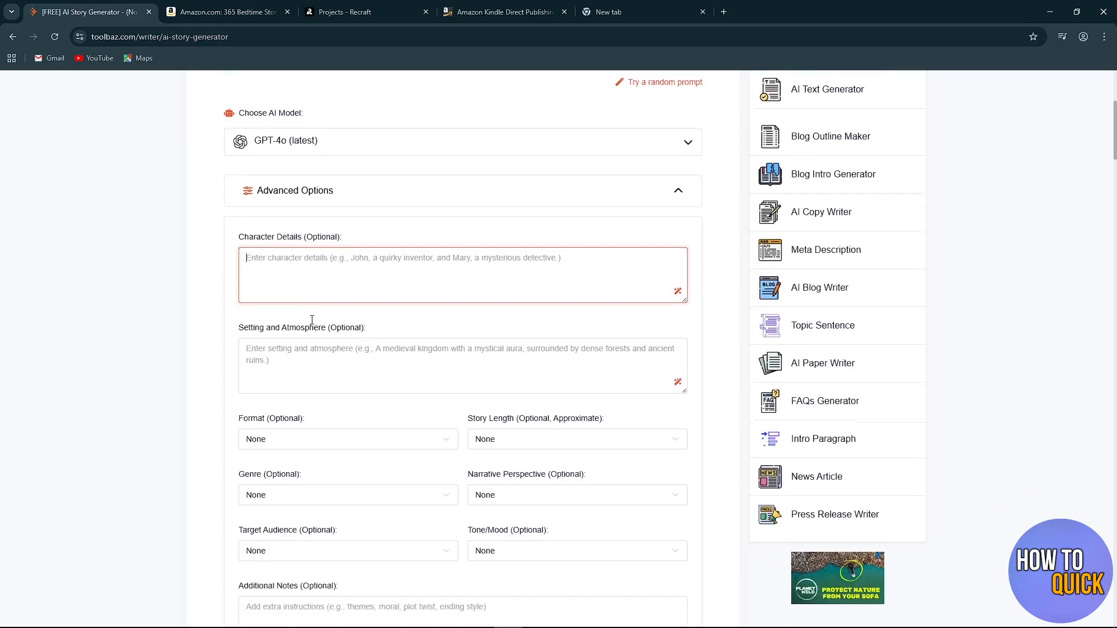
left_click_drag(239, 328, 377, 331)
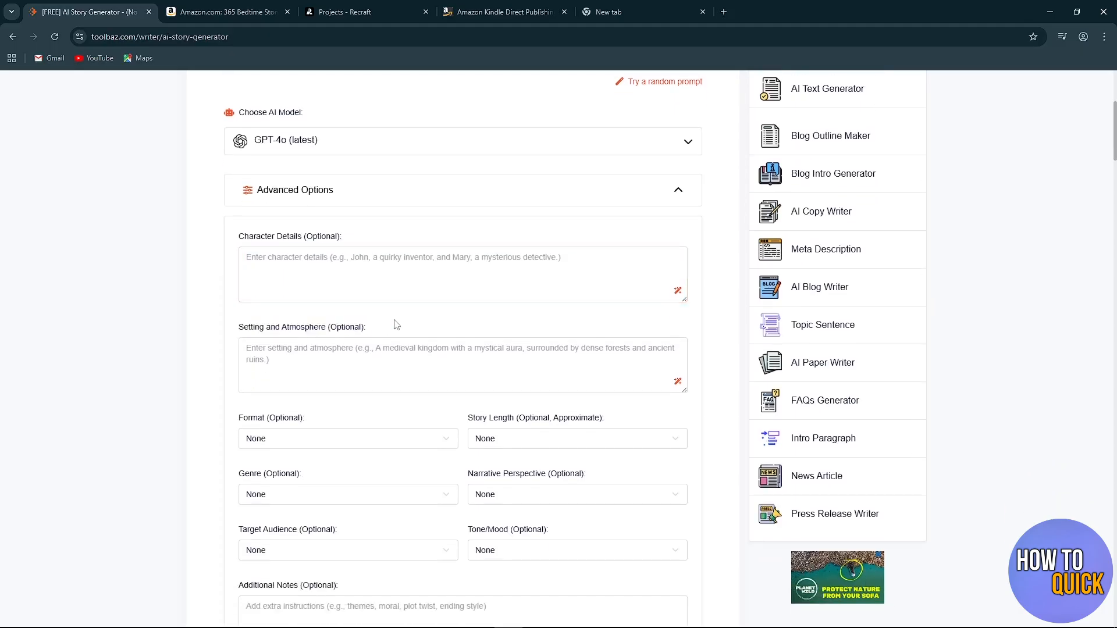
left_click(397, 325)
scroll(396, 325, "down", 1)
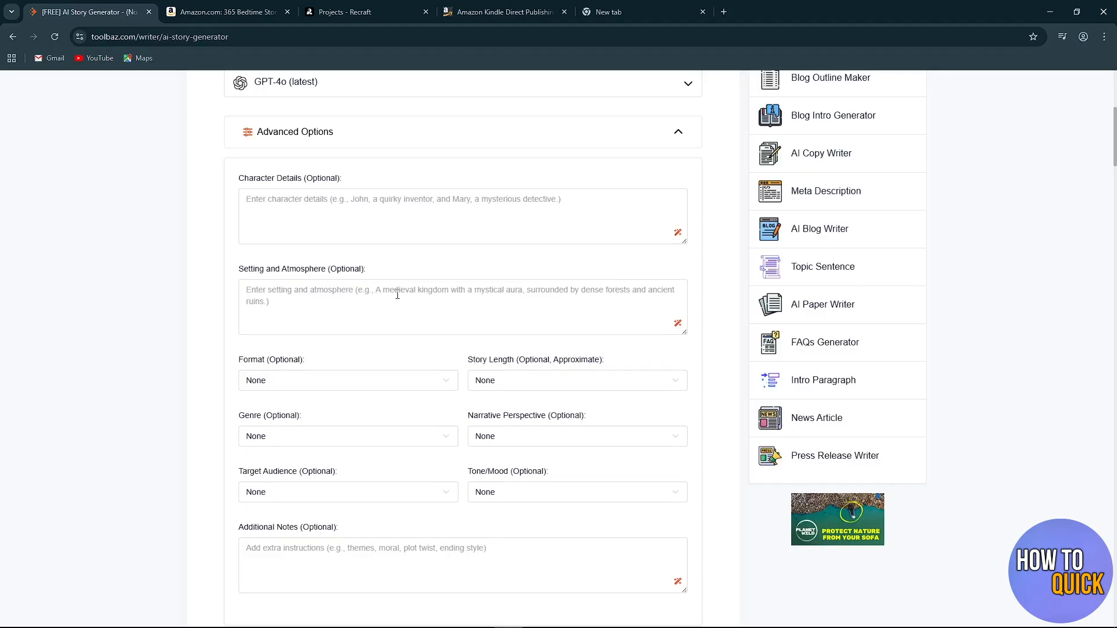
left_click(407, 291)
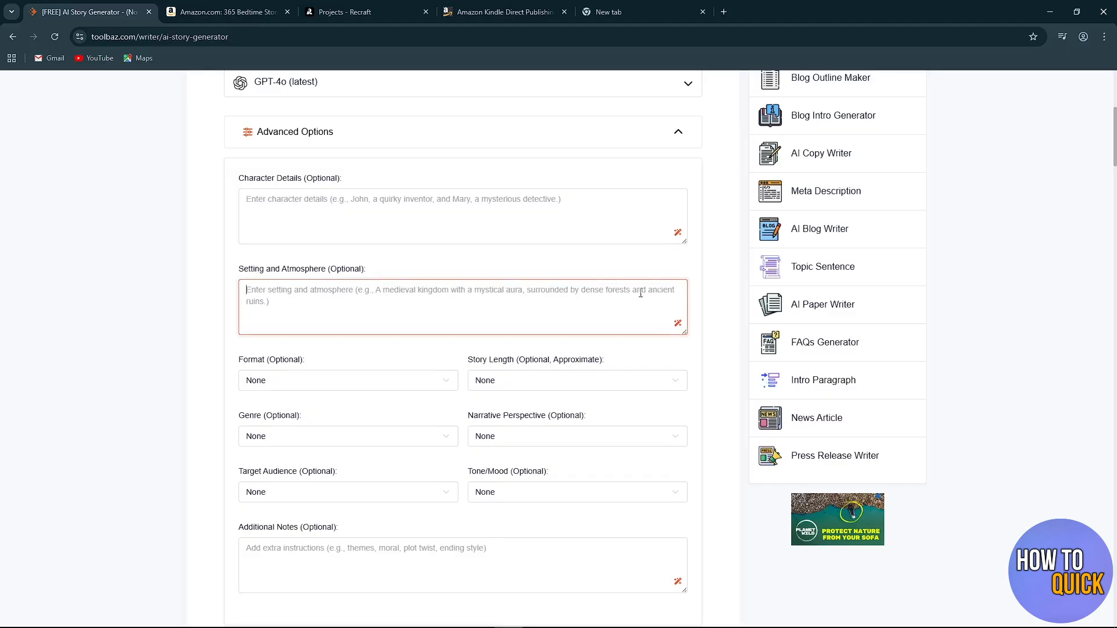
left_click(137, 344)
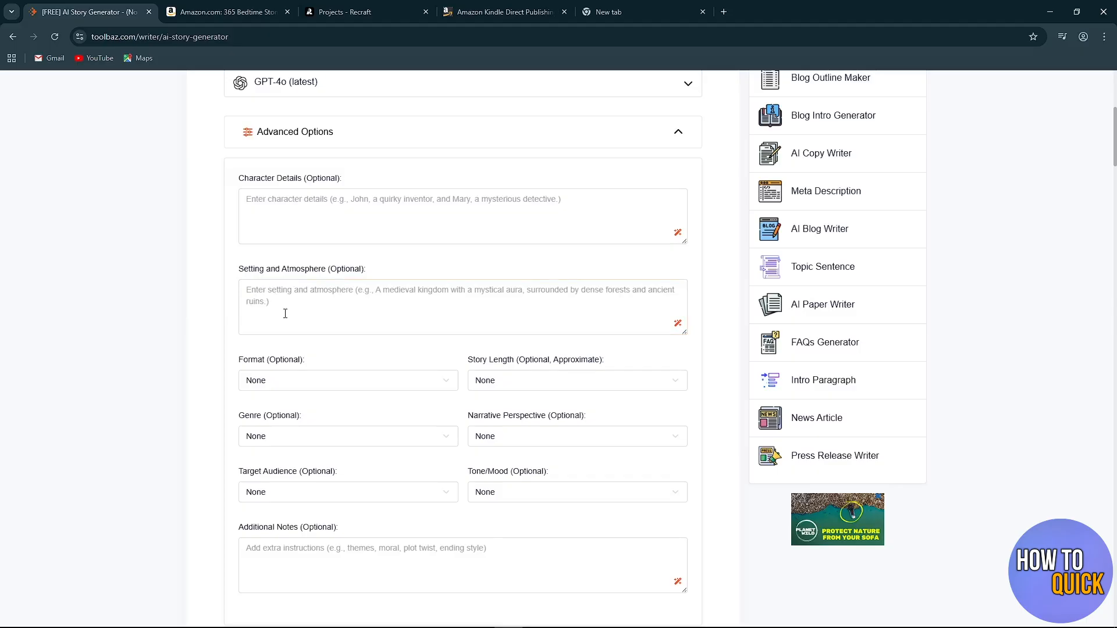
left_click_drag(239, 269, 336, 263)
left_click(389, 257)
Set the story format to Fable.
scroll(388, 258, "down", 1)
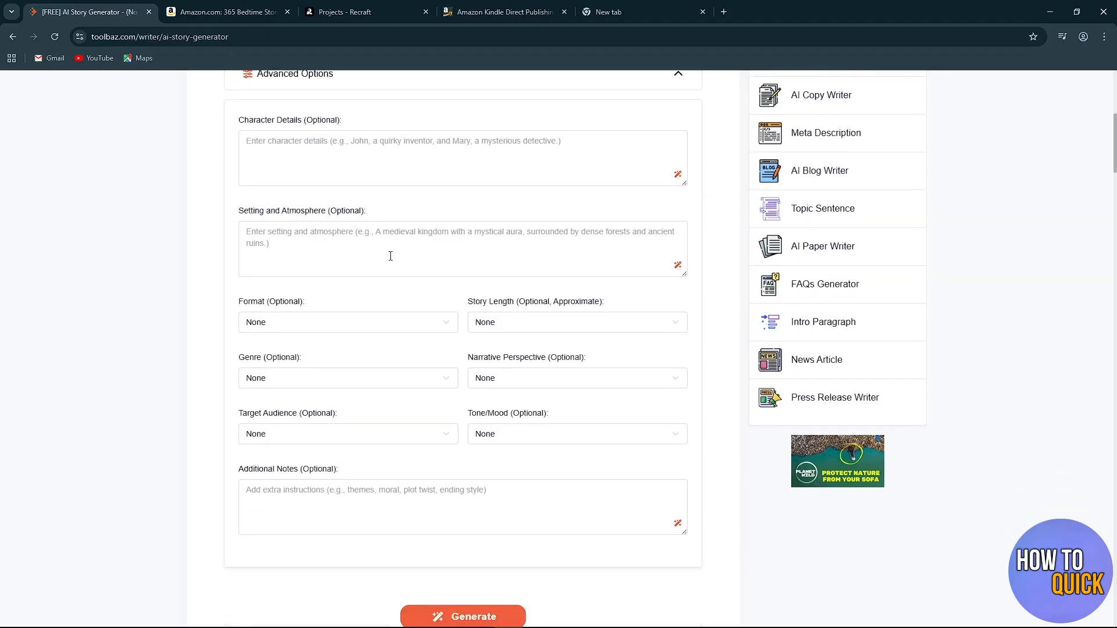
left_click(347, 326)
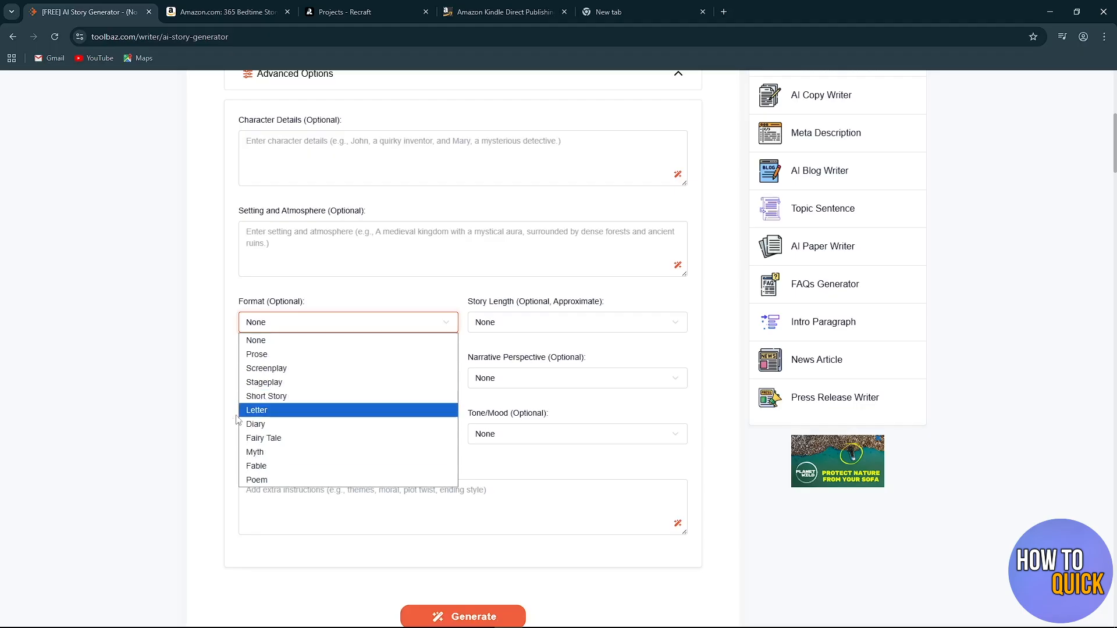
left_click(265, 466)
left_click(152, 436)
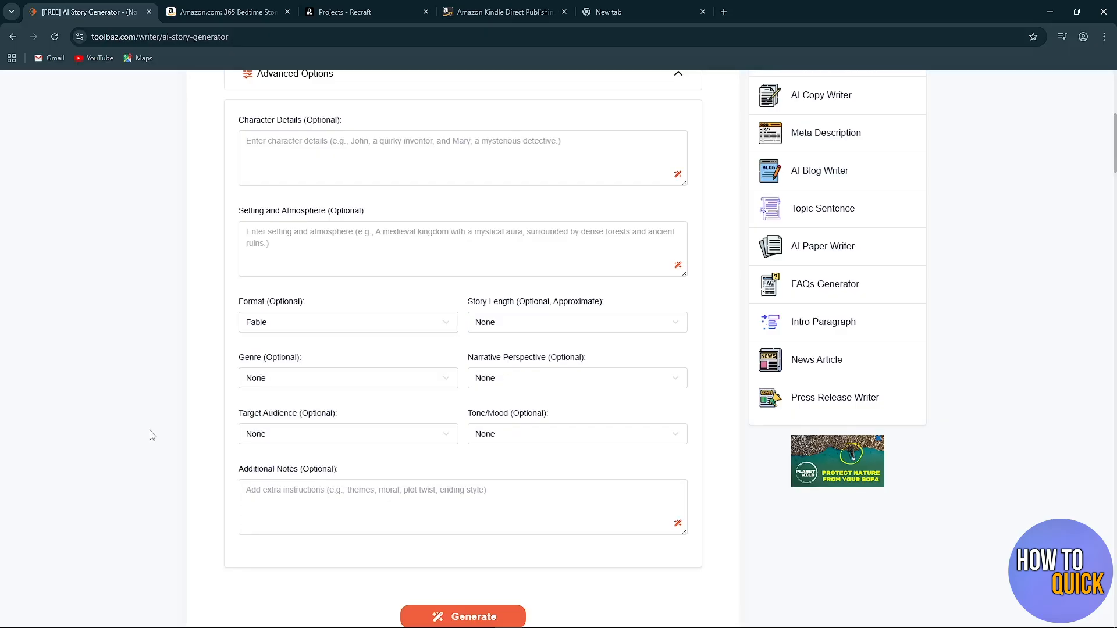
Set the story length to Long Story (900 – 1200 words).
scroll(300, 334, "down", 1)
scroll(365, 359, "up", 1)
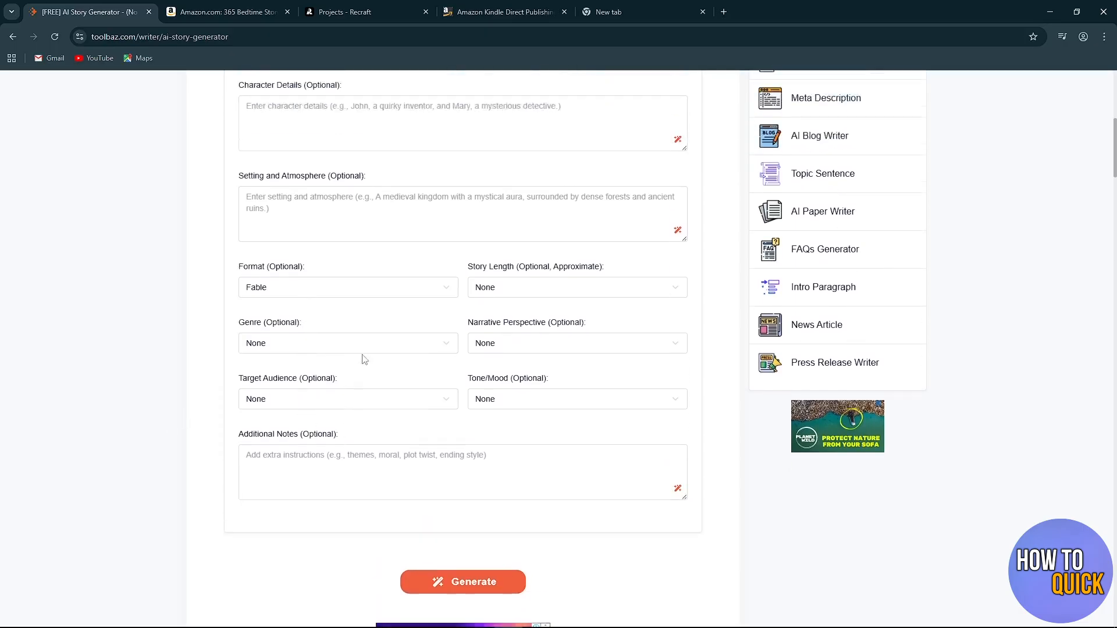
left_click_drag(469, 302, 515, 305)
left_click(616, 291)
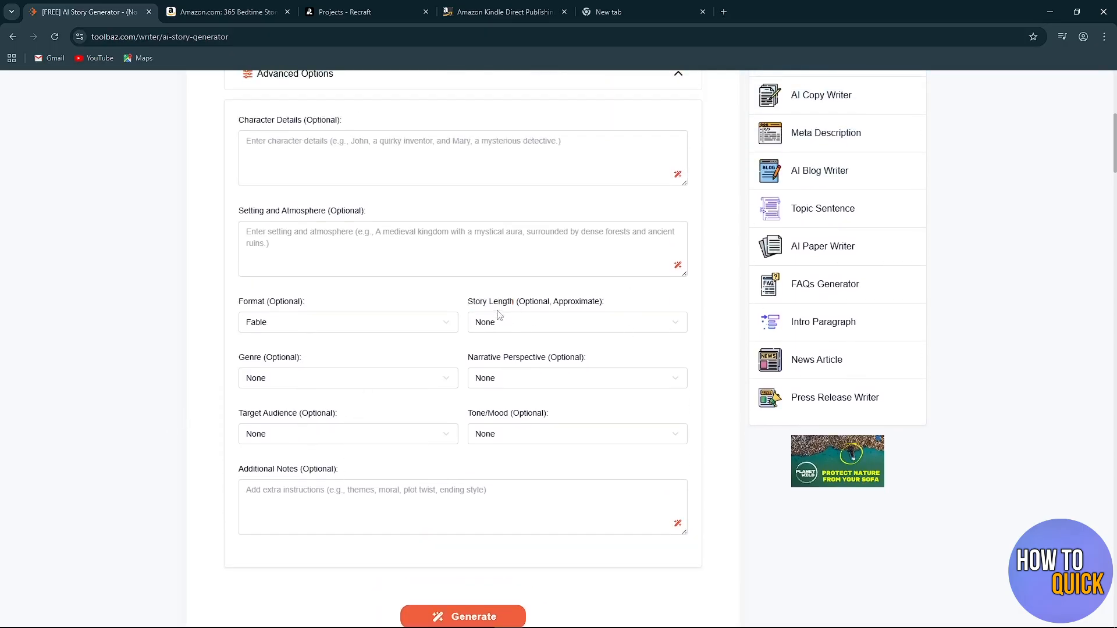
left_click(517, 325)
scroll(517, 329, "down", 1)
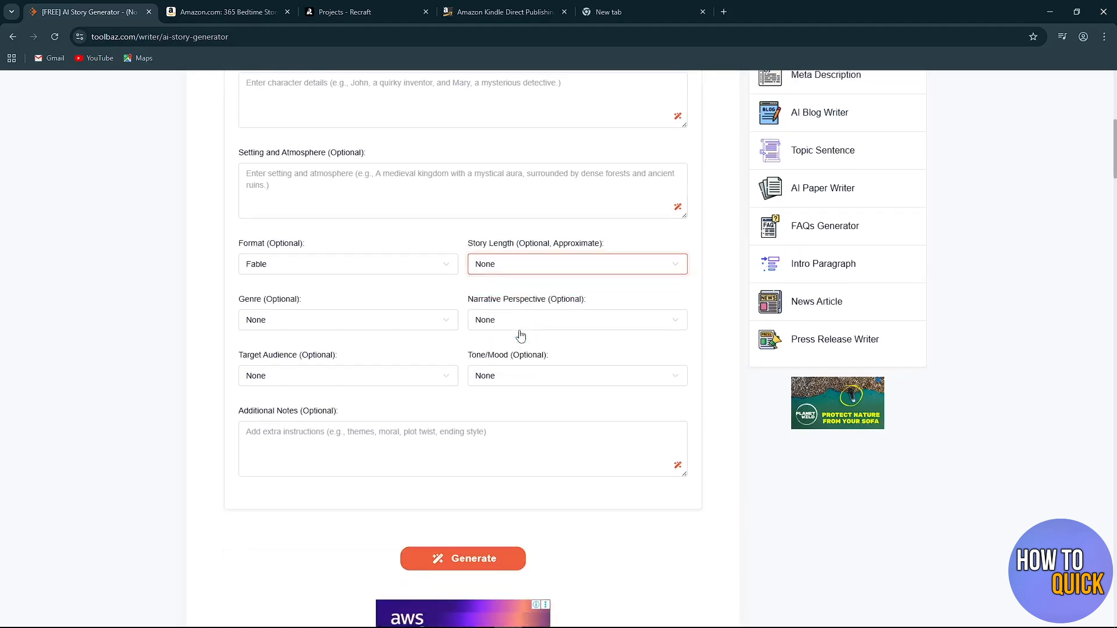
left_click(548, 265)
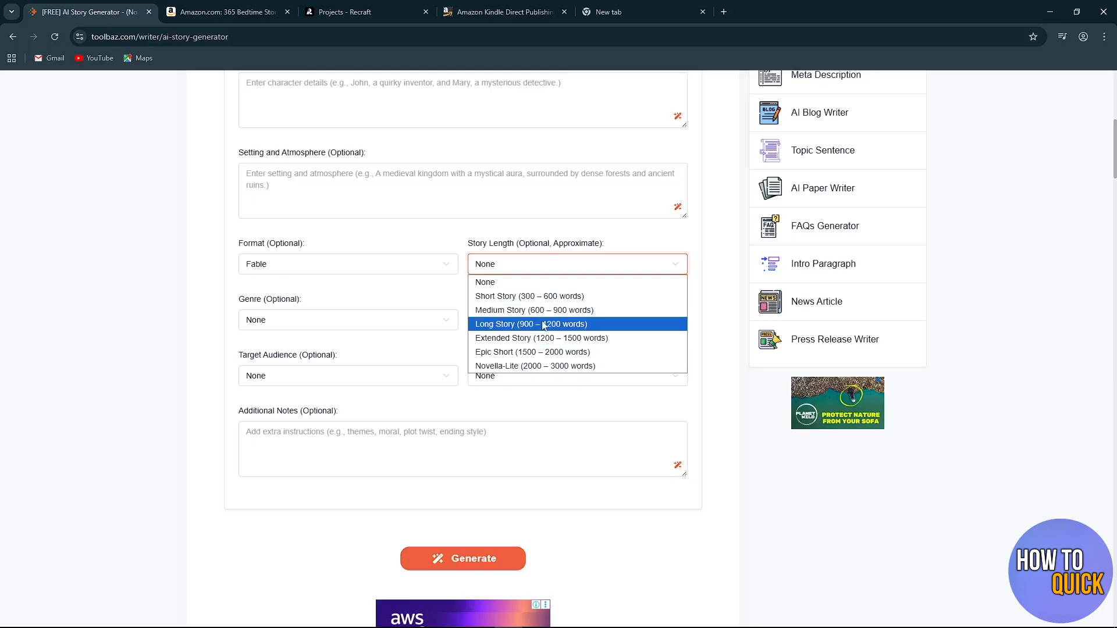
left_click(545, 324)
left_click(434, 292)
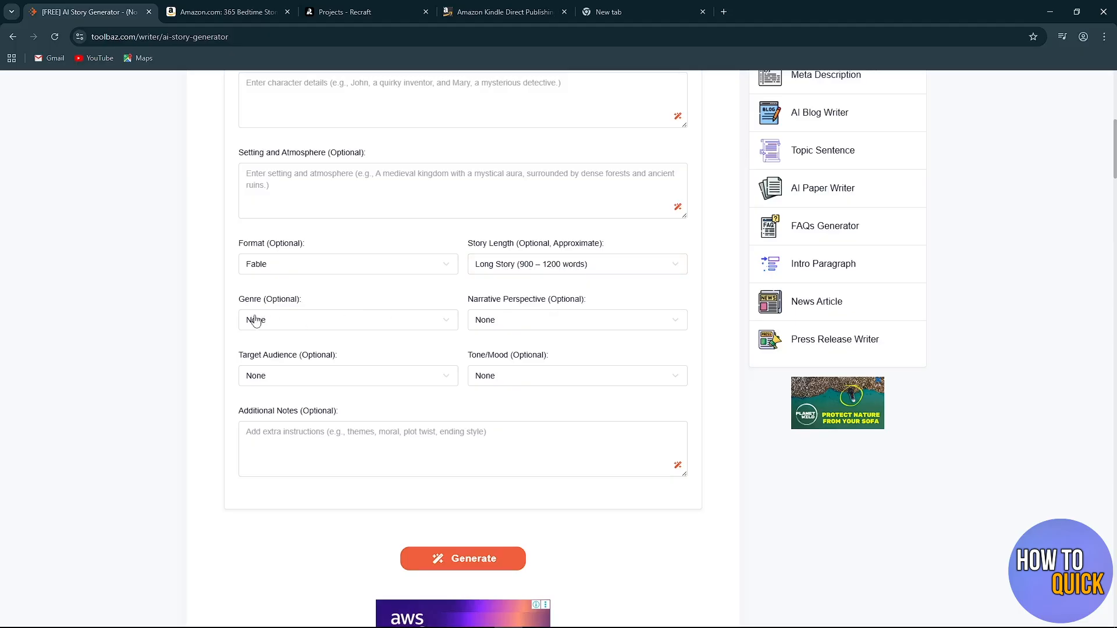
Set the story genre to Fantasy.
left_click(347, 326)
left_click(348, 325)
scroll(327, 329, "down", 1)
left_click(341, 268)
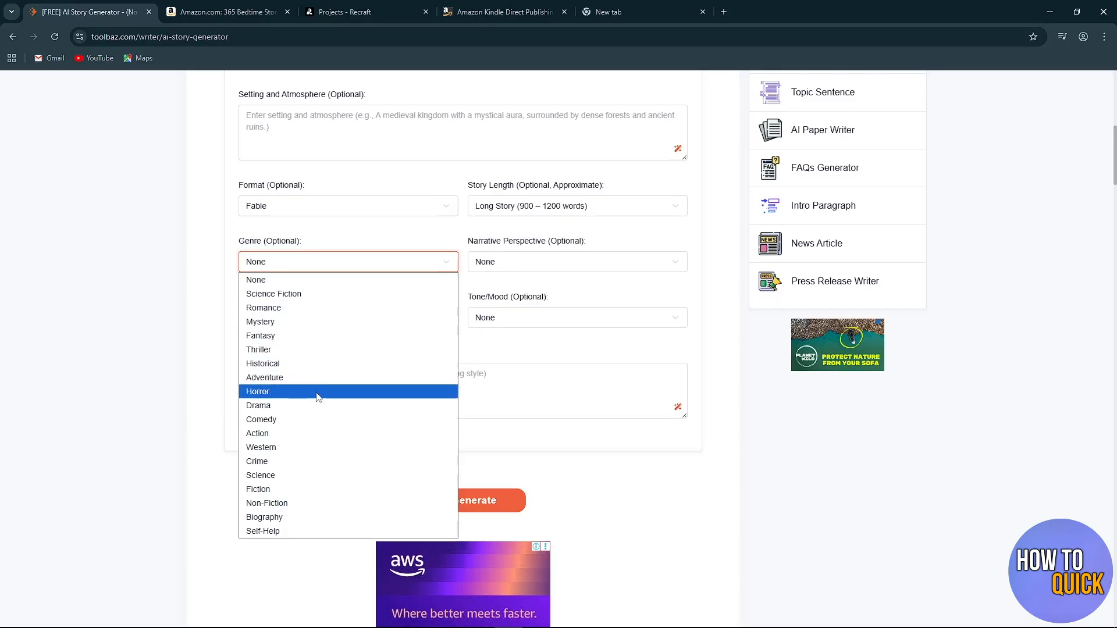
left_click(284, 339)
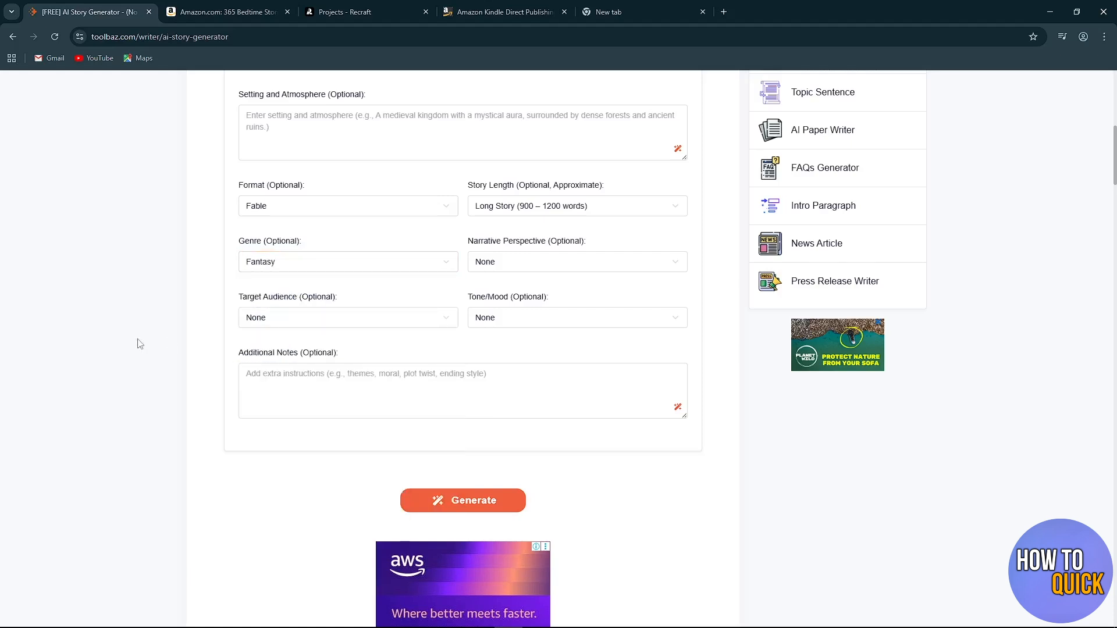
Review the available Narrative Perspective options without choosing one.
scroll(141, 345, "up", 1)
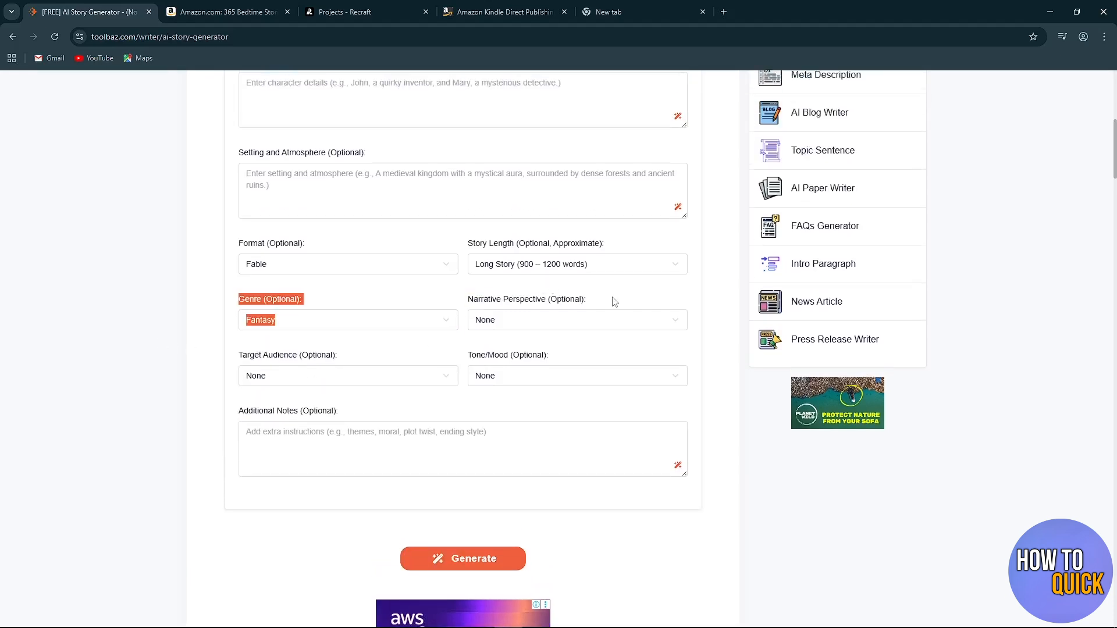
left_click(602, 319)
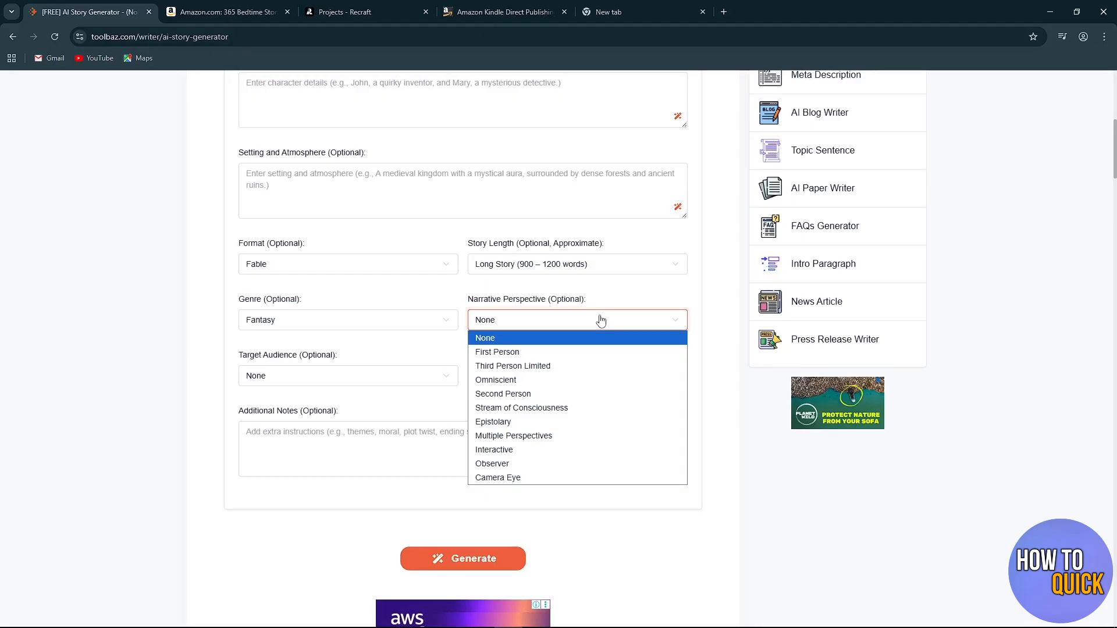
left_click(170, 389)
Set the story's target audience to Kids (Ages 5–8).
left_click_drag(242, 357, 280, 358)
left_click(307, 377)
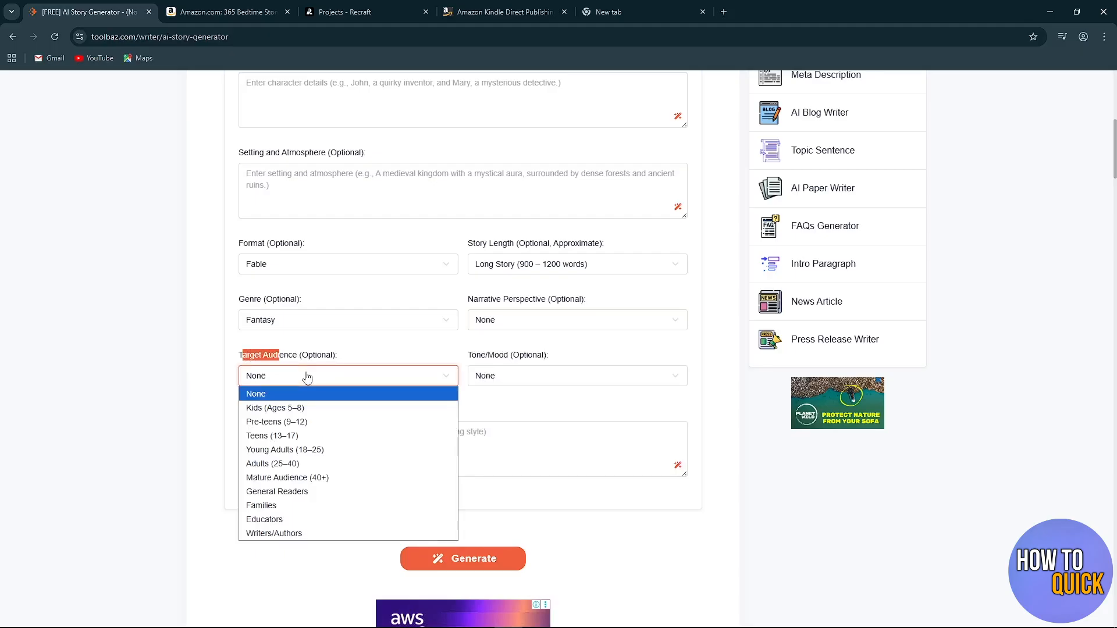
left_click(285, 409)
left_click(377, 409)
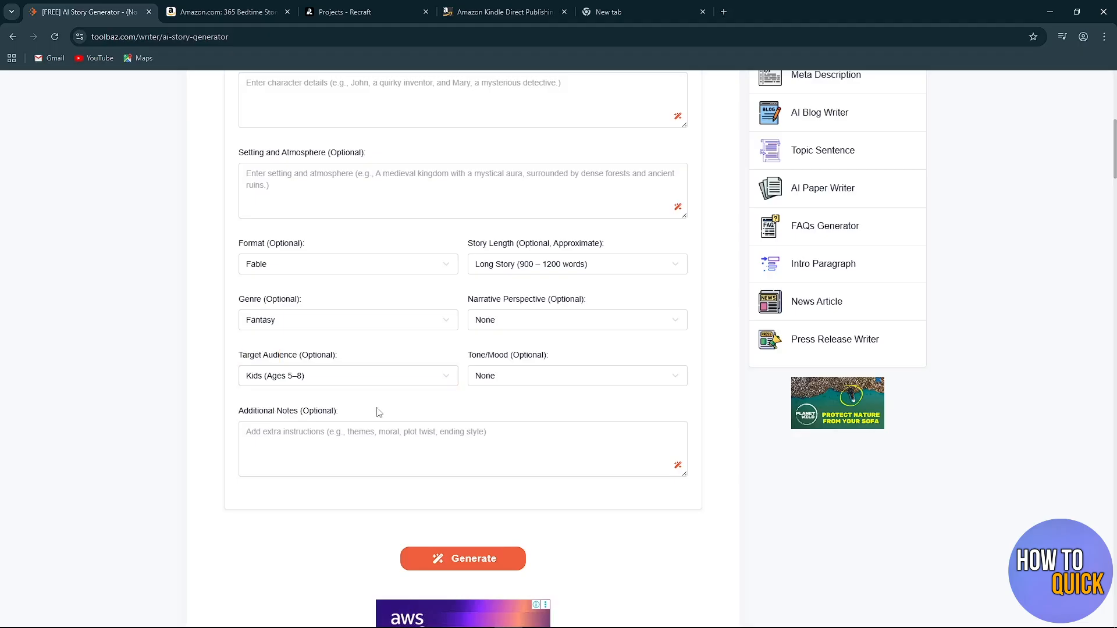
Set the story's tone/mood to Lighthearted.
scroll(469, 409, "up", 1)
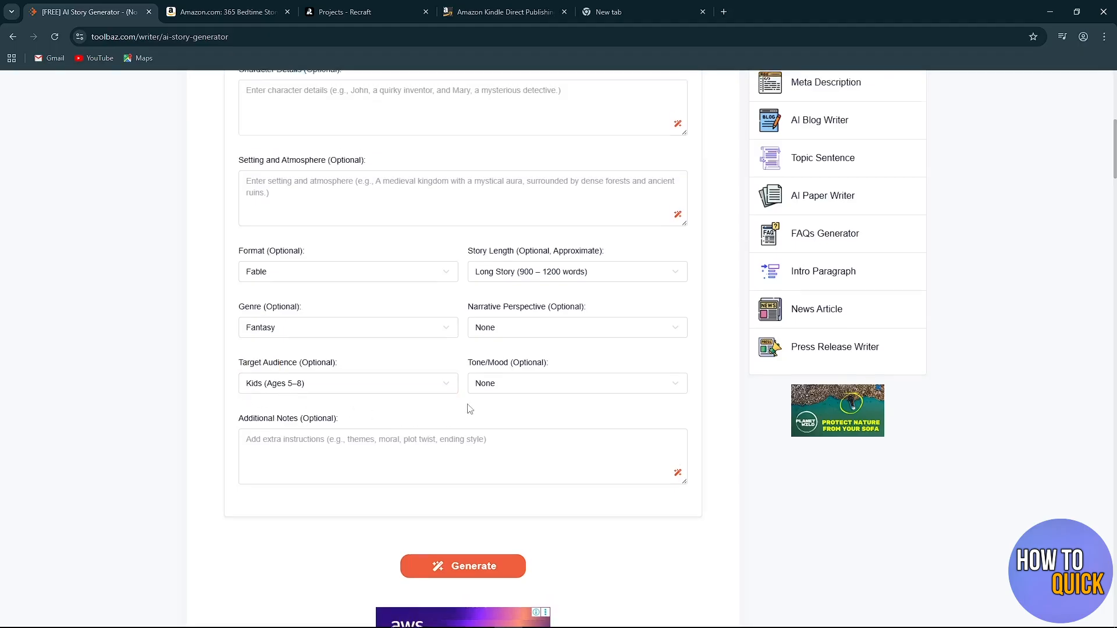
left_click_drag(473, 416, 539, 409)
left_click(566, 445)
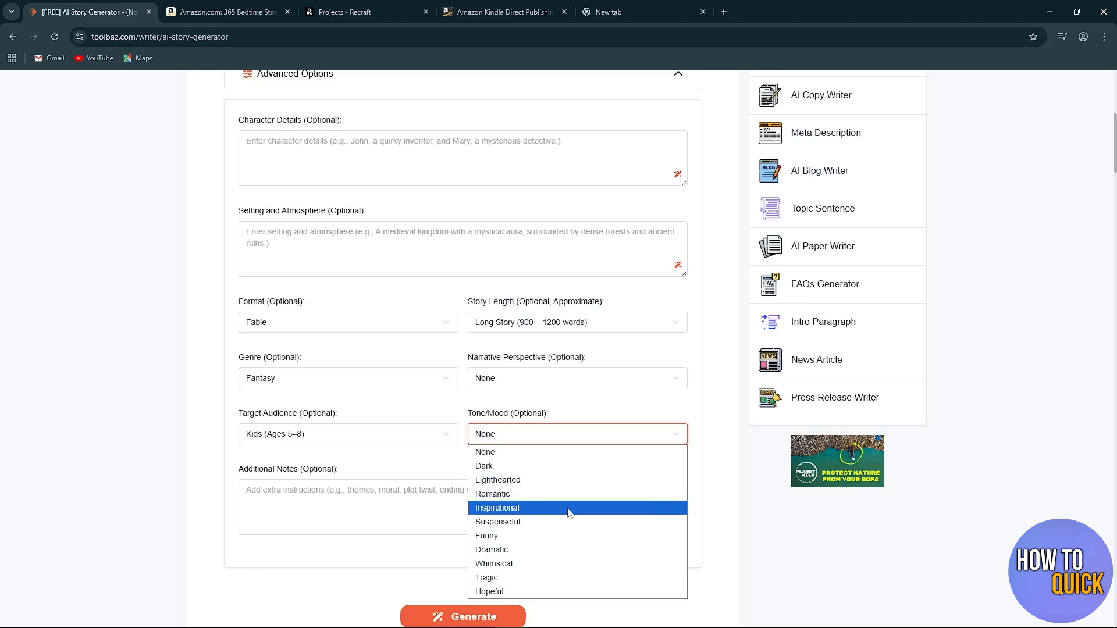
left_click(514, 486)
Leave the optional Additional Notes empty and generate the story.
scroll(365, 477, "down", 1)
left_click_drag(341, 420, 222, 444)
left_click(223, 445)
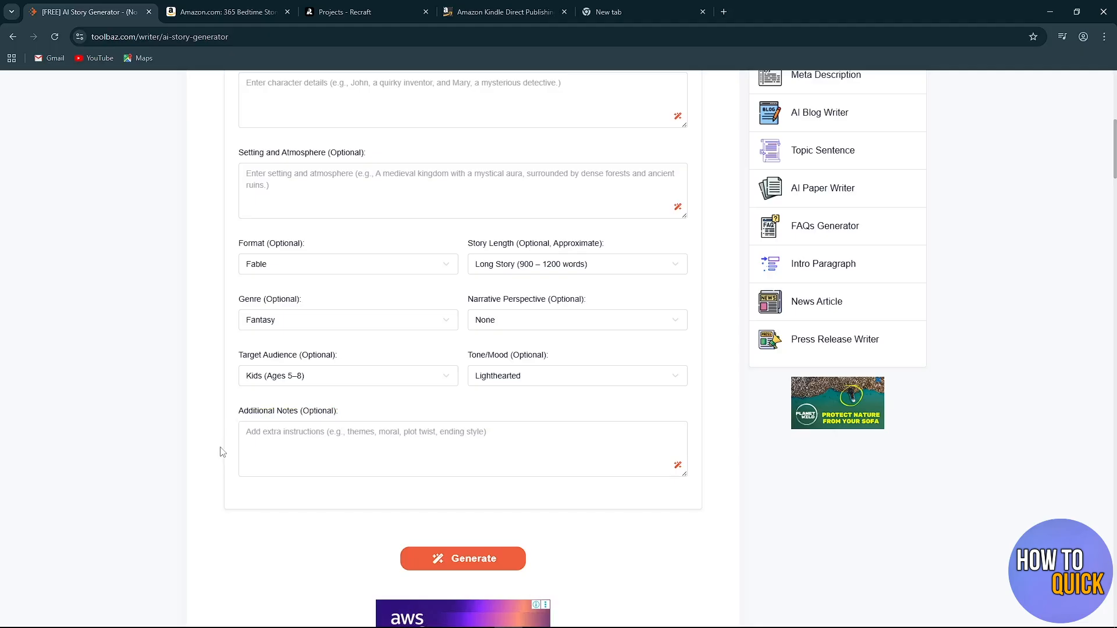
left_click(445, 434)
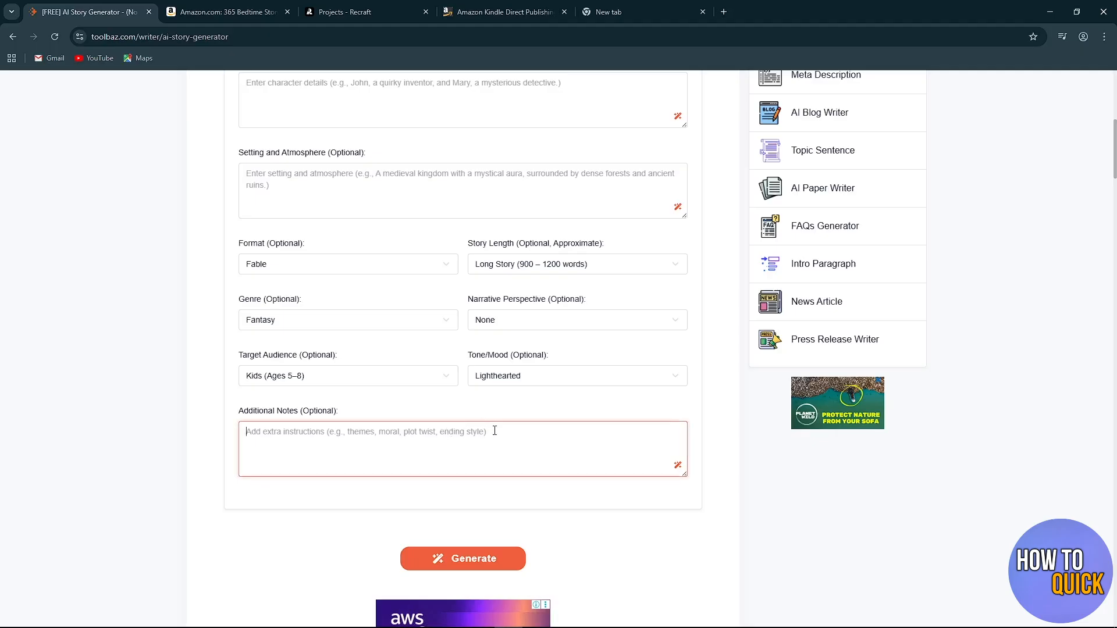
left_click(176, 470)
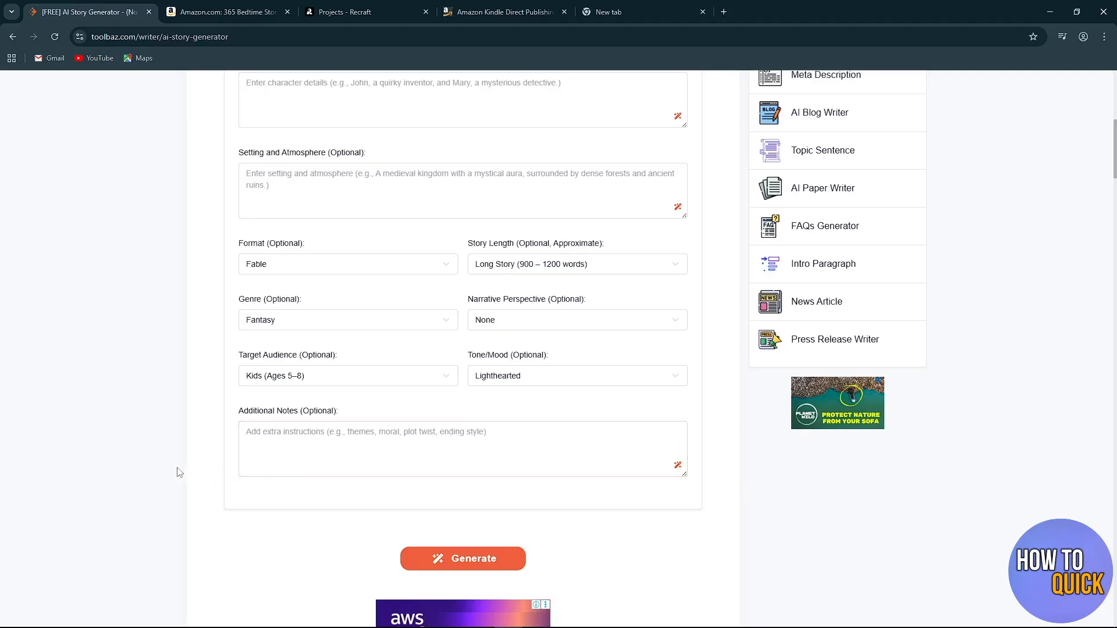
scroll(179, 473, "down", 1)
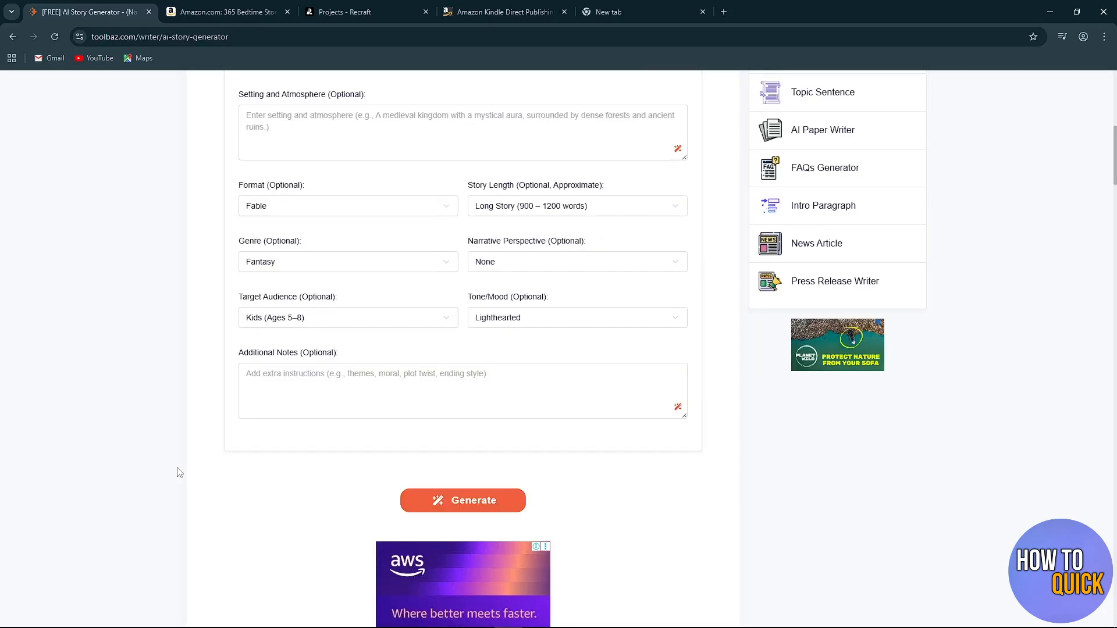
left_click(474, 508)
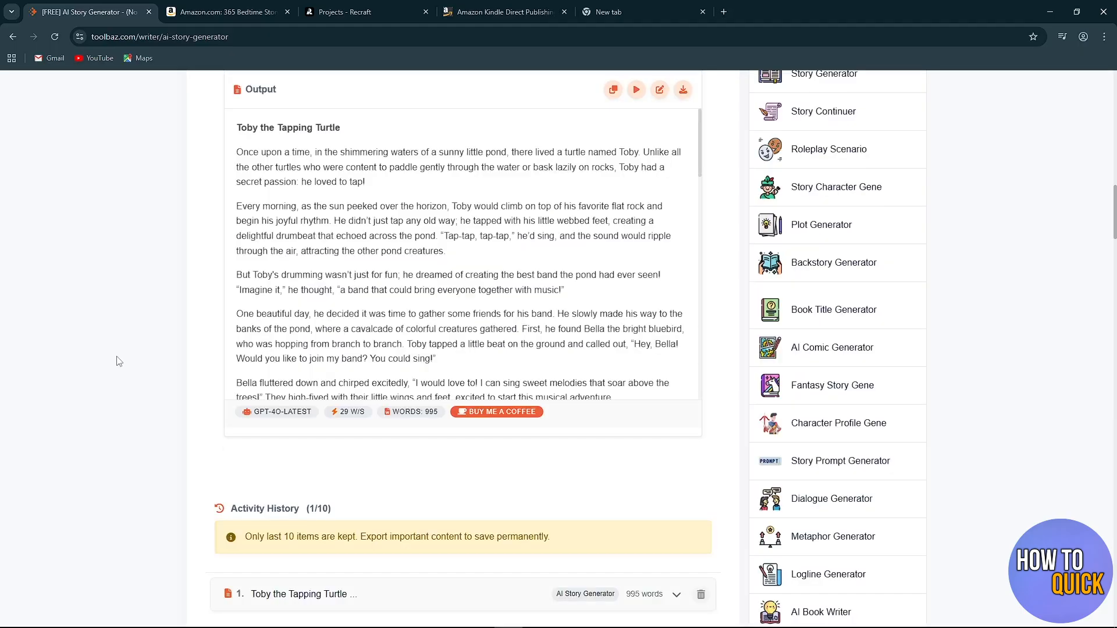
Read through the generated story about Toby the tapping turtle from beginning to end.
scroll(119, 361, "up", 1)
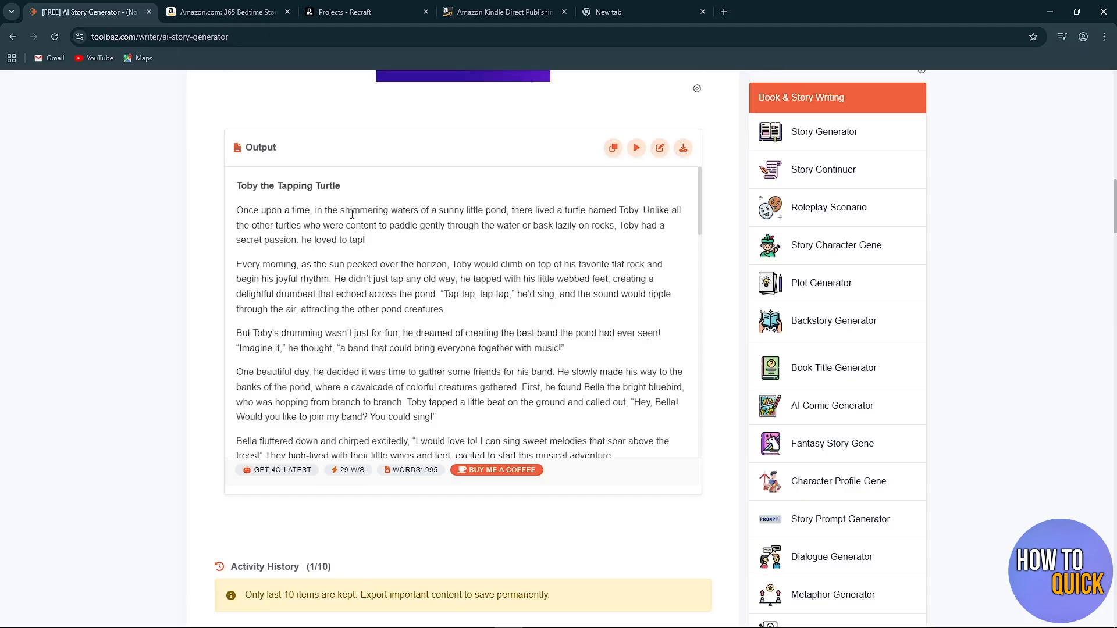
scroll(469, 262, "down", 2)
scroll(468, 263, "down", 8)
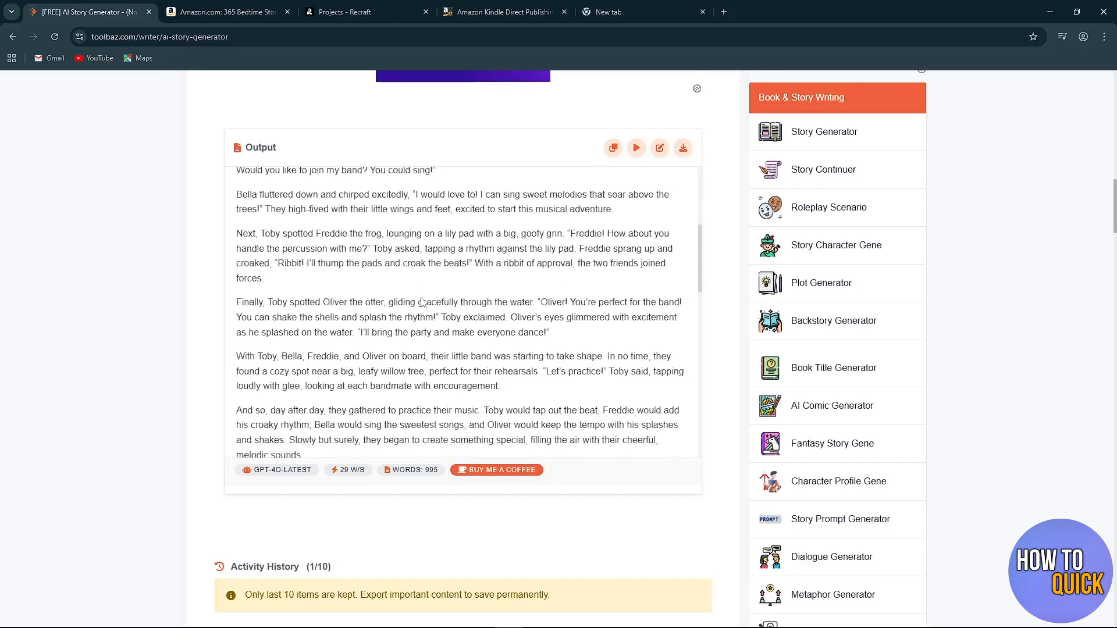
scroll(423, 302, "down", 4)
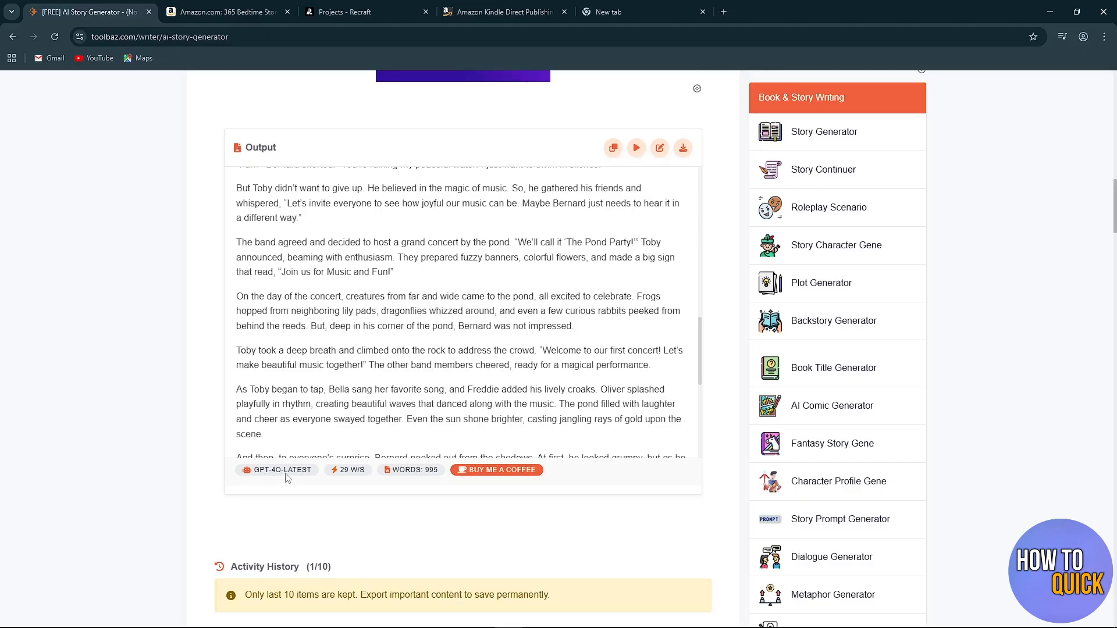
scroll(435, 328, "down", 3)
scroll(435, 328, "down", 3)
scroll(434, 279, "up", 15)
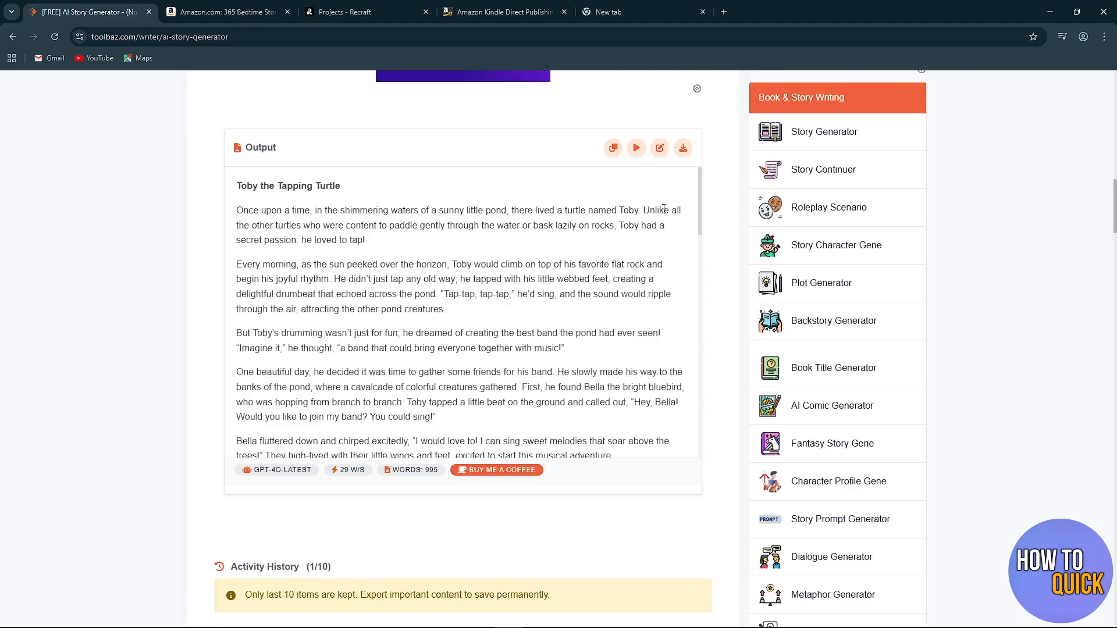
Export the generated story as a TXT file.
left_click(686, 155)
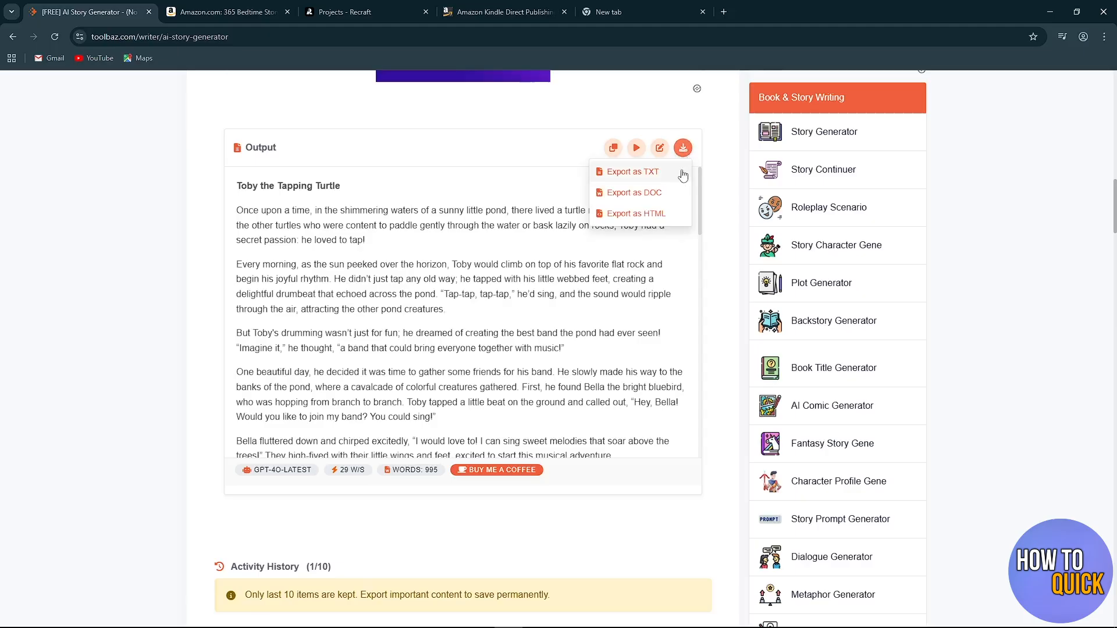
left_click(638, 181)
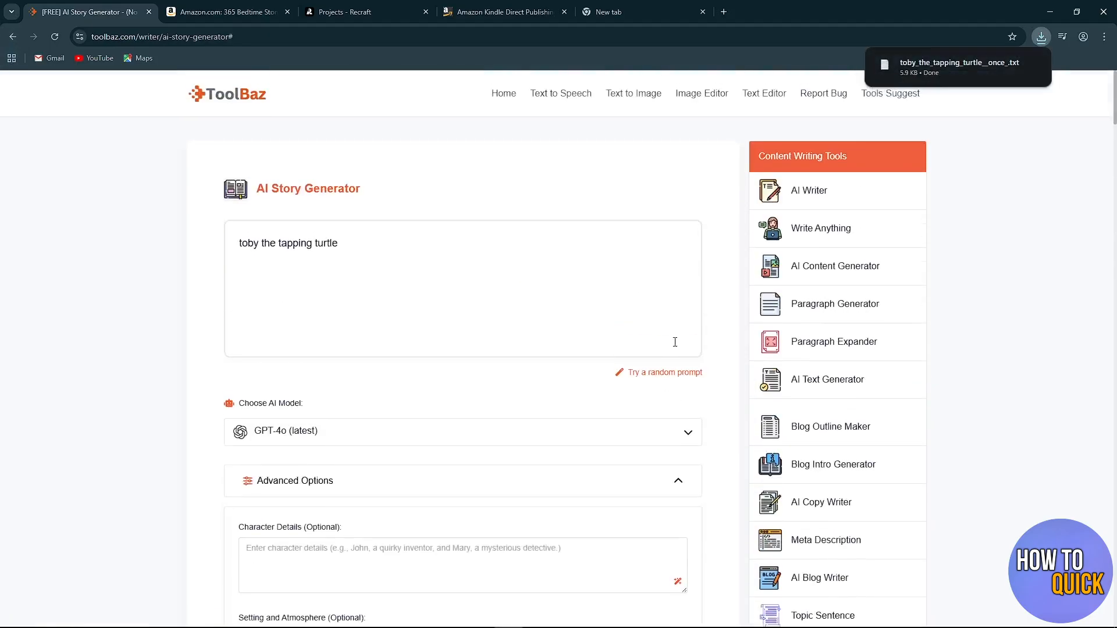
mouse_move(964, 67)
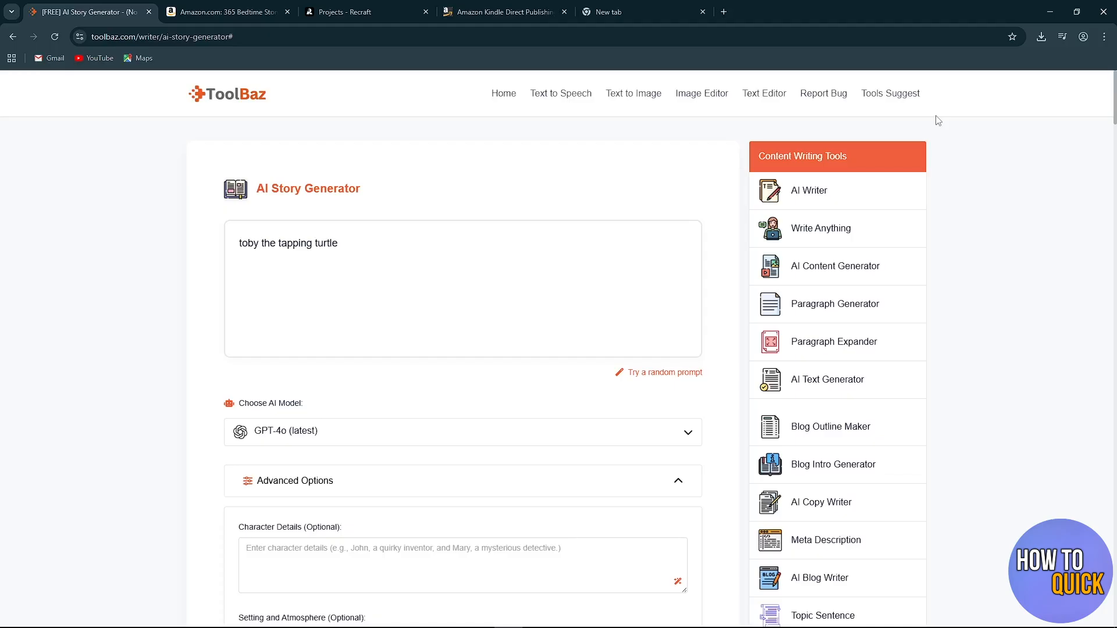
Switch to Recraft and examine what its Free, Pro and Teams subscription plans include.
left_click(349, 12)
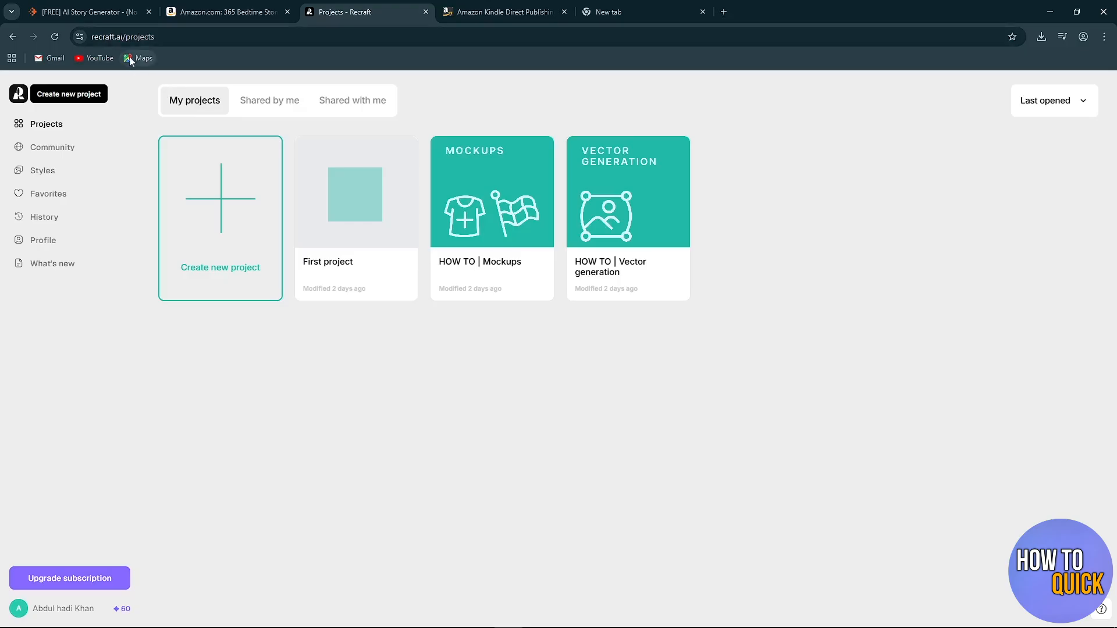
left_click_drag(123, 36, 90, 37)
left_click(136, 86)
left_click(93, 581)
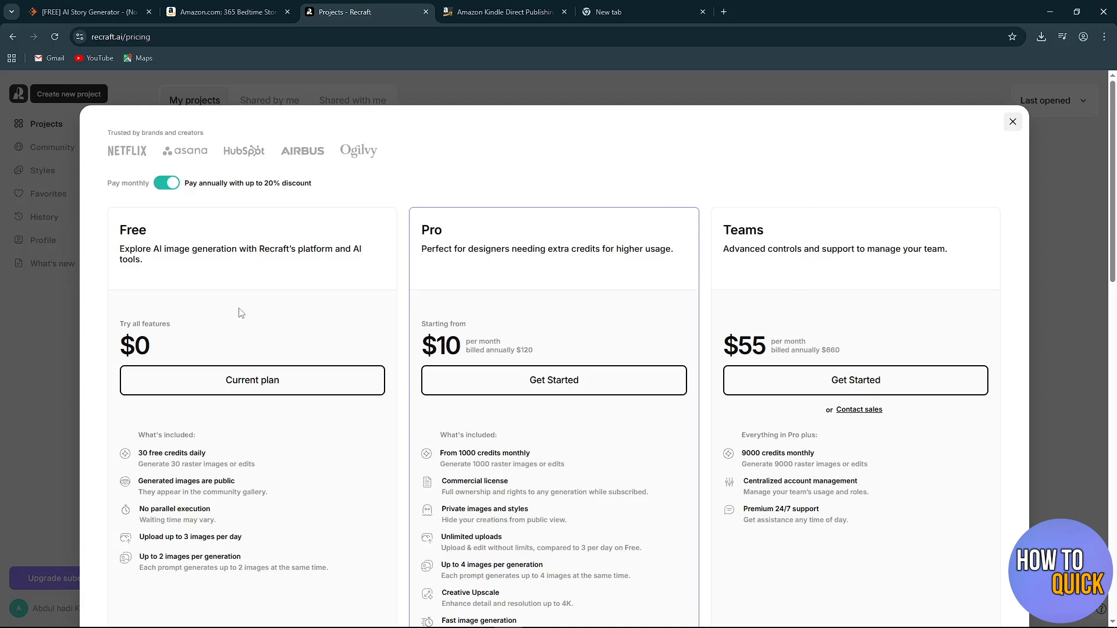
scroll(227, 303, "down", 1)
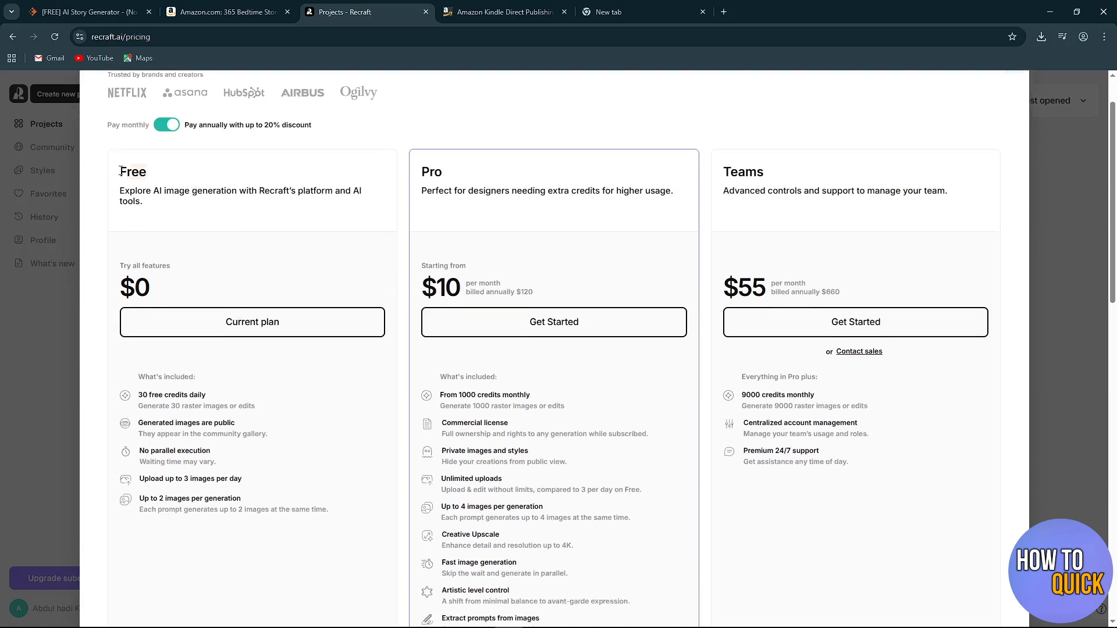
left_click(1081, 143)
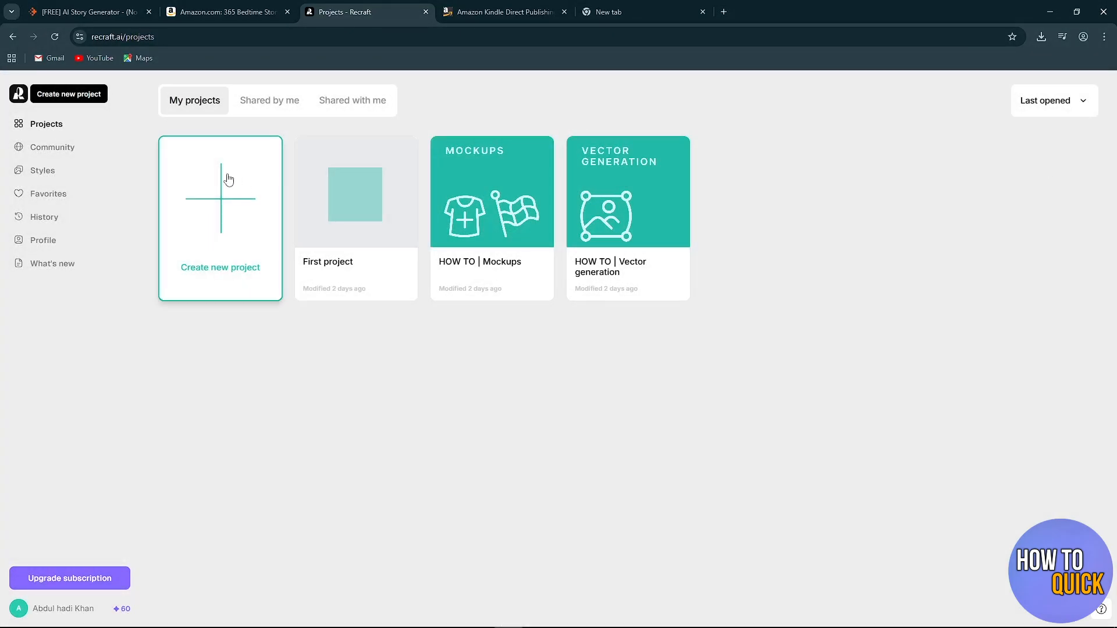
Create a new project and add a square image area, enlarged to about 1524 × 1524, to the canvas.
left_click(224, 214)
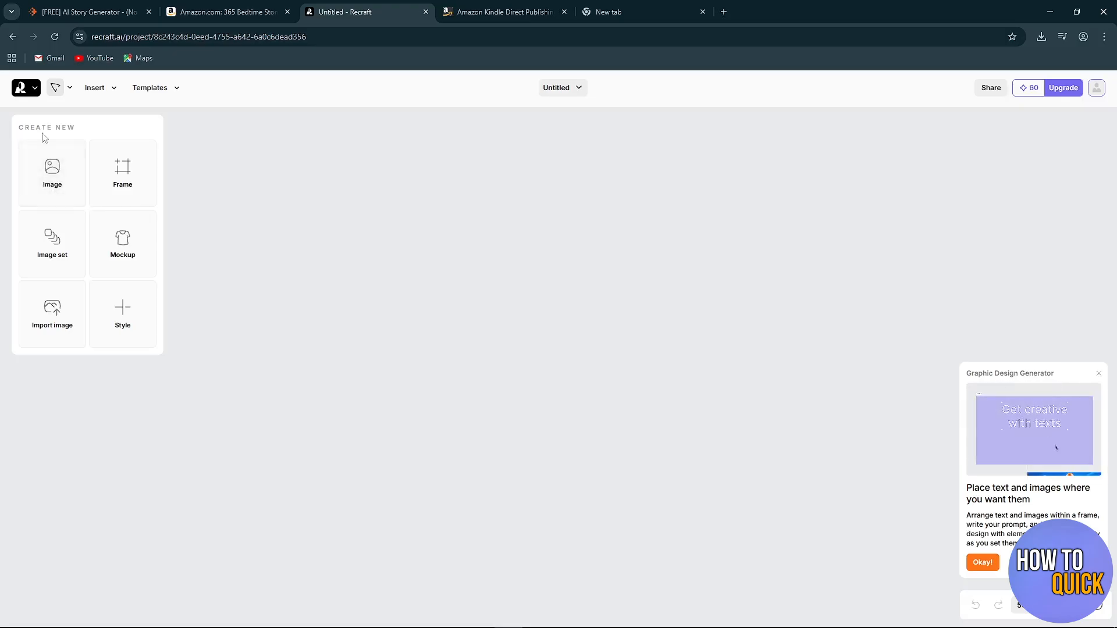
left_click(57, 166)
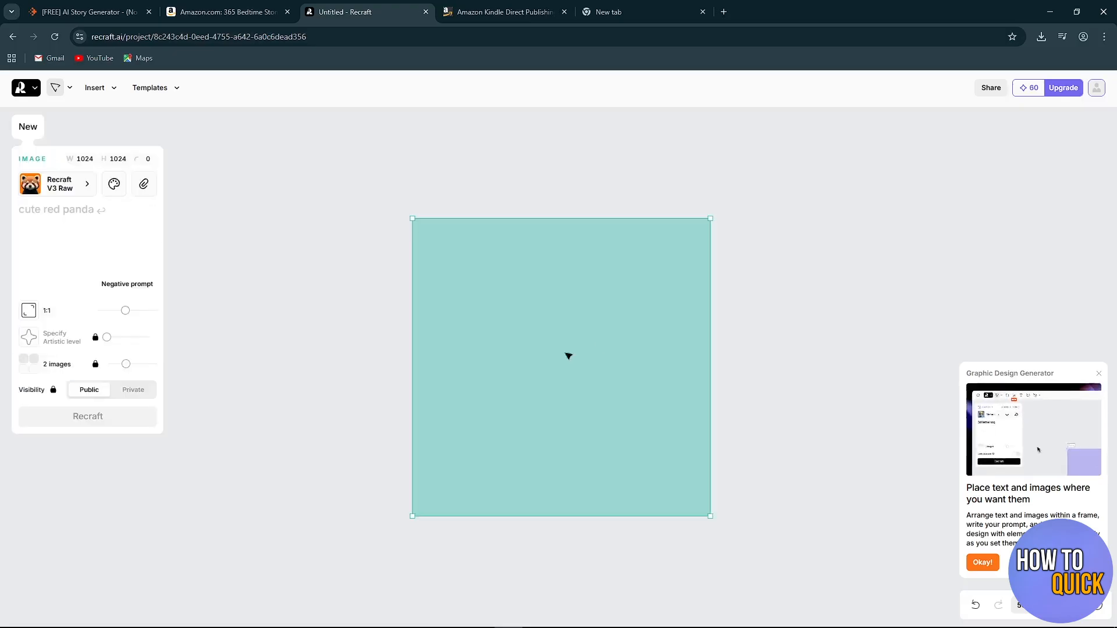
left_click_drag(412, 219, 323, 208)
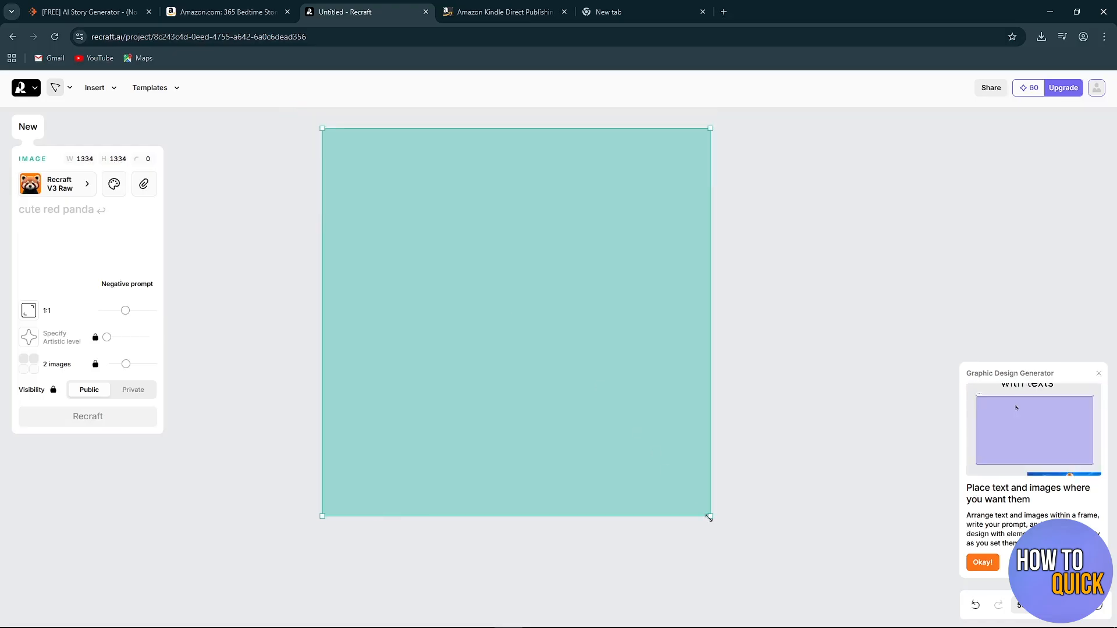
left_click_drag(710, 516, 766, 571)
left_click_drag(551, 353, 601, 304)
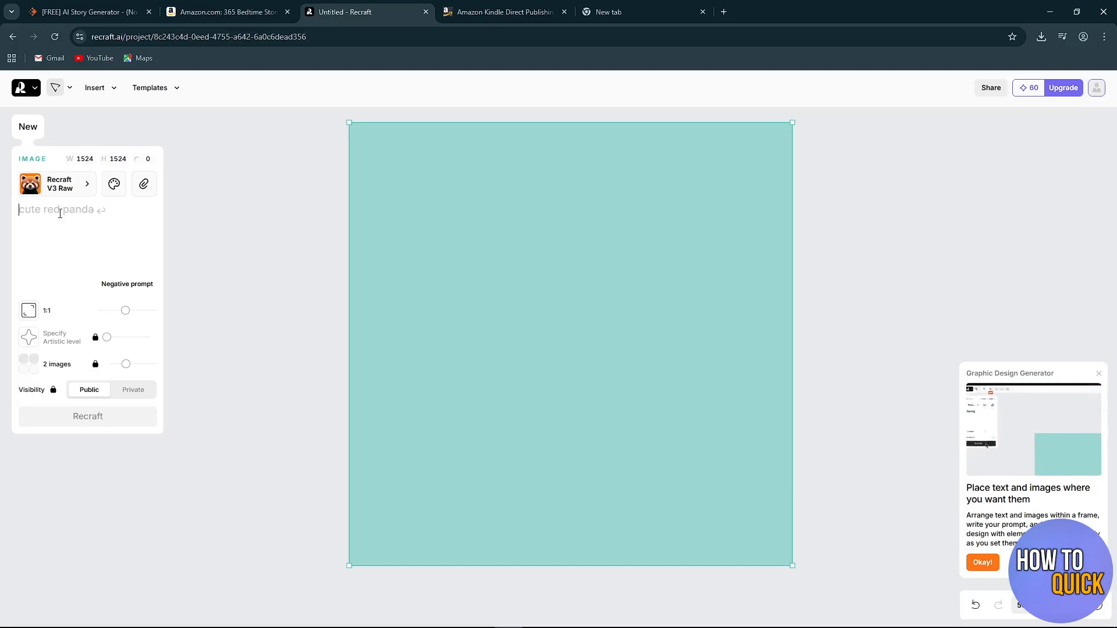
Enter "a turtle playing in the forest" as the image prompt.
type("a turtle play")
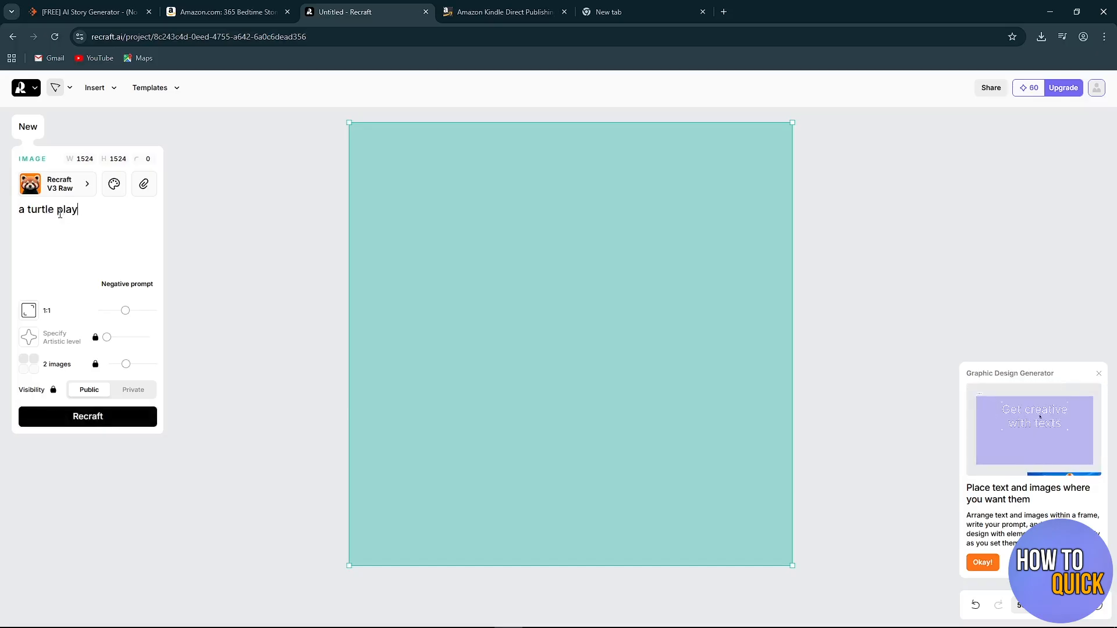
type("ing in the forest")
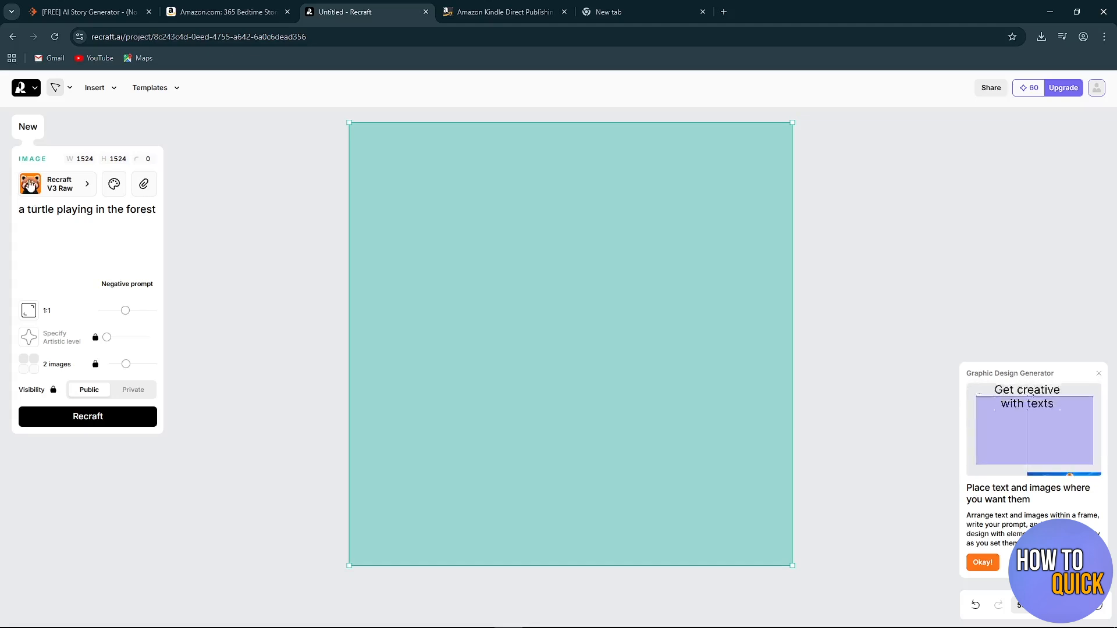
Browse the image style library and apply the Cartoon style from the Vector art category.
left_click(58, 183)
scroll(431, 325, "down", 6)
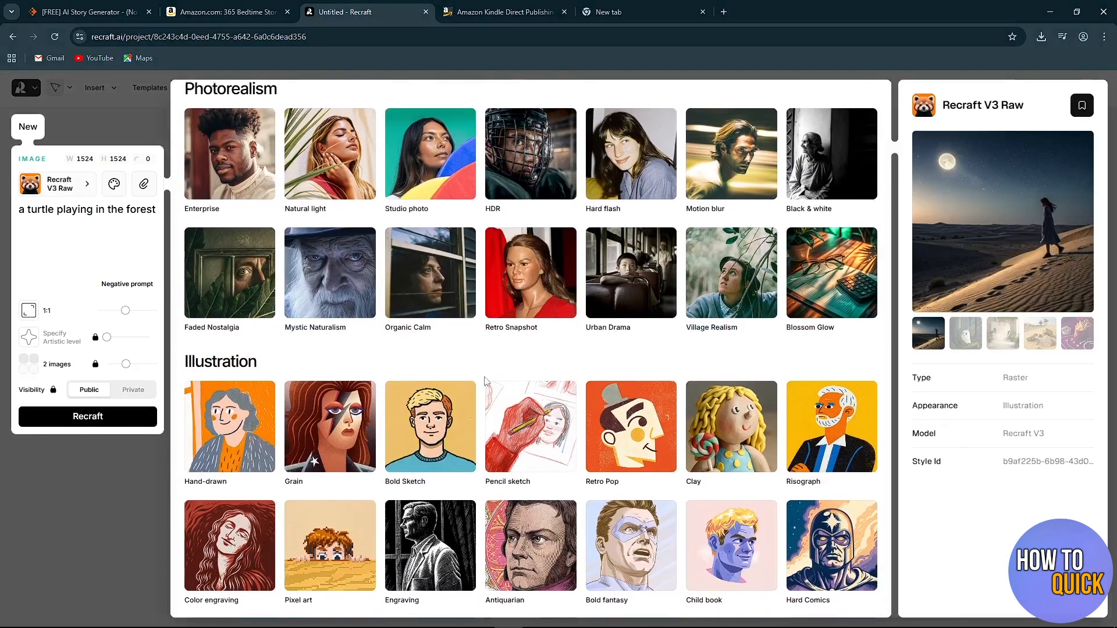
scroll(526, 365, "down", 18)
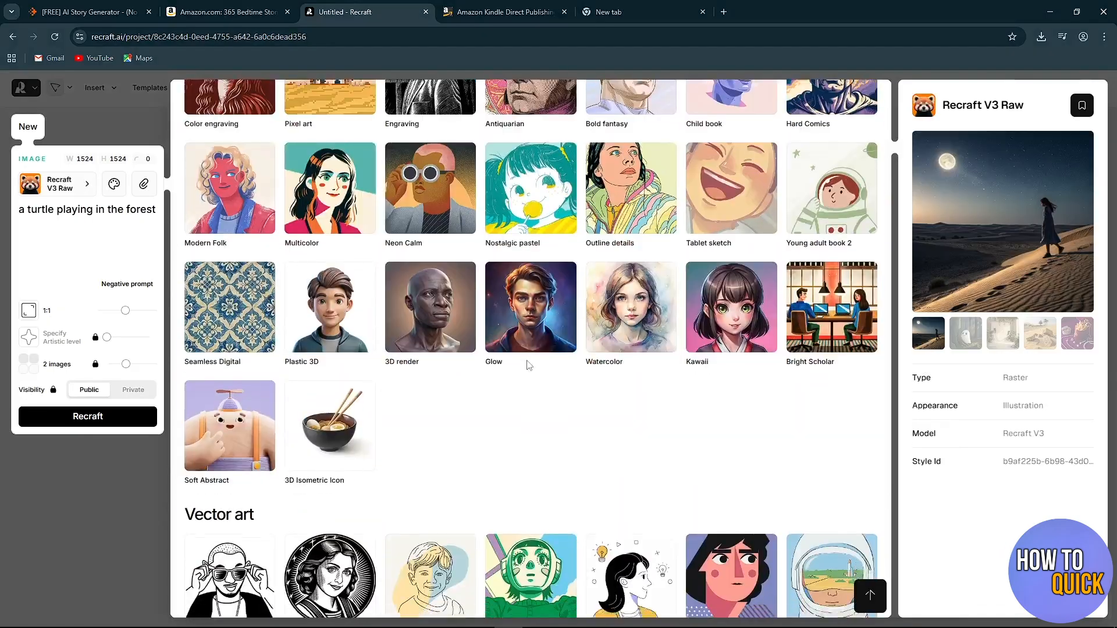
scroll(527, 365, "up", 20)
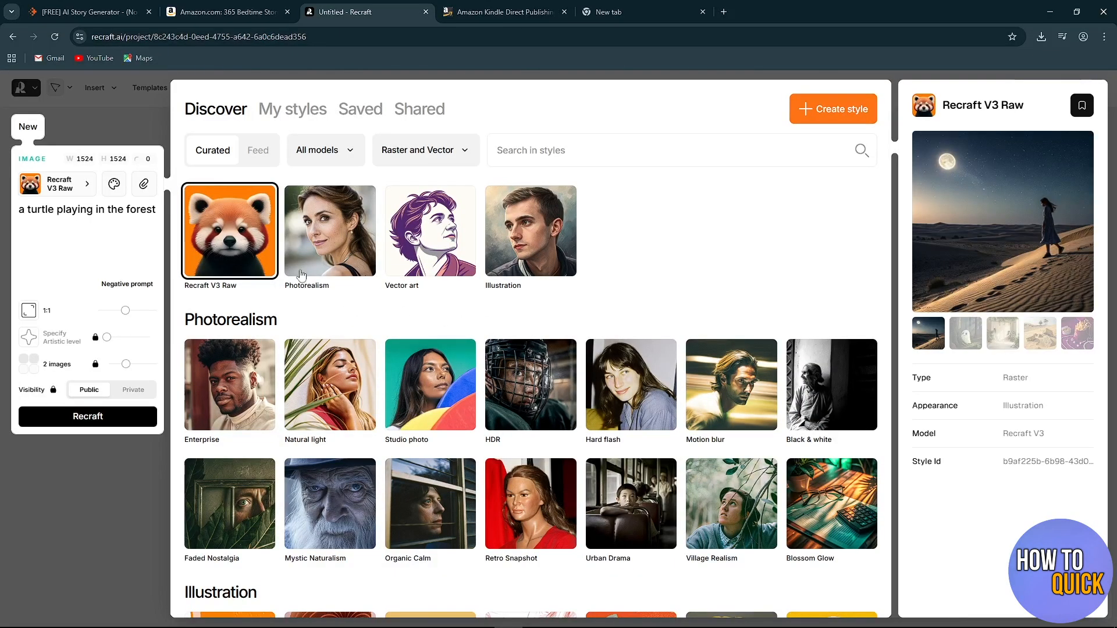
mouse_move(305, 258)
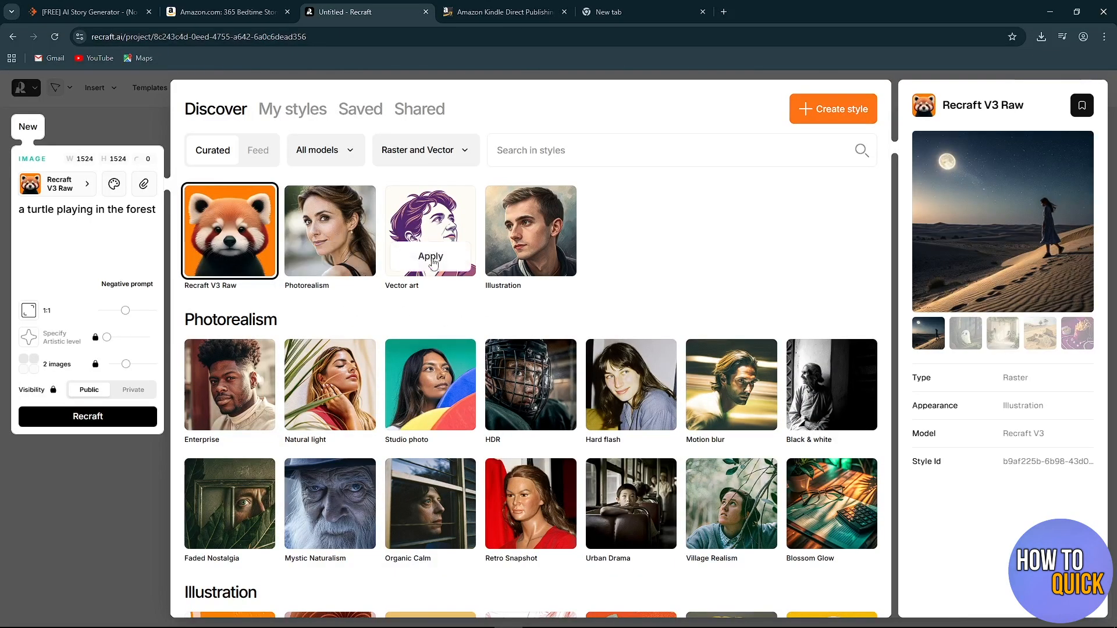
mouse_move(509, 252)
scroll(510, 251, "down", 8)
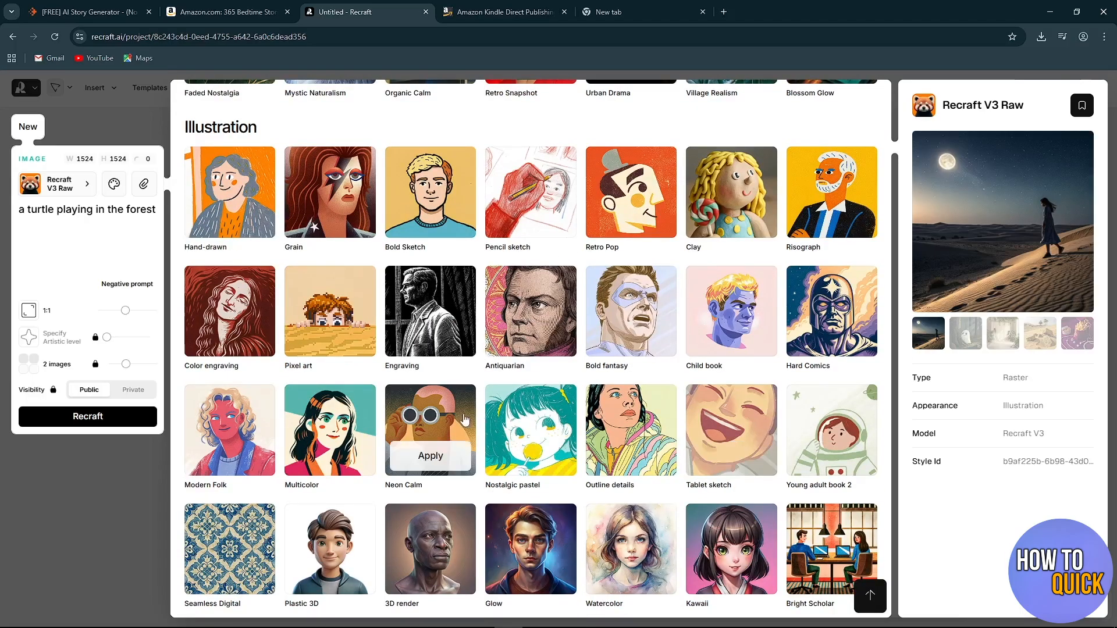
mouse_move(332, 424)
mouse_move(302, 340)
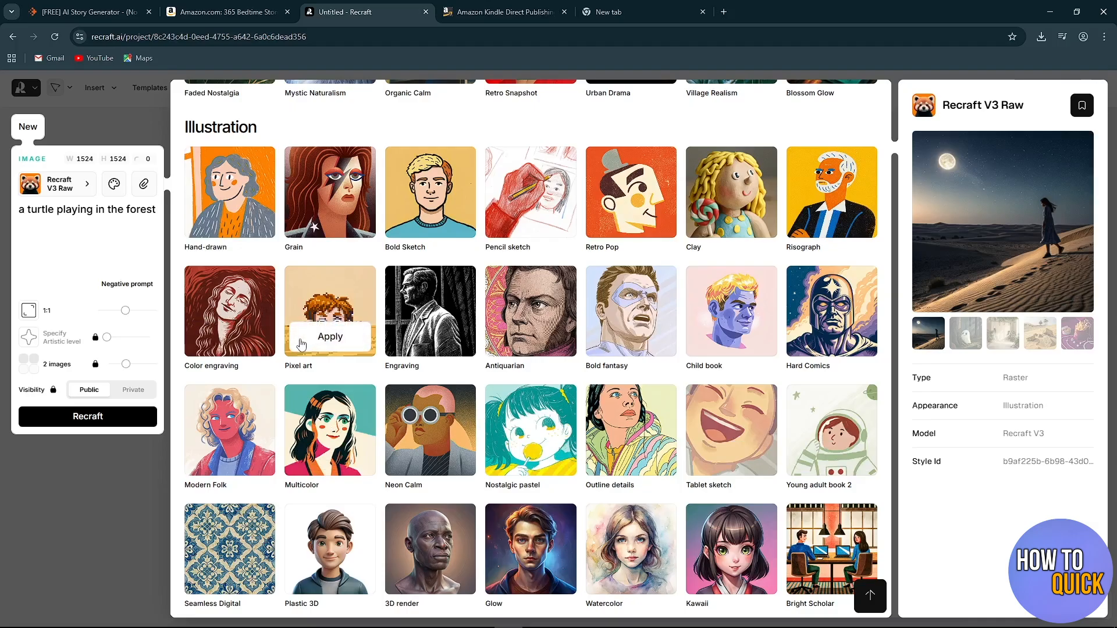
scroll(301, 344, "down", 5)
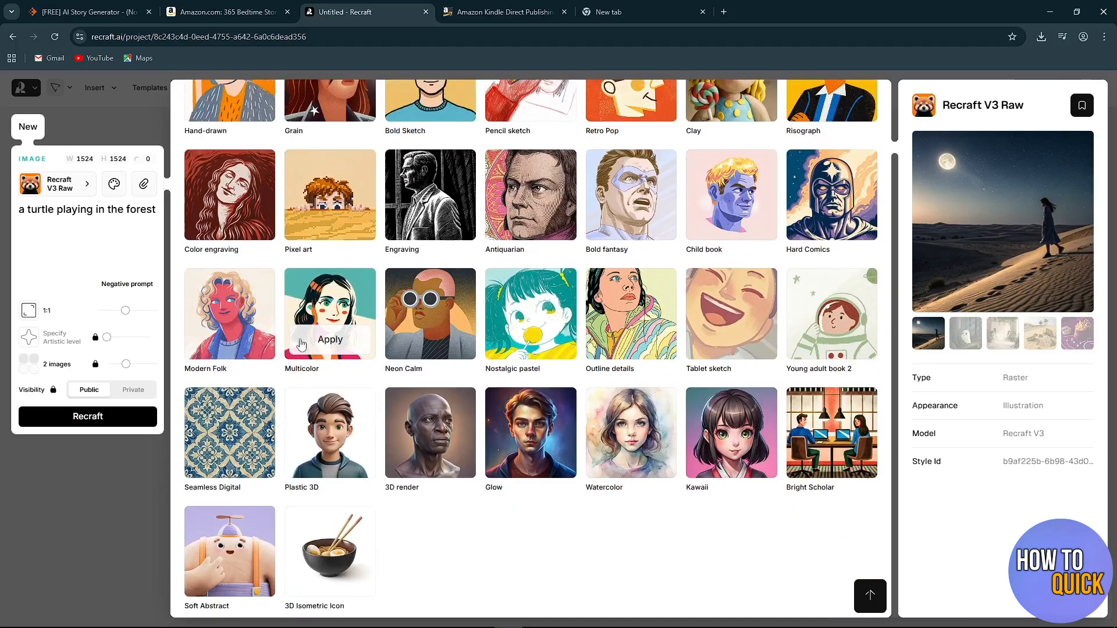
scroll(446, 365, "down", 1)
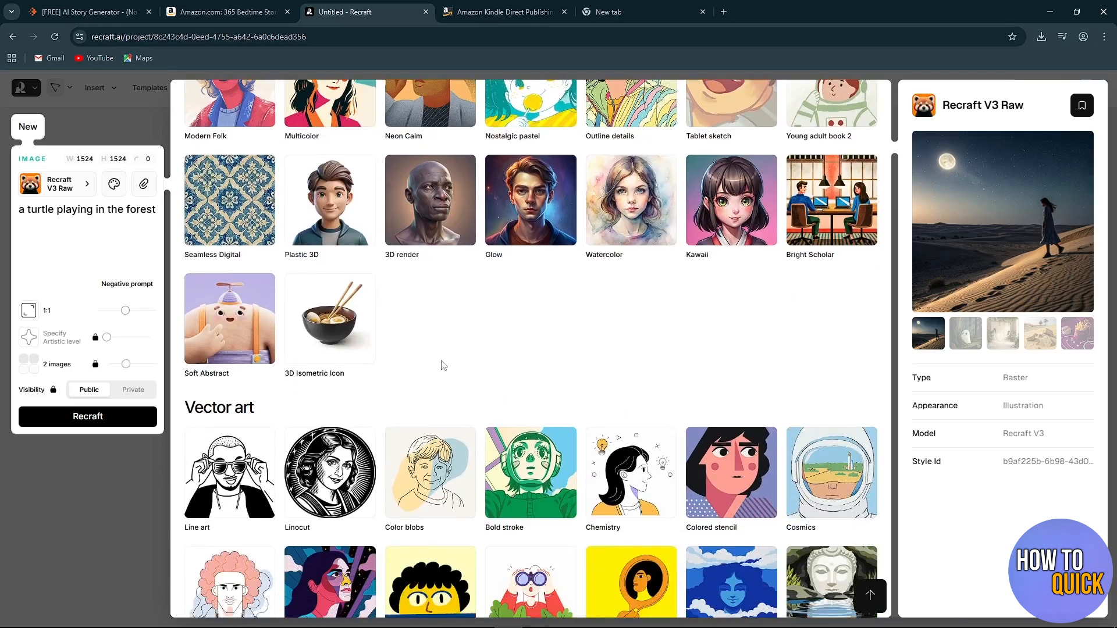
scroll(443, 365, "down", 5)
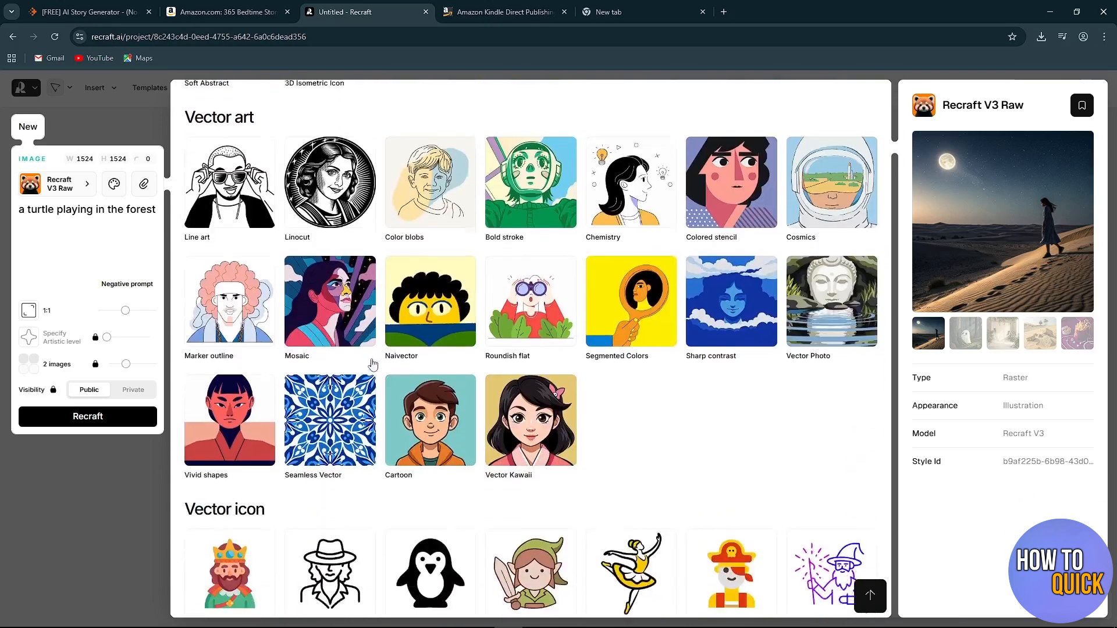
scroll(372, 439, "down", 1)
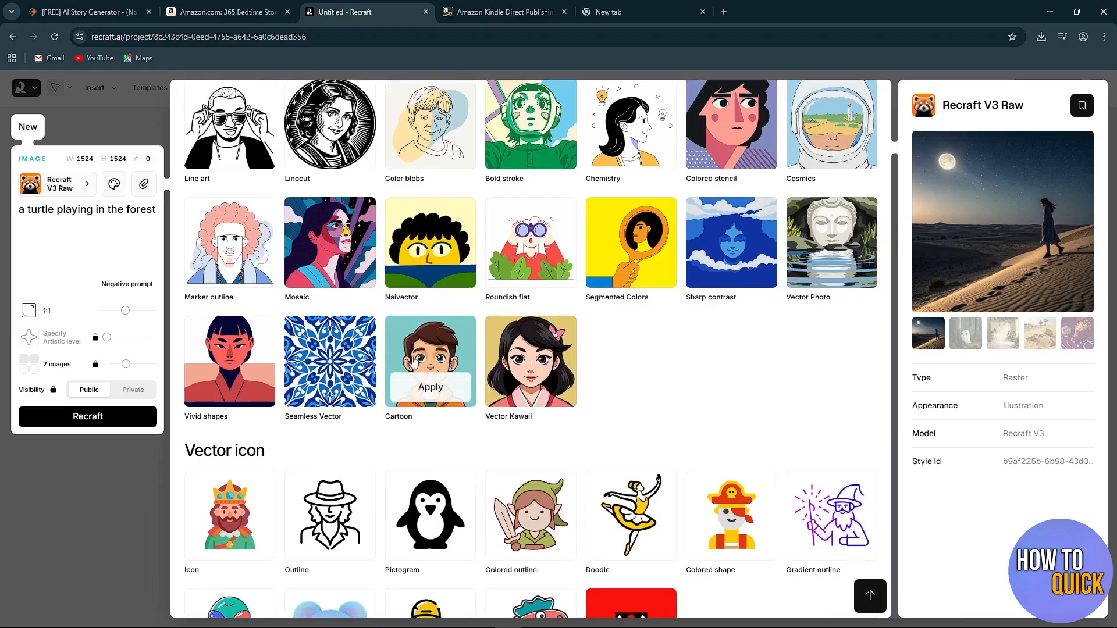
left_click(429, 389)
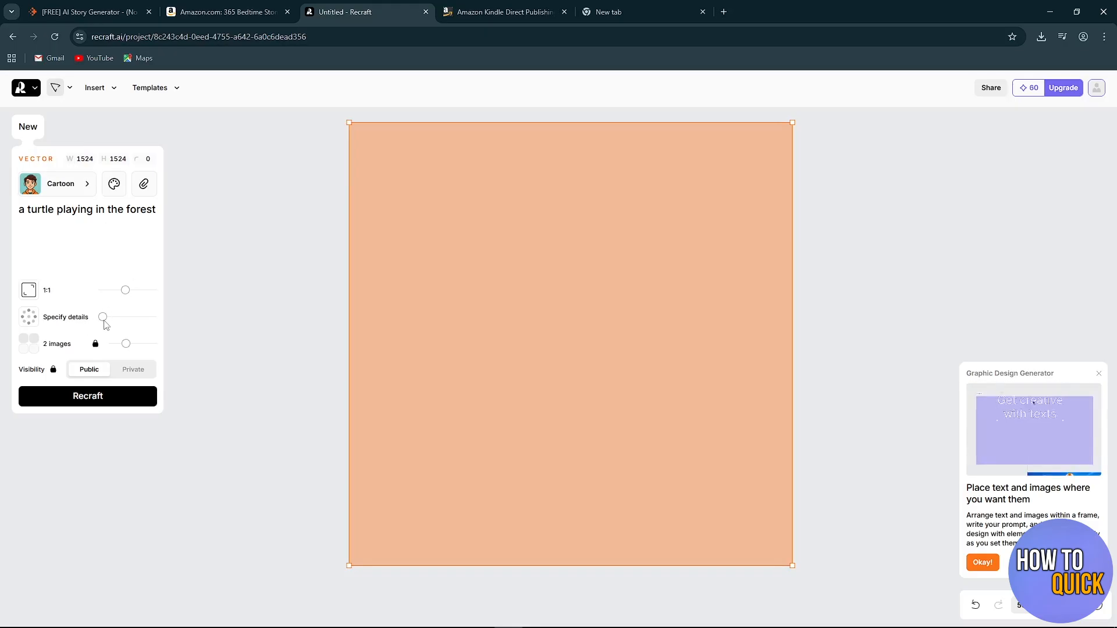
Set the level of detail to Medium and generate the turtle images.
left_click_drag(105, 320, 154, 317)
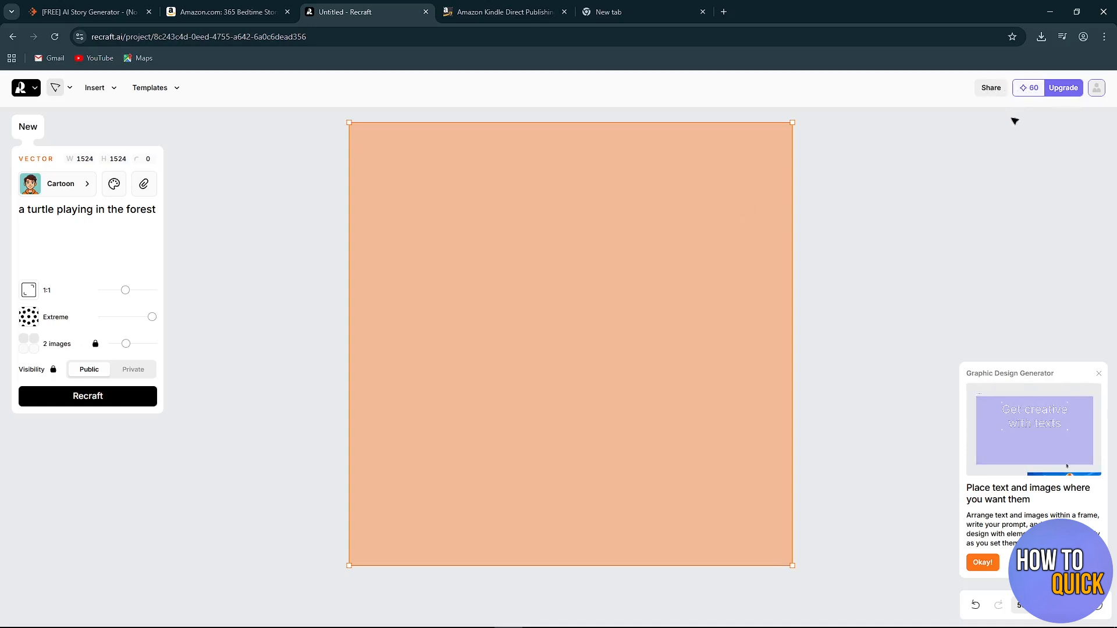
mouse_move(154, 320)
left_mouse_down()
mouse_move(123, 321)
mouse_move(133, 321)
left_mouse_up()
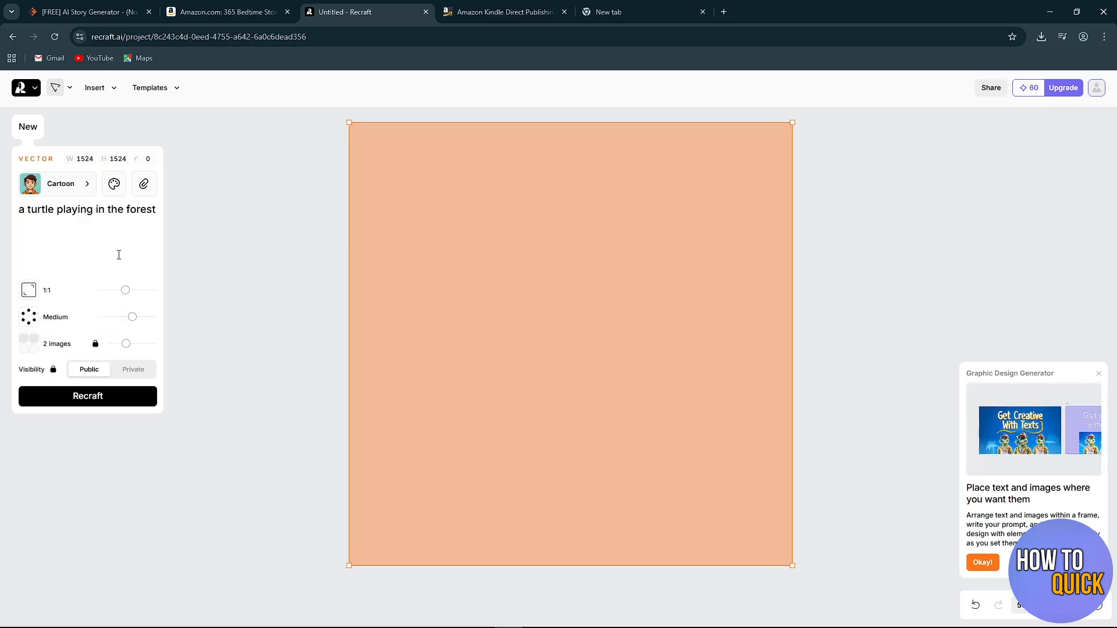
left_click(86, 402)
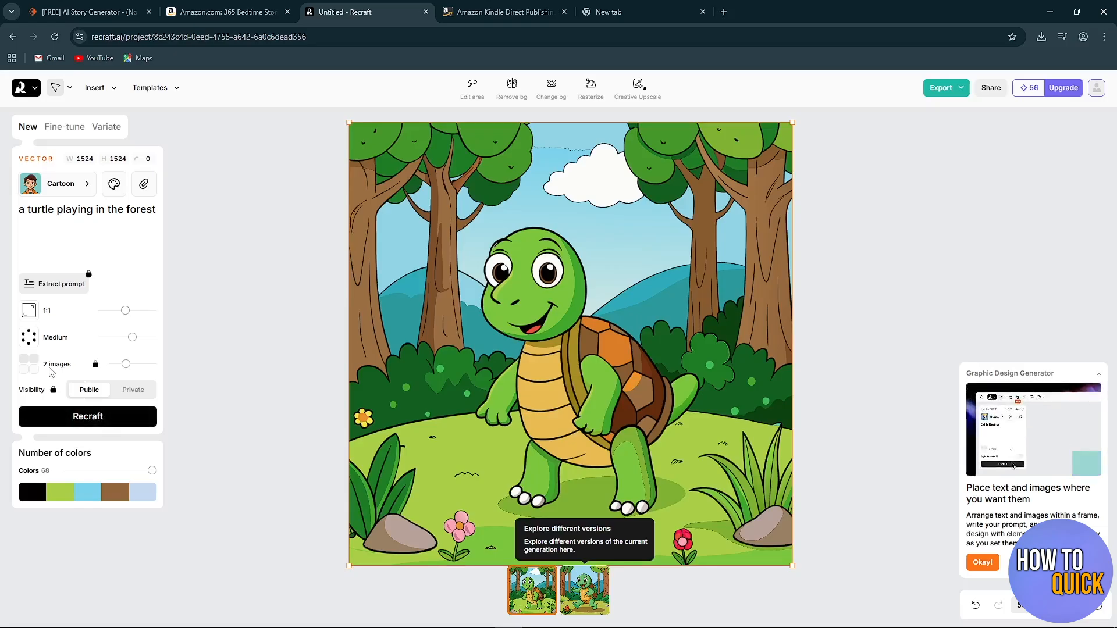
Compare the two generated versions of the turtle illustration.
left_click(584, 592)
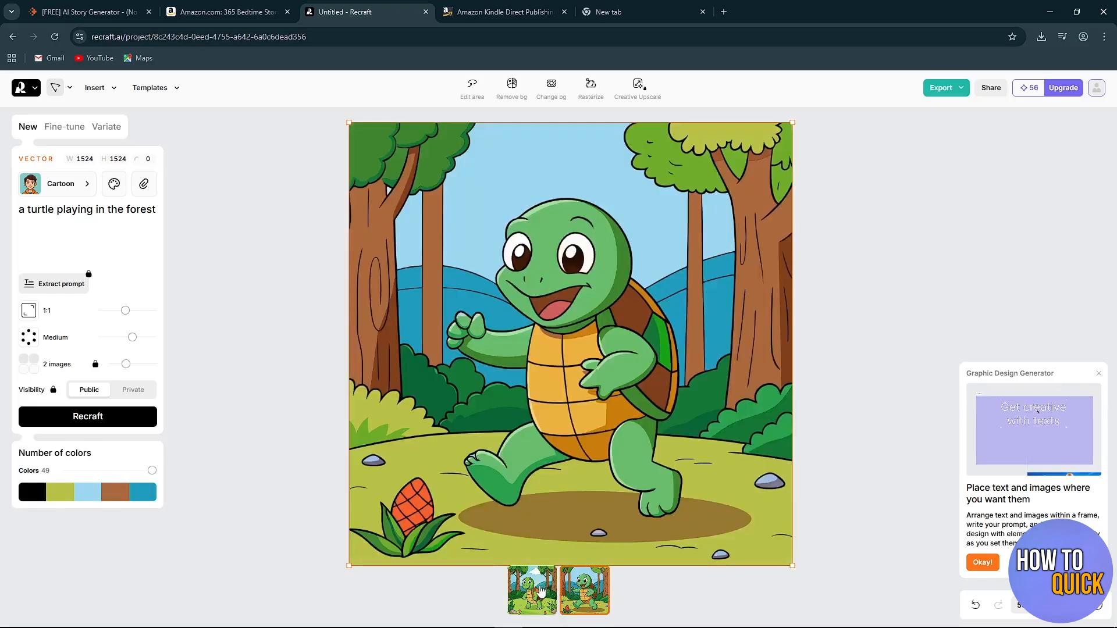
left_click(546, 594)
left_click(562, 596)
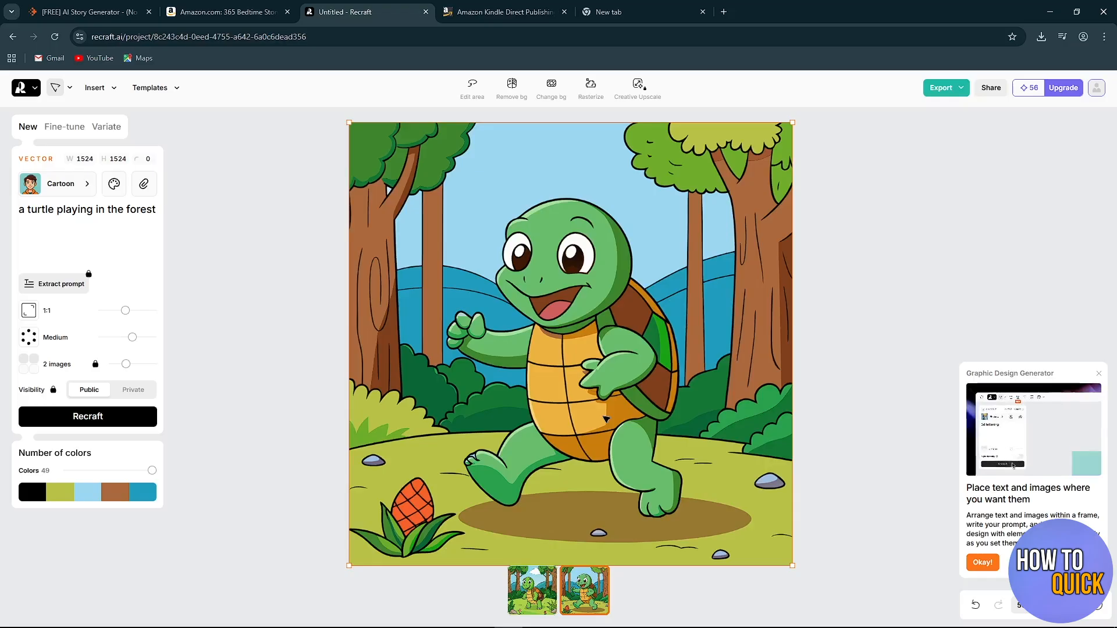
Generate another pair of images from the same prompt and choose the version with the turtle walking among orange and blue rocks.
left_click(89, 418)
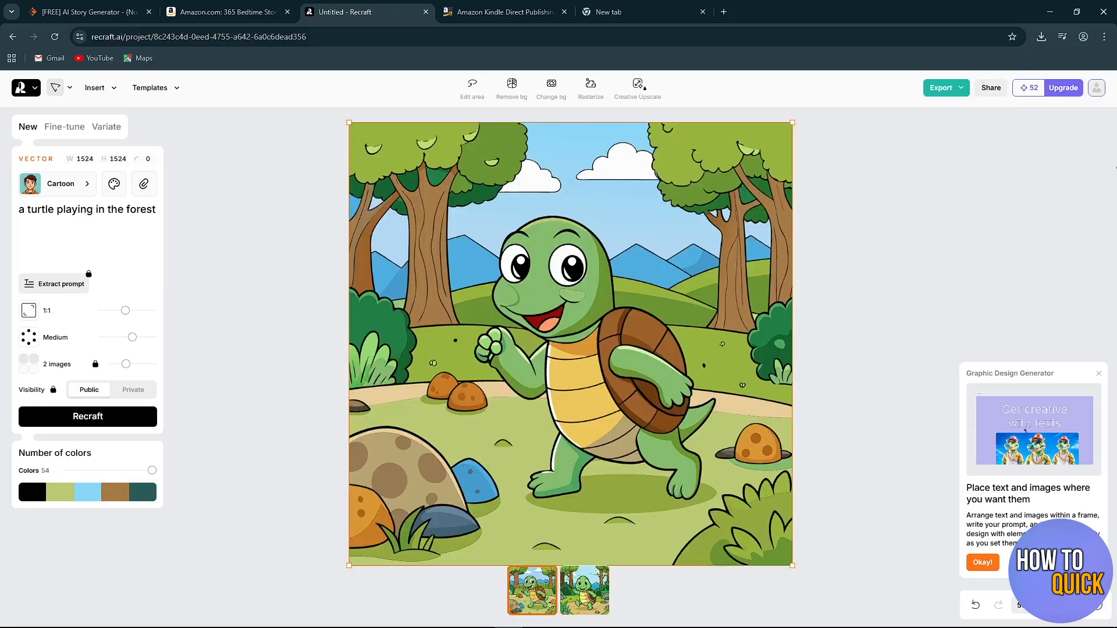
left_click(582, 600)
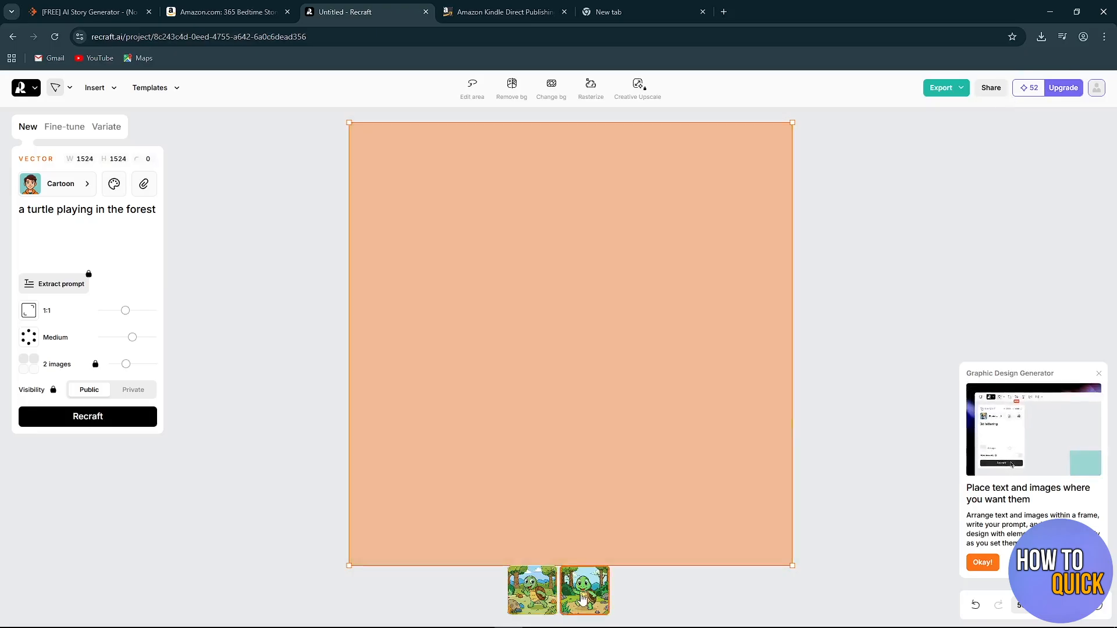
left_click(535, 595)
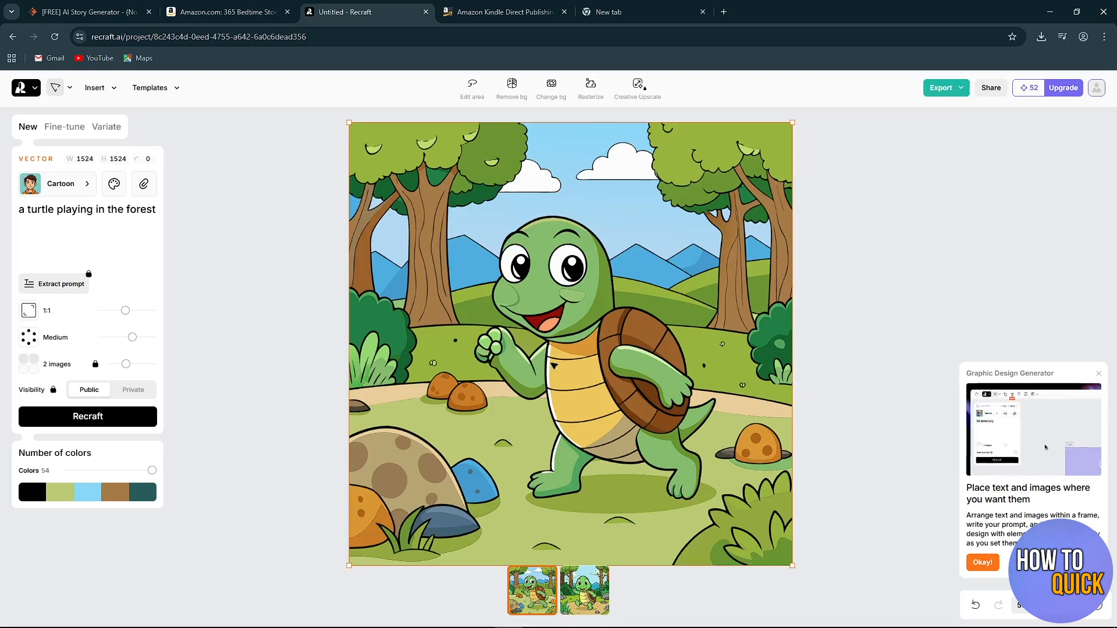
Export the chosen turtle illustration as a PDF at 1524 × 1524.
left_click(939, 90)
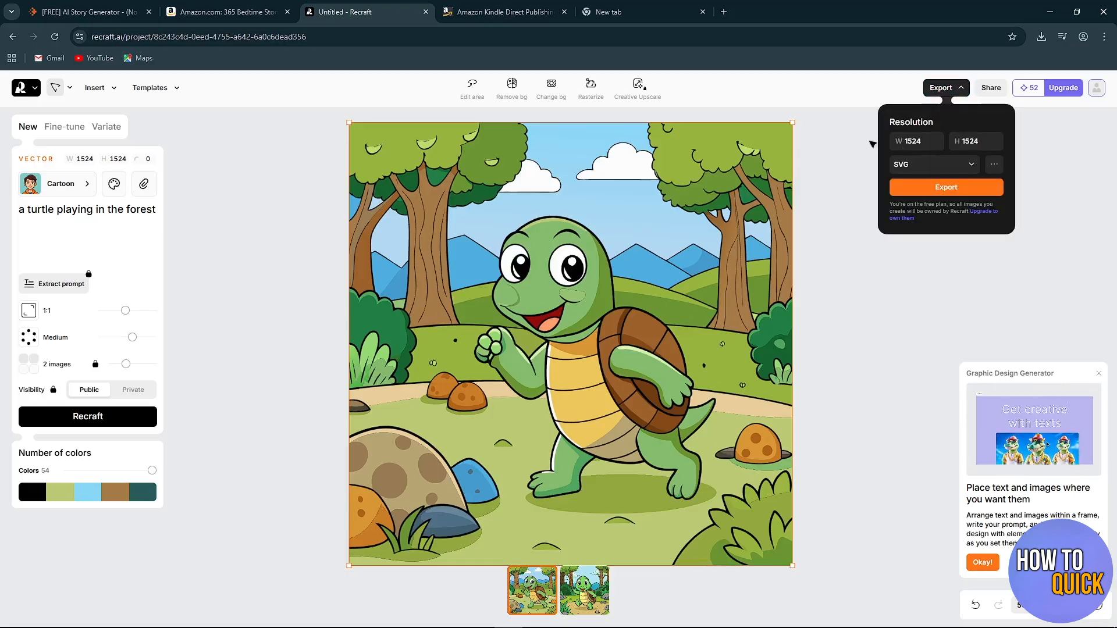
left_click(976, 166)
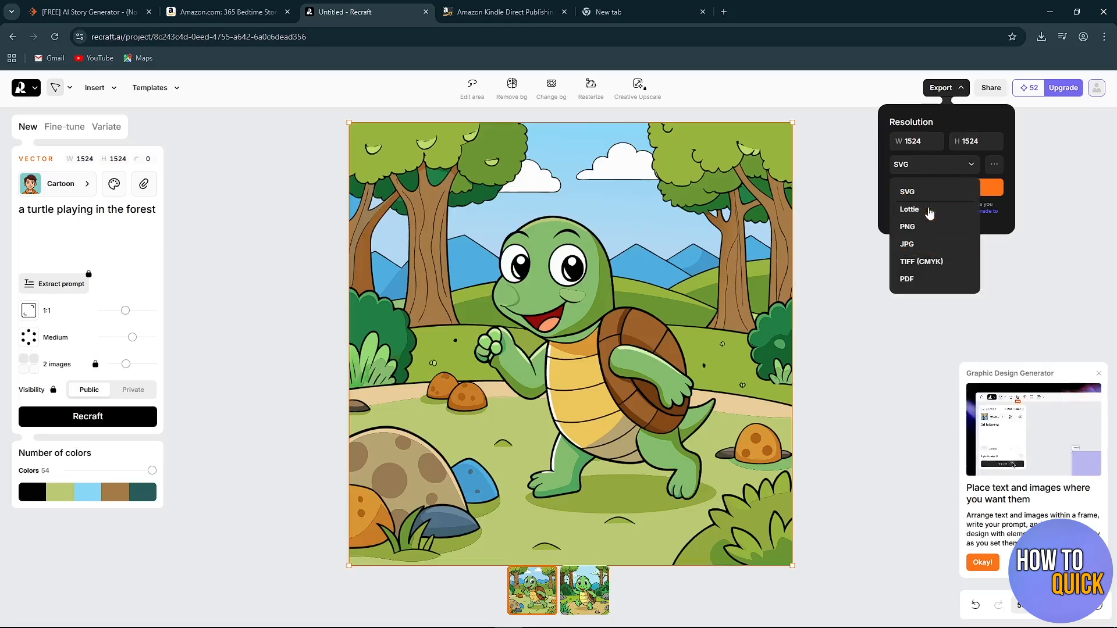
left_click(930, 281)
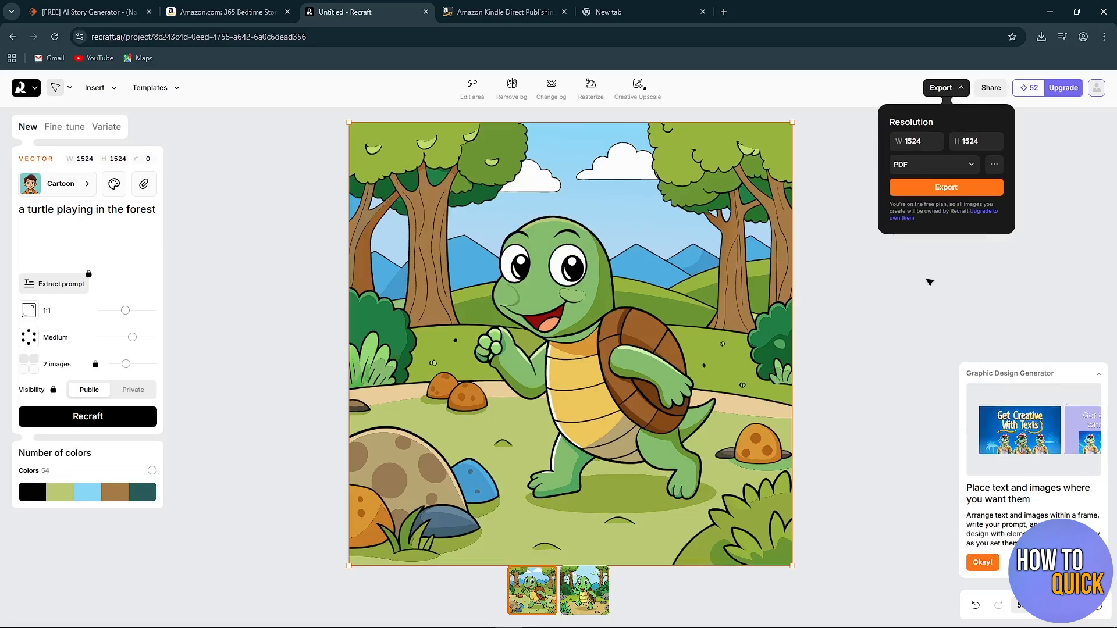
left_click(950, 188)
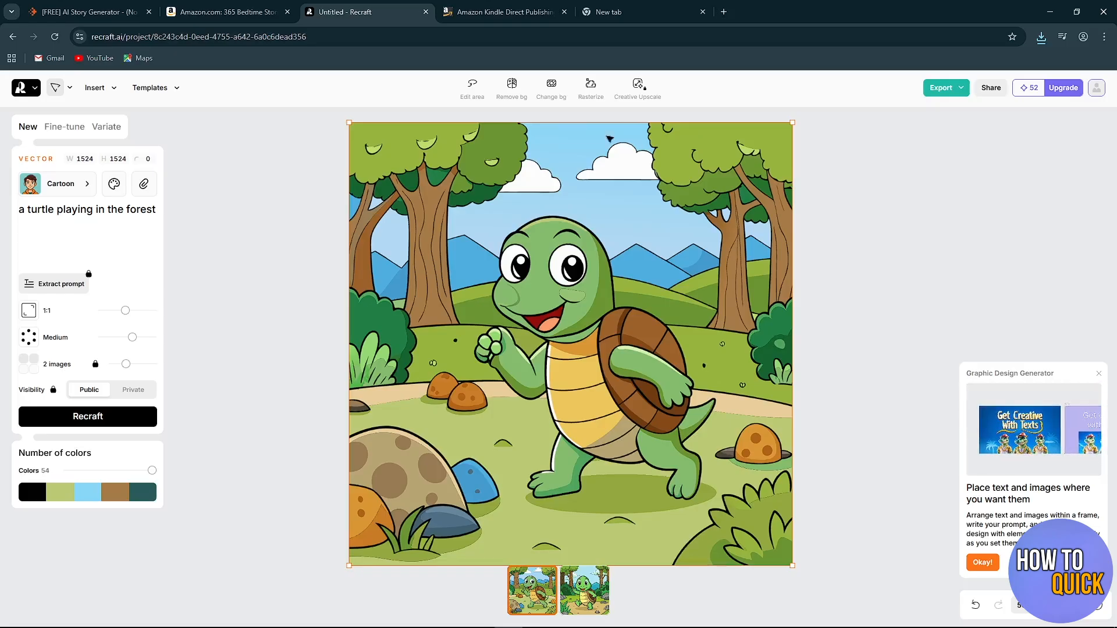
Switch to Amazon Kindle Direct Publishing and start creating a new title from the Bookshelf.
left_click(495, 11)
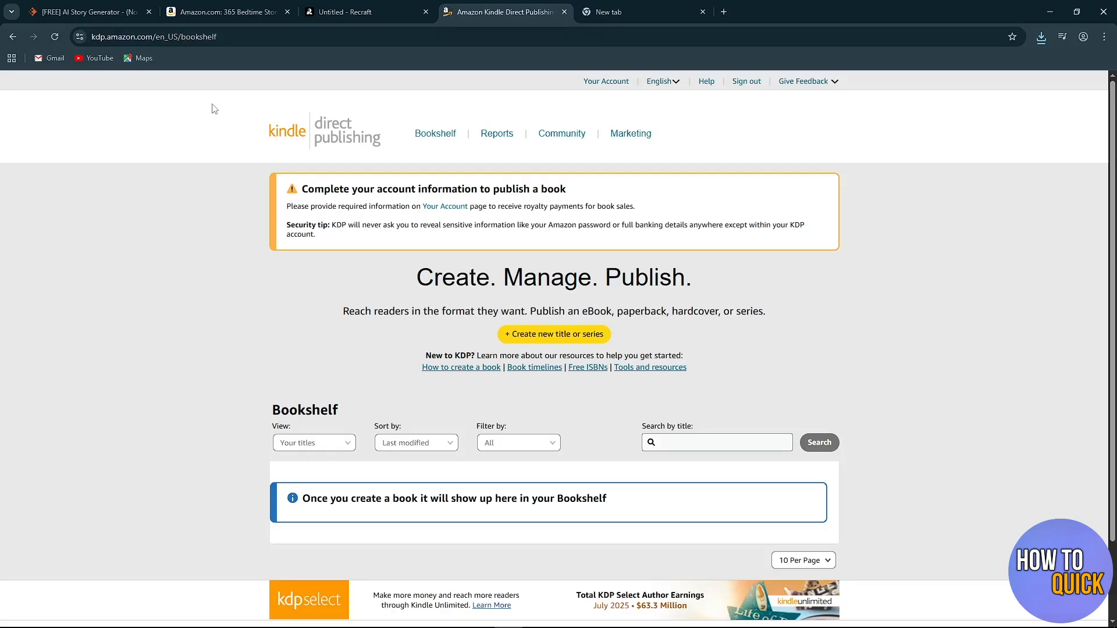
scroll(573, 187, "down", 2)
scroll(556, 181, "up", 2)
left_click_drag(90, 37, 167, 149)
left_click(194, 209)
left_click(577, 345)
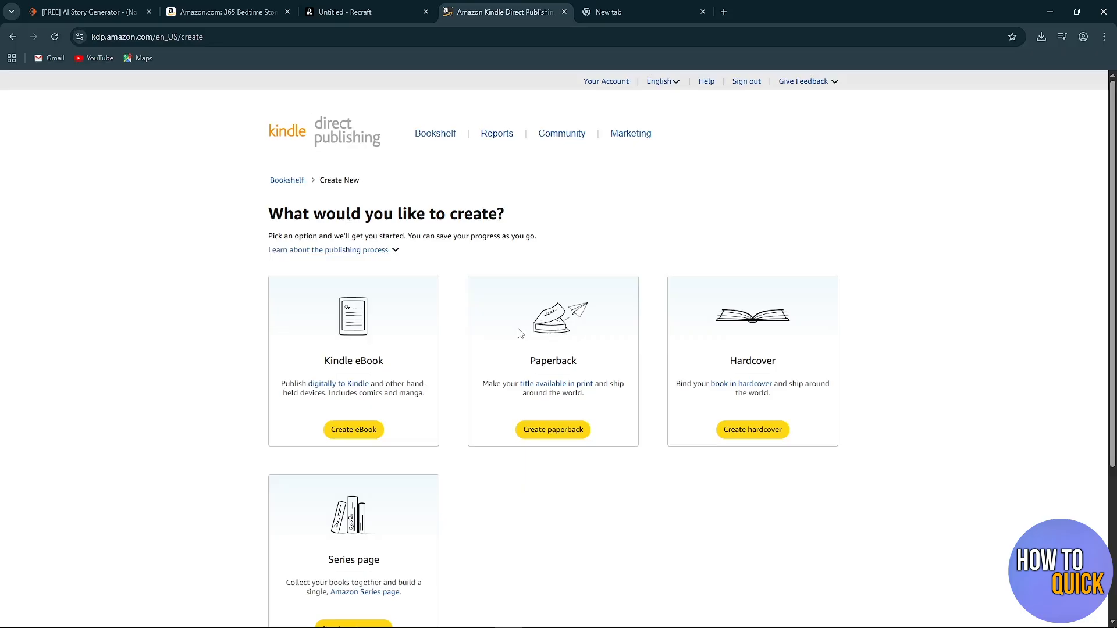
Review the available publishing formats and create a Kindle eBook.
left_click_drag(313, 214, 575, 211)
left_click(576, 212)
scroll(371, 373, "down", 1)
scroll(371, 373, "down", 2)
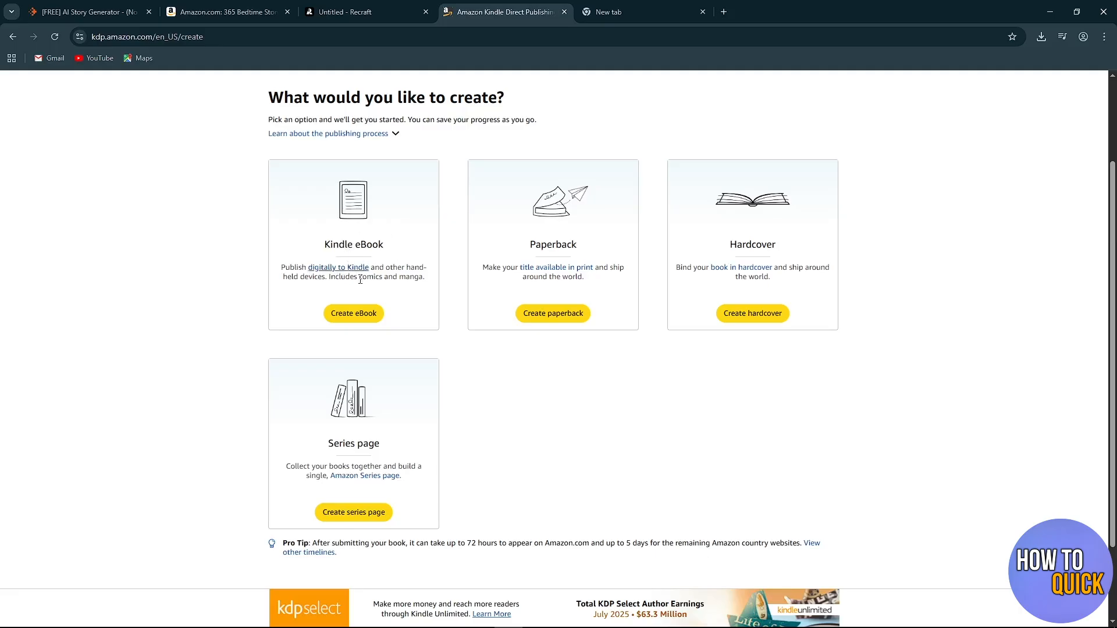
left_click(343, 318)
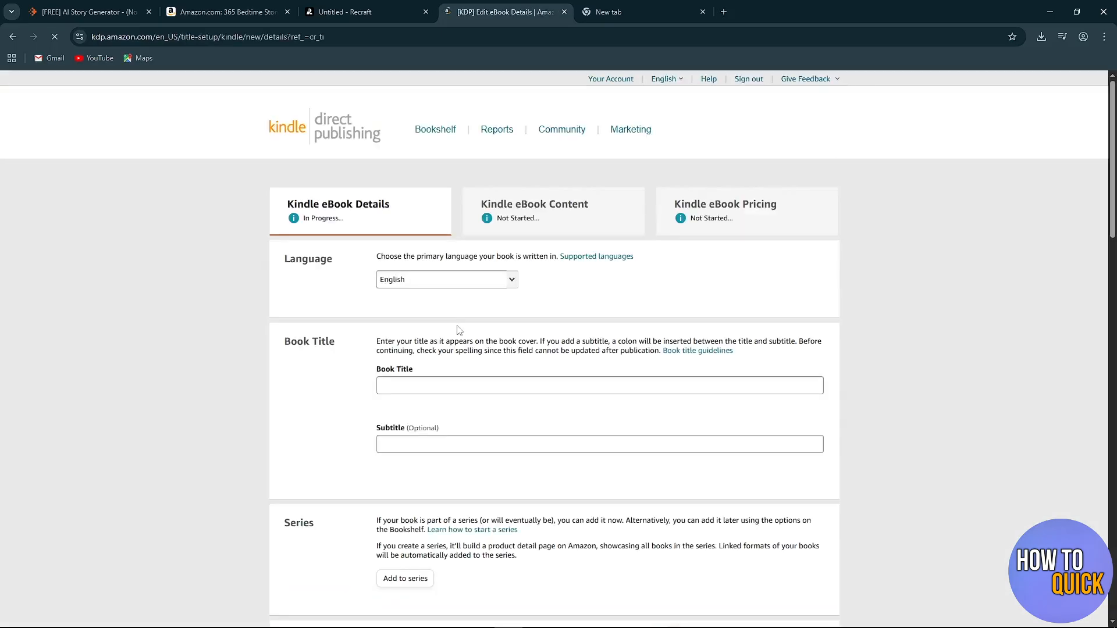
Look over the sections of the eBook details form and read the primary language instruction.
scroll(459, 330, "down", 10)
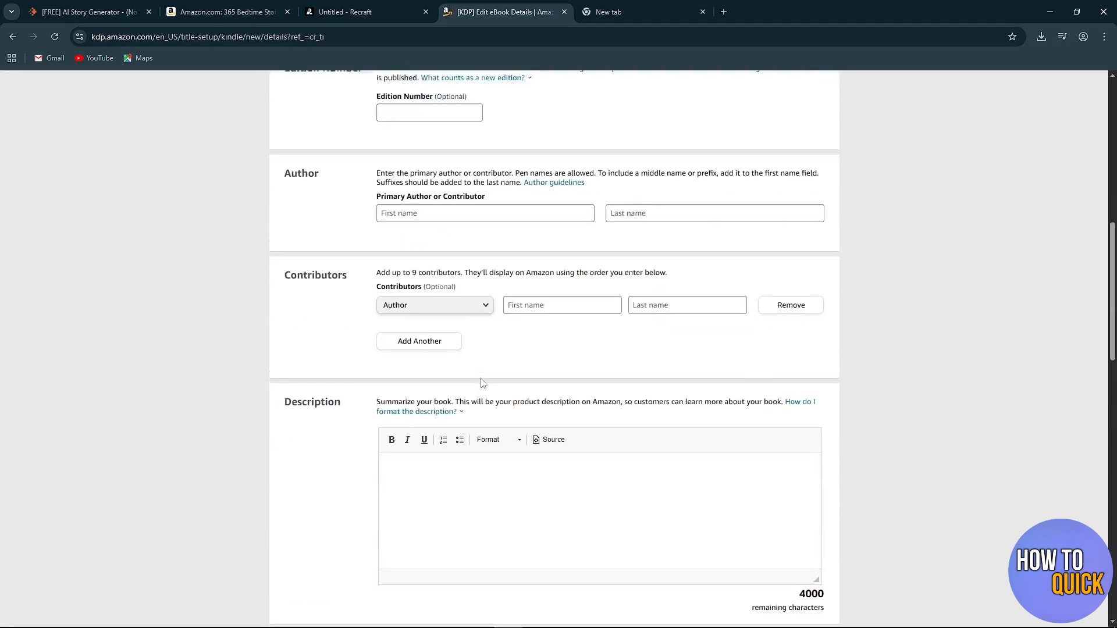
scroll(482, 382, "up", 9)
scroll(482, 382, "up", 1)
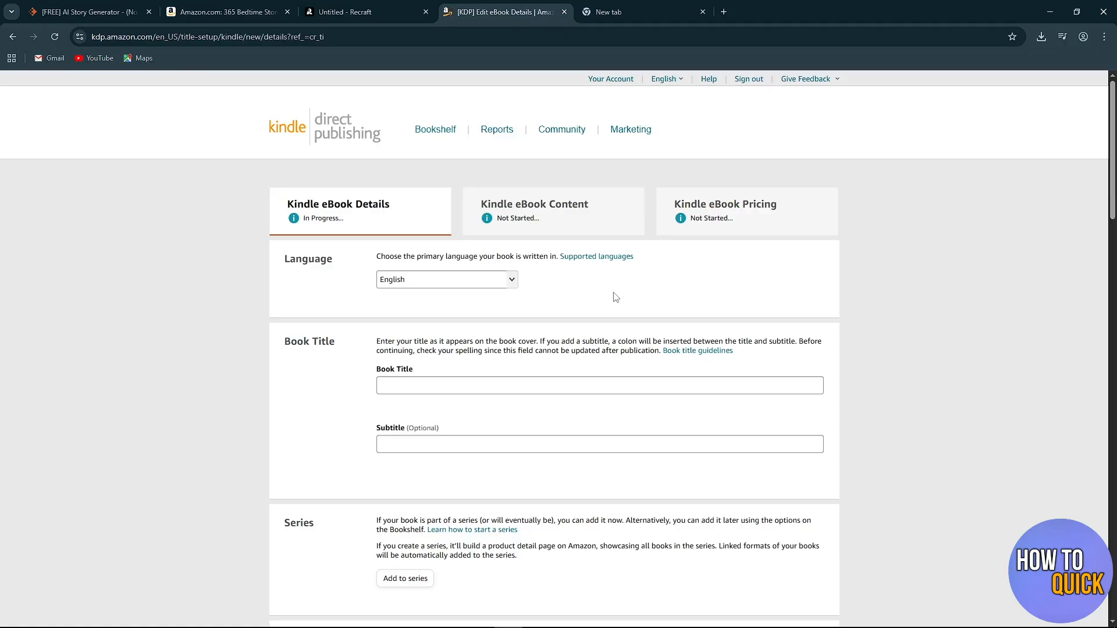
left_click_drag(416, 257, 560, 257)
left_click(573, 280)
Check the language on the Amazon listing of the bedtime stories book against the language setting in the KDP eBook form.
left_click(224, 11)
scroll(411, 402, "up", 15)
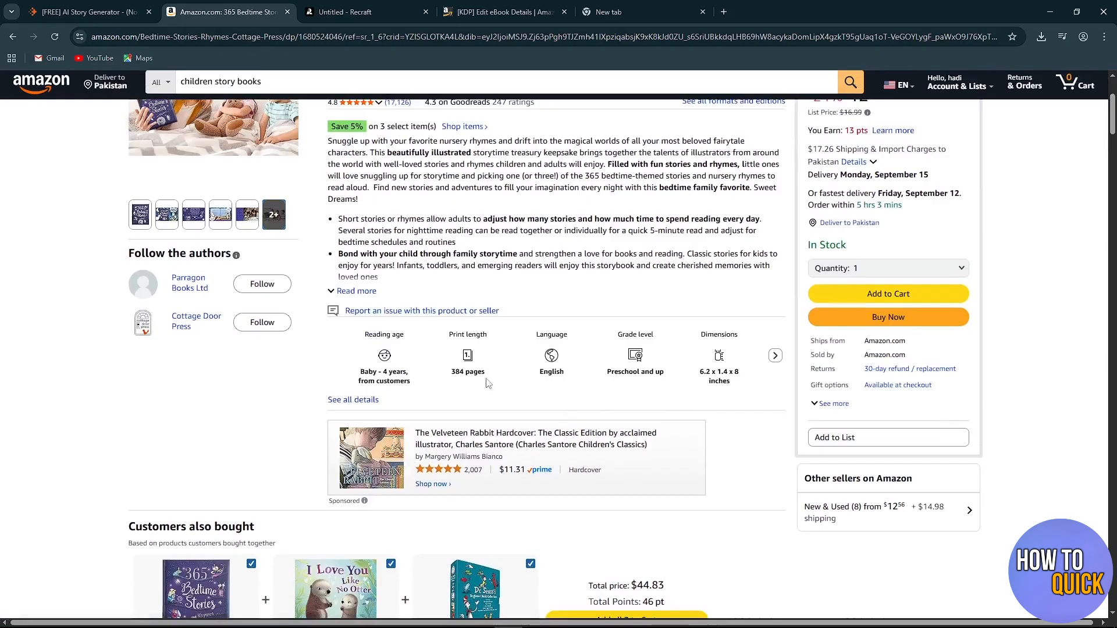
left_click_drag(535, 332, 580, 370)
left_click(585, 390)
left_click(504, 12)
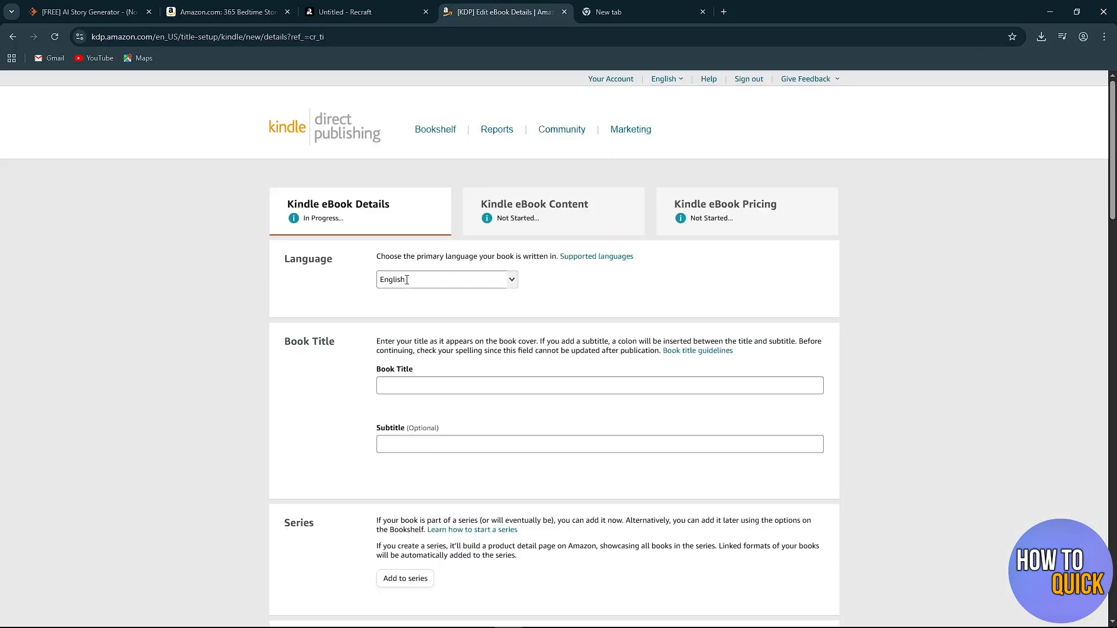
left_click_drag(409, 280, 345, 284)
left_click(346, 284)
Enter "toby the tapping turtlee" as the book title.
scroll(346, 284, "down", 1)
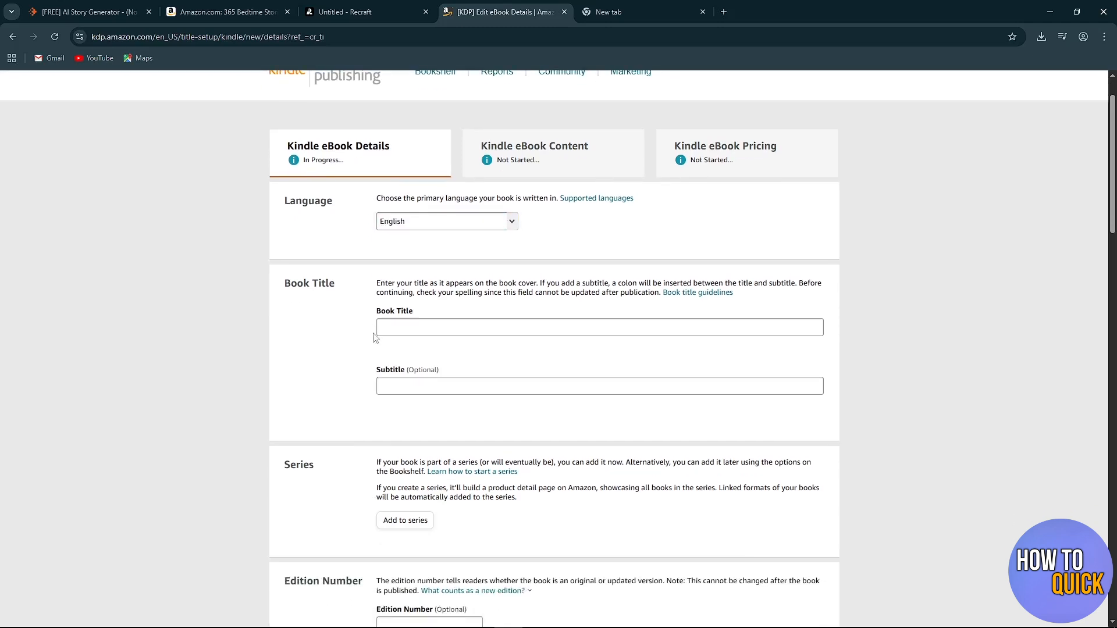
left_click_drag(290, 285, 340, 300)
left_click(339, 301)
left_click(426, 330)
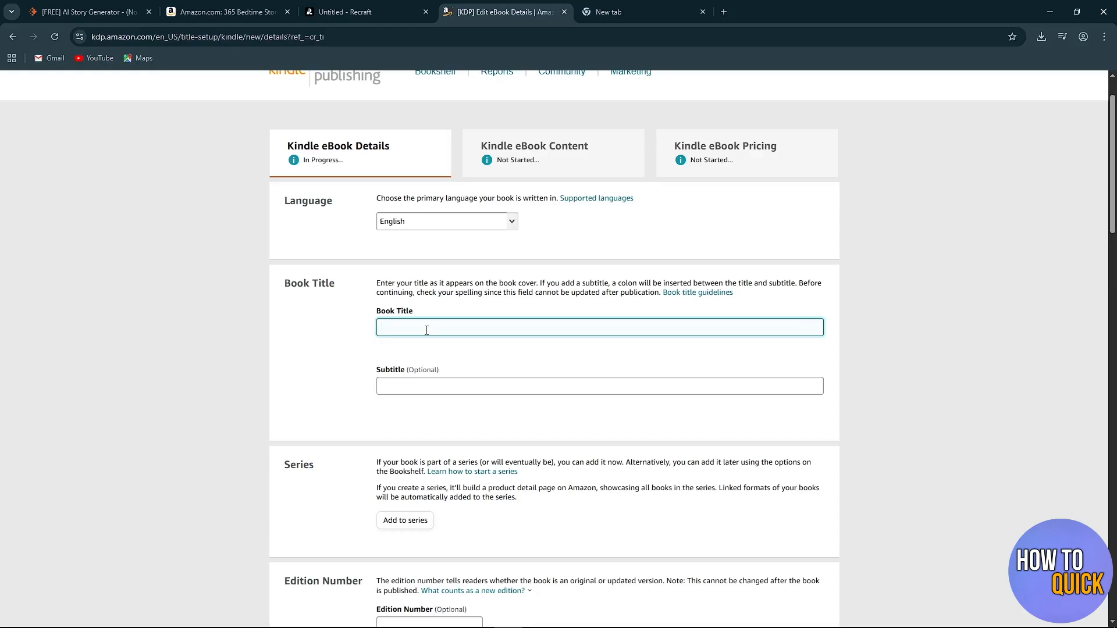
type("toby the tapping turtlee")
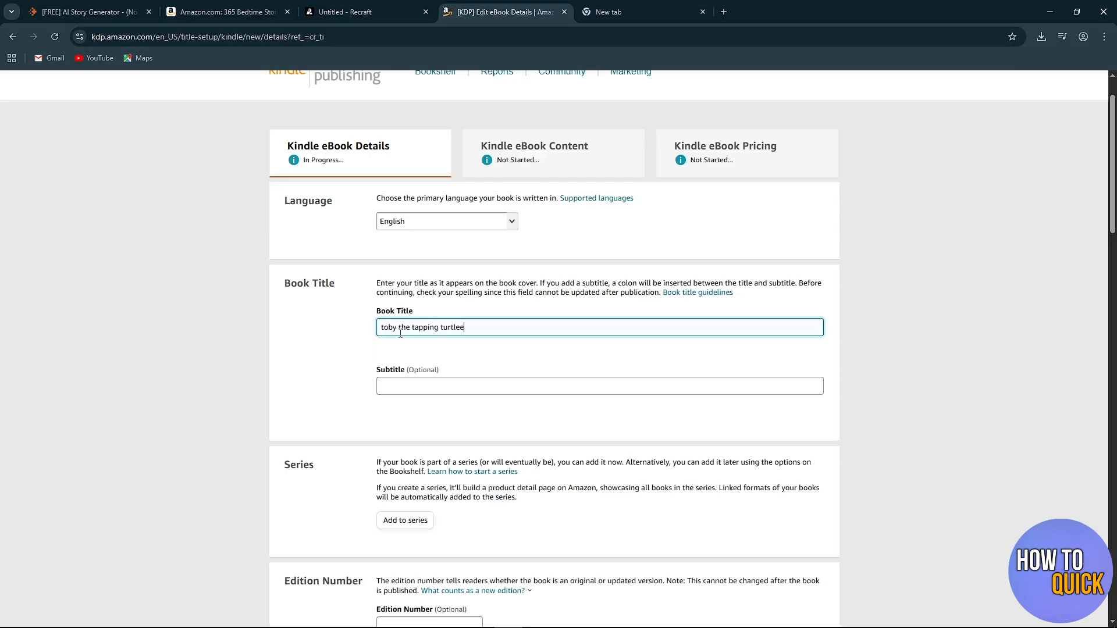
scroll(491, 317, "down", 1)
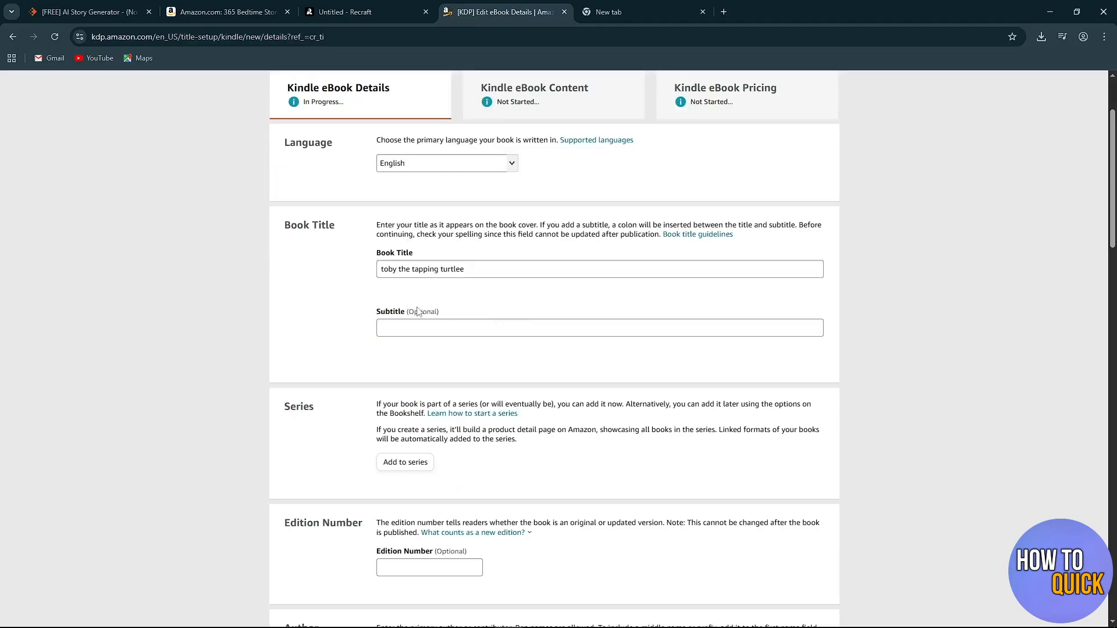
Look over the optional Subtitle field and read how the Series section handles books that belong to a series.
left_click_drag(372, 313, 451, 315)
left_click(454, 310)
left_click(406, 327)
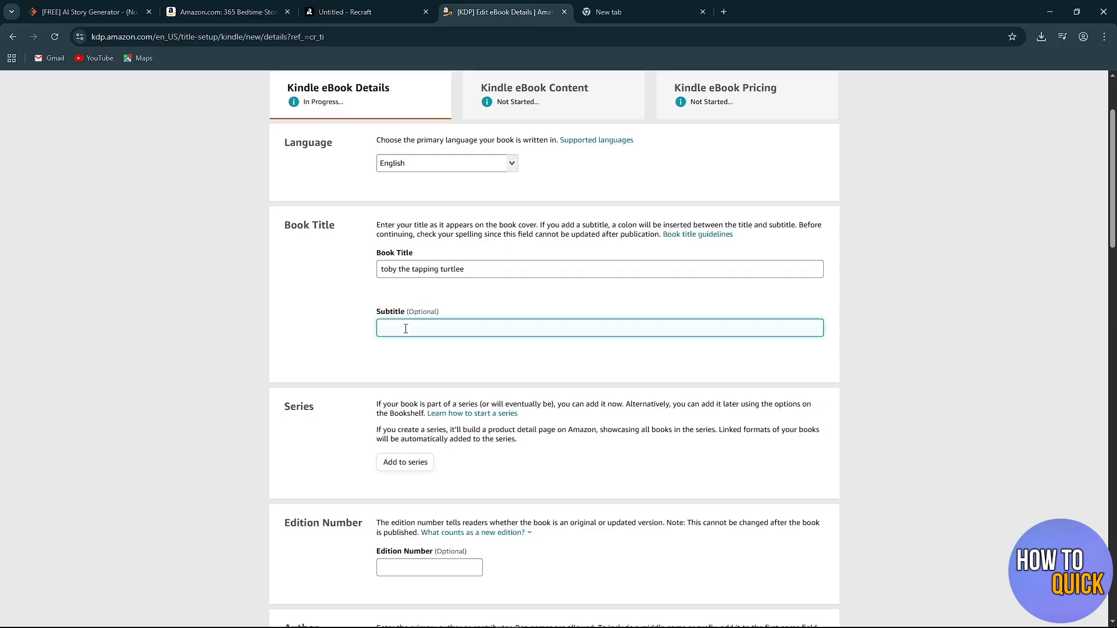
left_click_drag(406, 316, 445, 316)
left_click(452, 314)
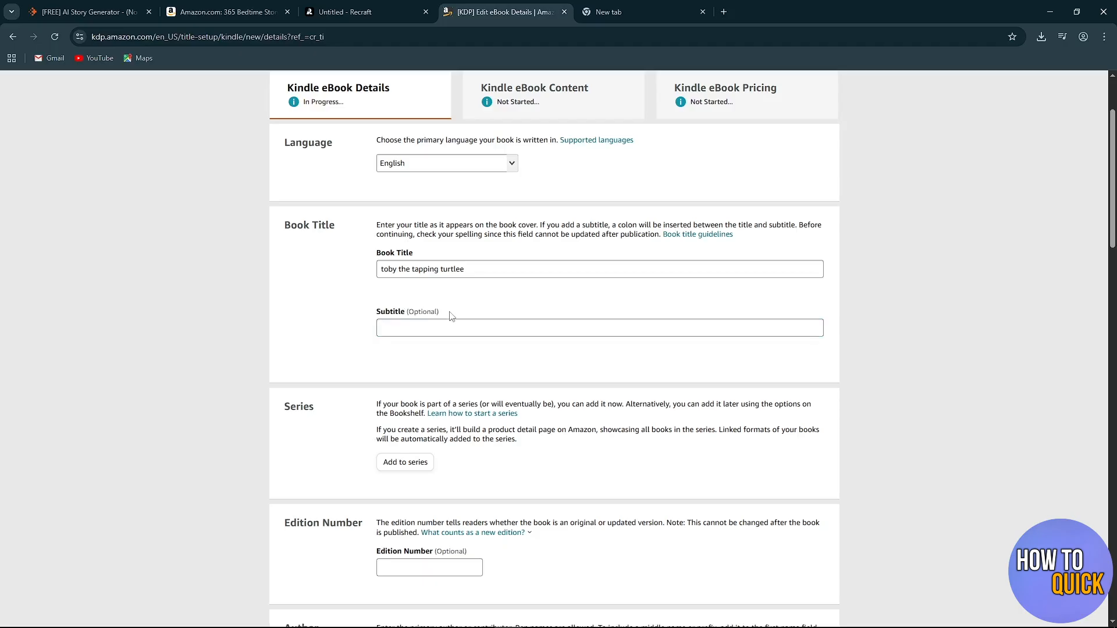
scroll(416, 335, "down", 1)
scroll(416, 334, "down", 1)
left_click_drag(320, 297, 273, 297)
left_click(326, 333)
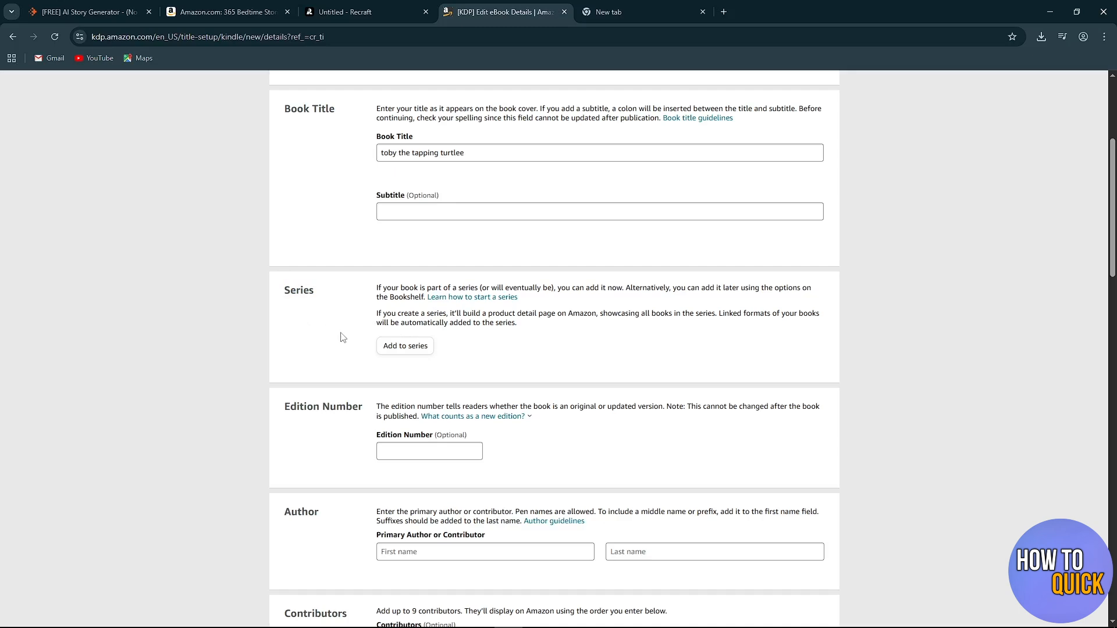
left_click_drag(442, 287, 813, 290)
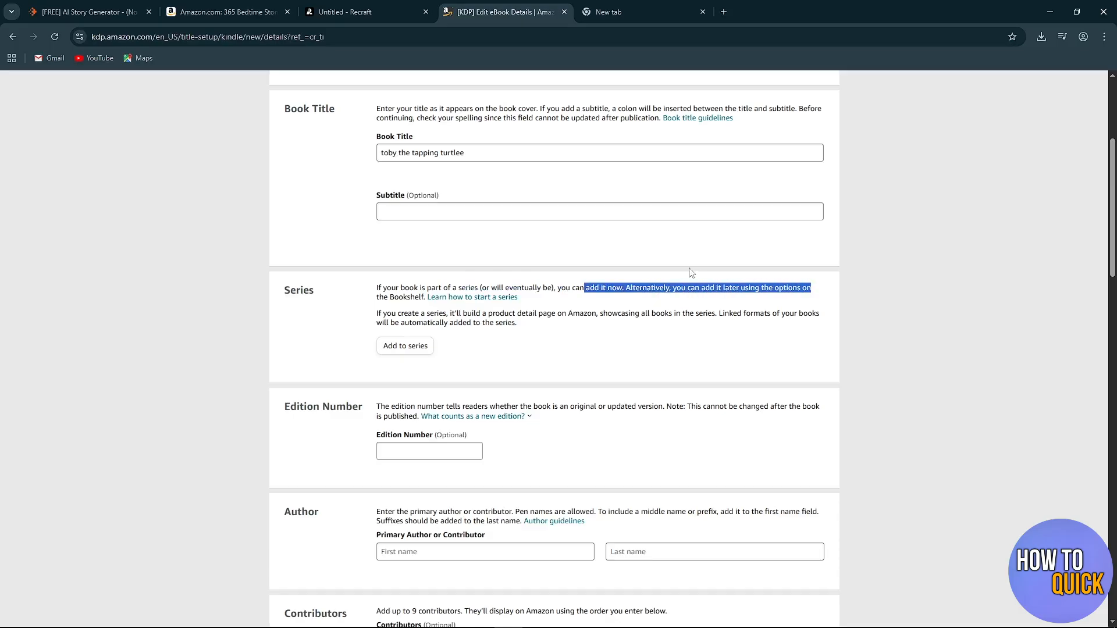
left_click(643, 269)
left_click_drag(383, 293, 431, 297)
left_click(302, 328)
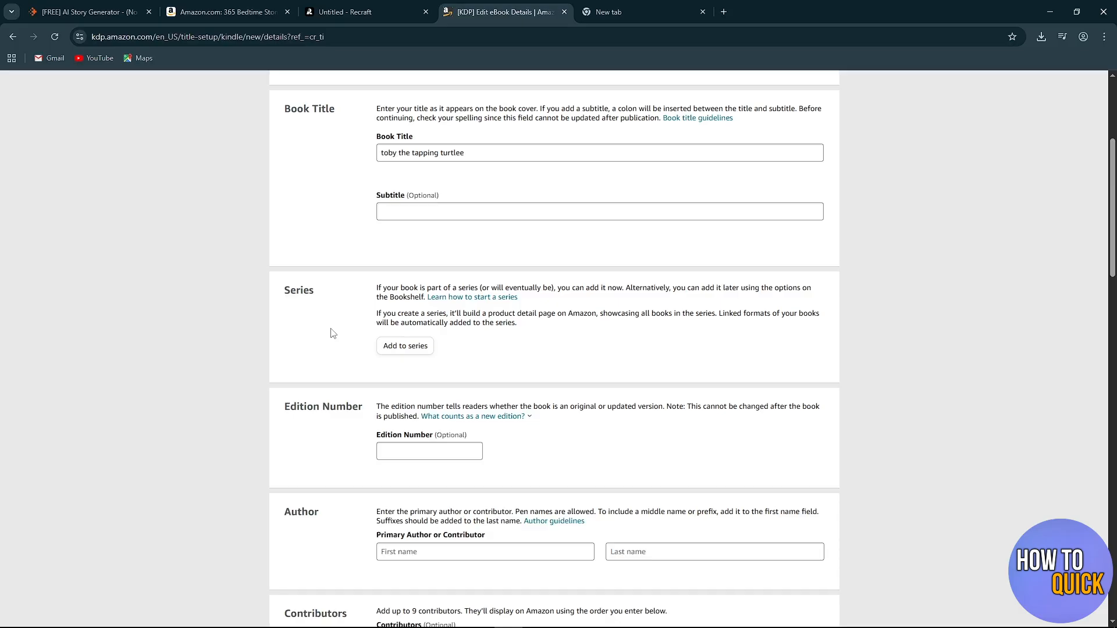
Look over the Edition Number section and its optional field in the eBook details form.
scroll(333, 333, "down", 2)
left_click_drag(283, 291, 359, 291)
left_click(353, 316)
scroll(348, 311, "down", 1)
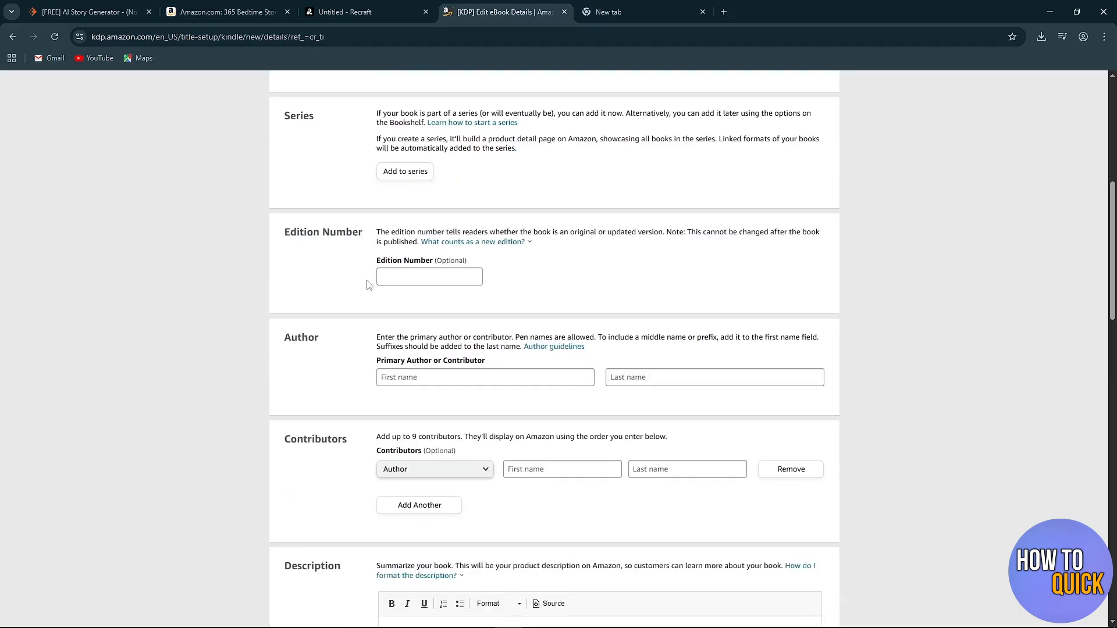
left_click_drag(375, 262, 470, 258)
left_click(488, 263)
Enter the primary author's first name and last name in the Author section.
scroll(326, 314, "down", 1)
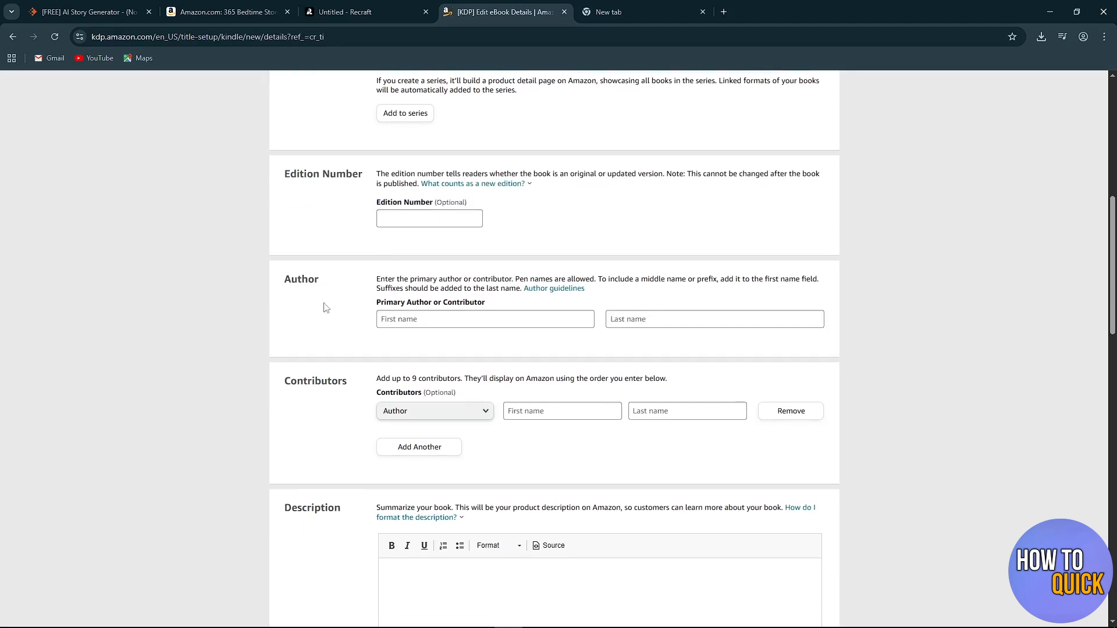
left_click(411, 318)
key("Tab")
left_click(406, 323)
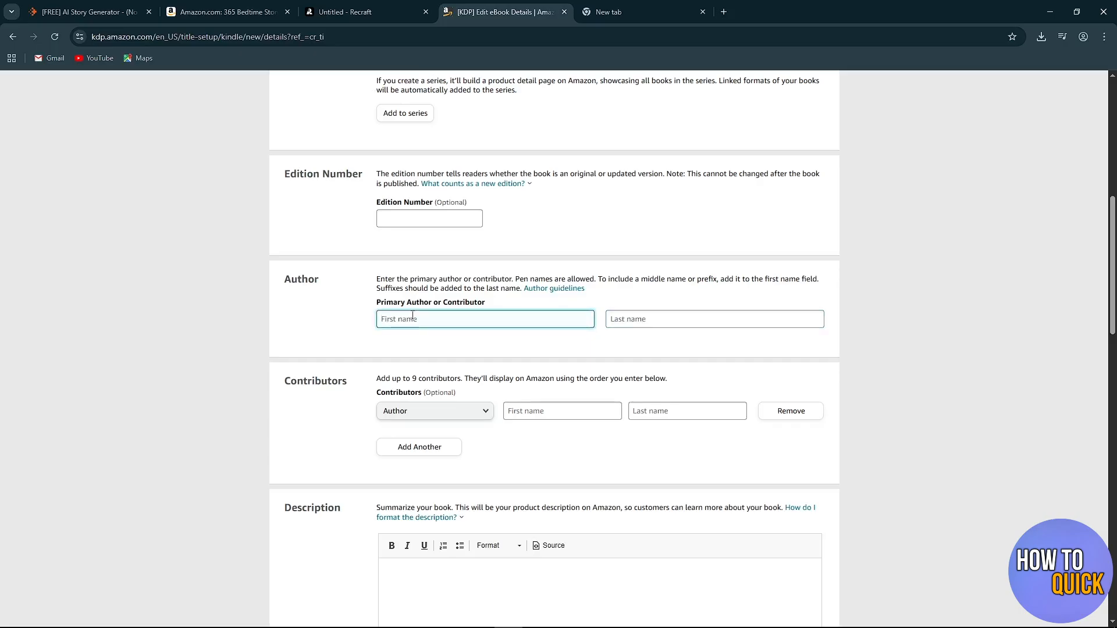
type("AB")
left_click(670, 324)
type("HADI")
left_click(674, 353)
Review the contributor roles available in the Contributors section without changing the selected role.
scroll(674, 354, "down", 2)
left_click_drag(287, 266, 348, 267)
left_click(350, 310)
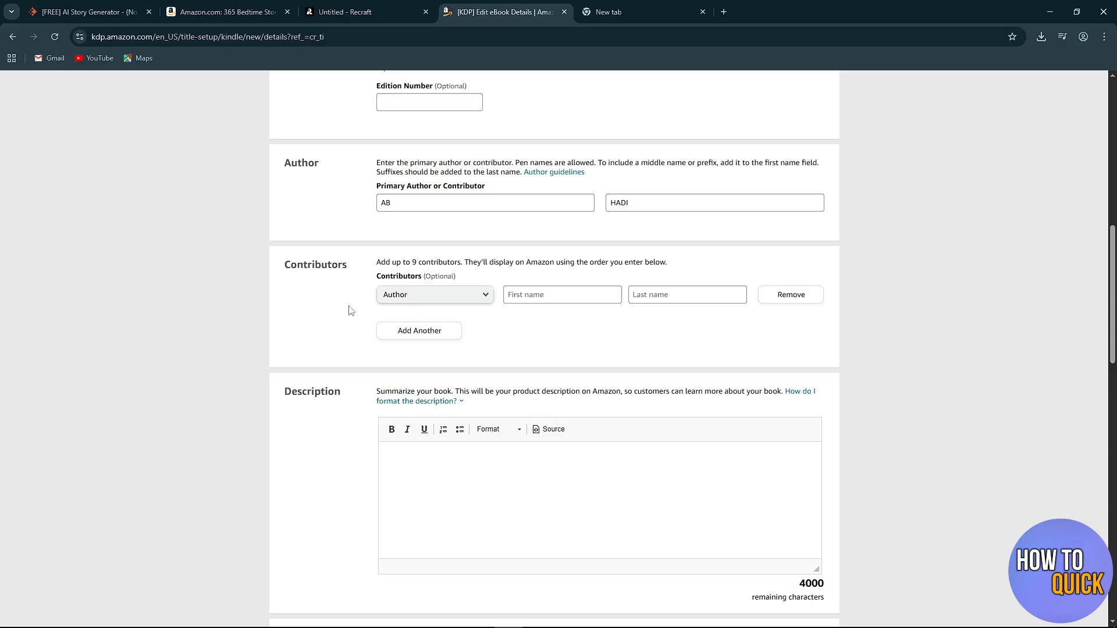
left_click(485, 296)
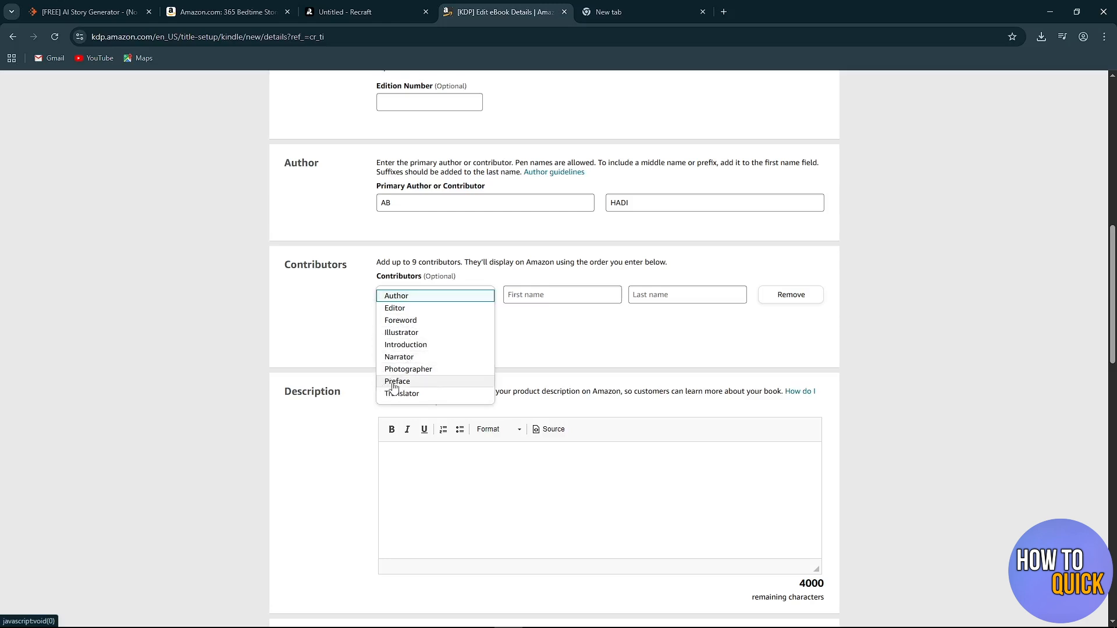
left_click(546, 338)
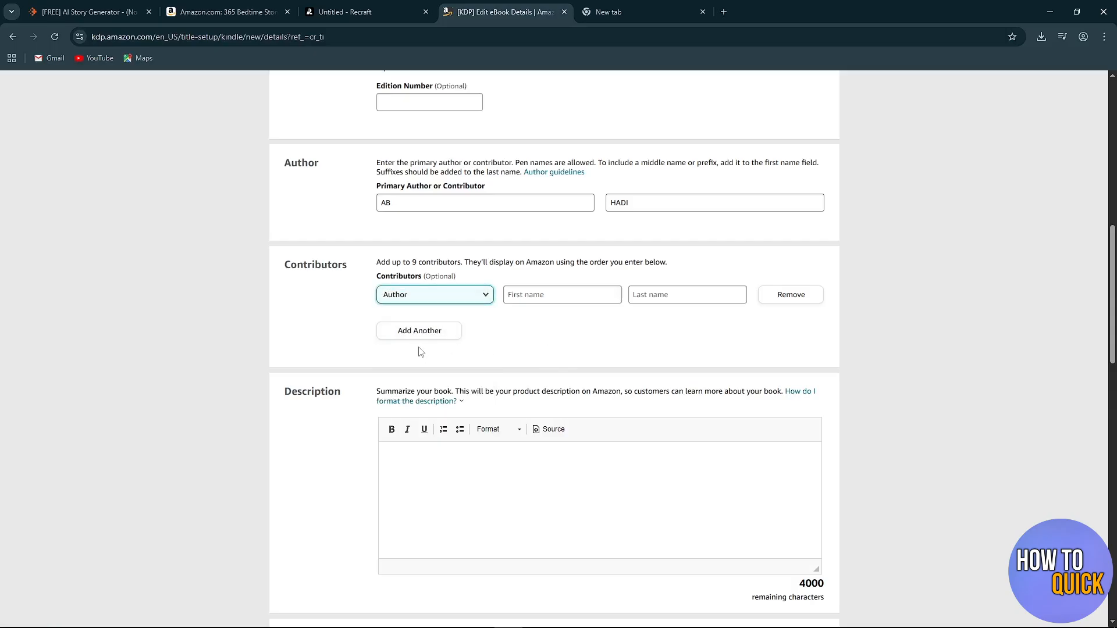
left_click(568, 346)
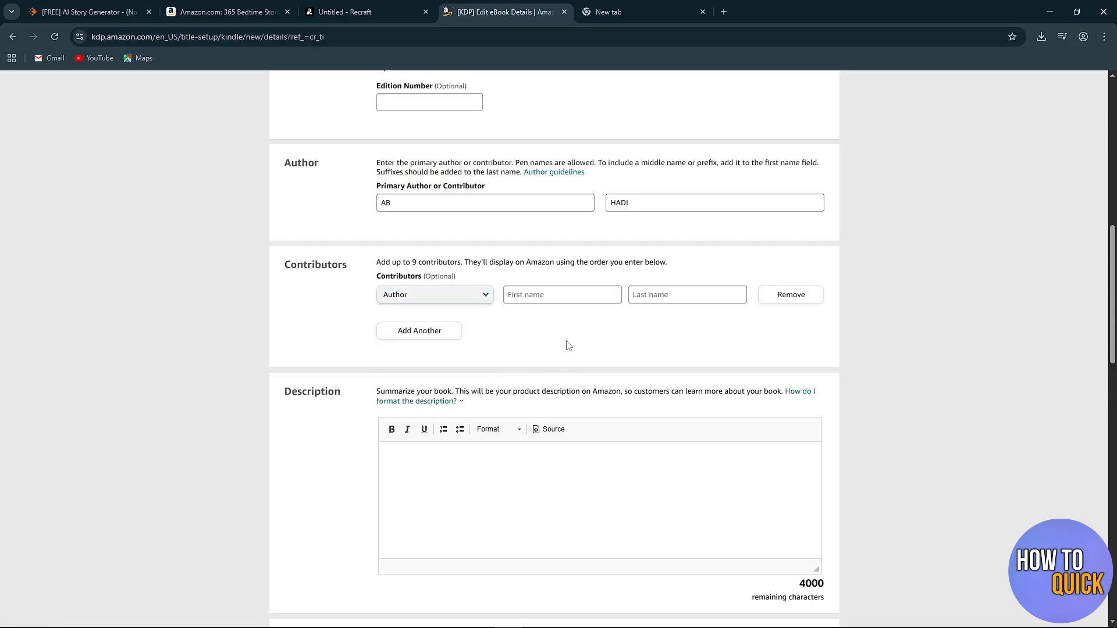
Examine the full description on the Amazon listing of the bedtime stories book as a reference for the eBook's Description section.
scroll(443, 115, "down", 3)
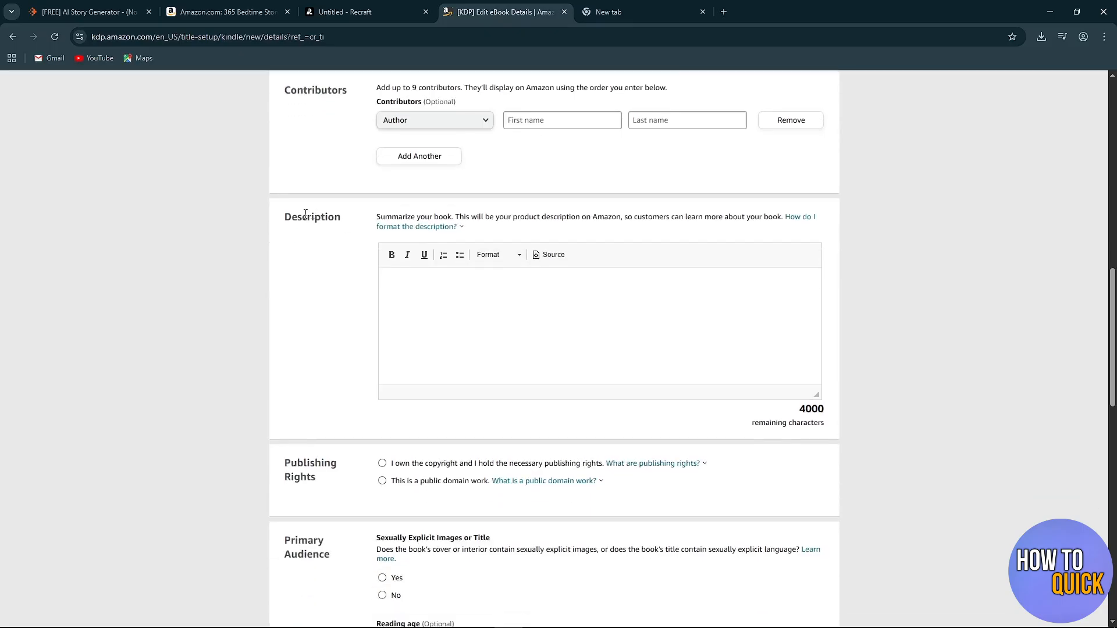
left_click_drag(285, 221, 341, 232)
left_click(349, 255)
left_click(233, 12)
scroll(469, 331, "down", 3)
scroll(407, 262, "up", 2)
scroll(349, 204, "down", 2)
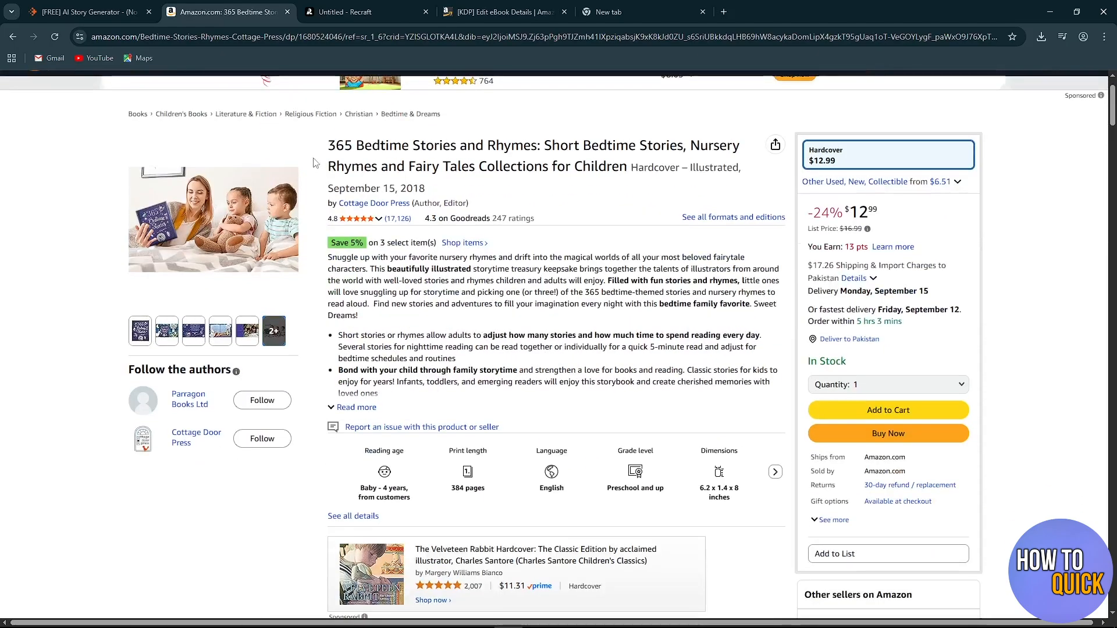
left_click_drag(327, 145, 456, 140)
left_click_drag(327, 257, 458, 401)
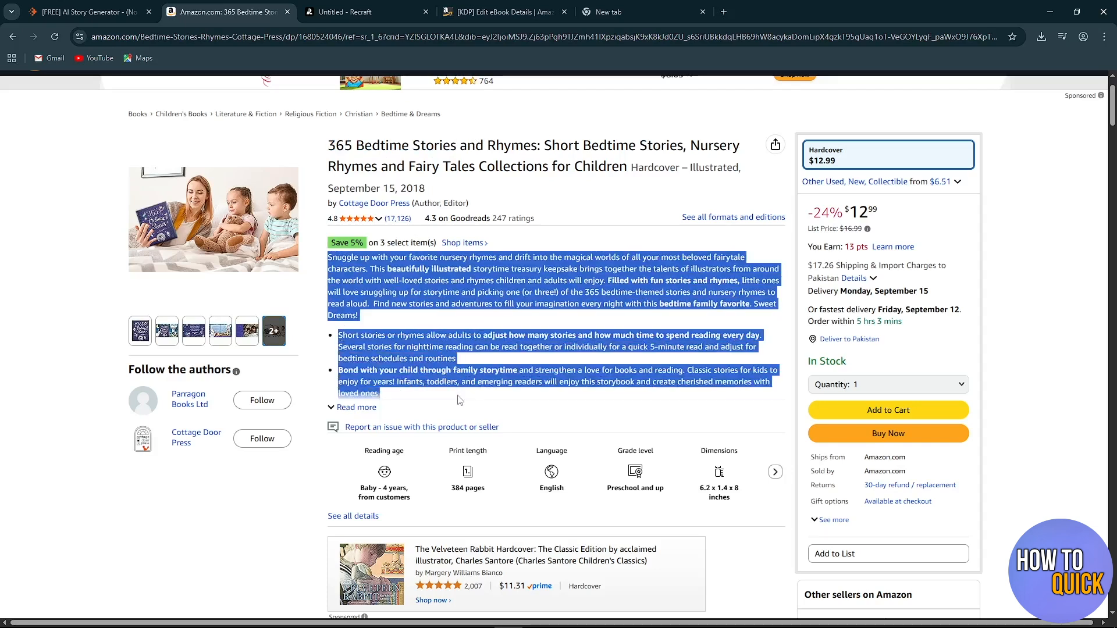
left_click(356, 407)
scroll(360, 239, "down", 1)
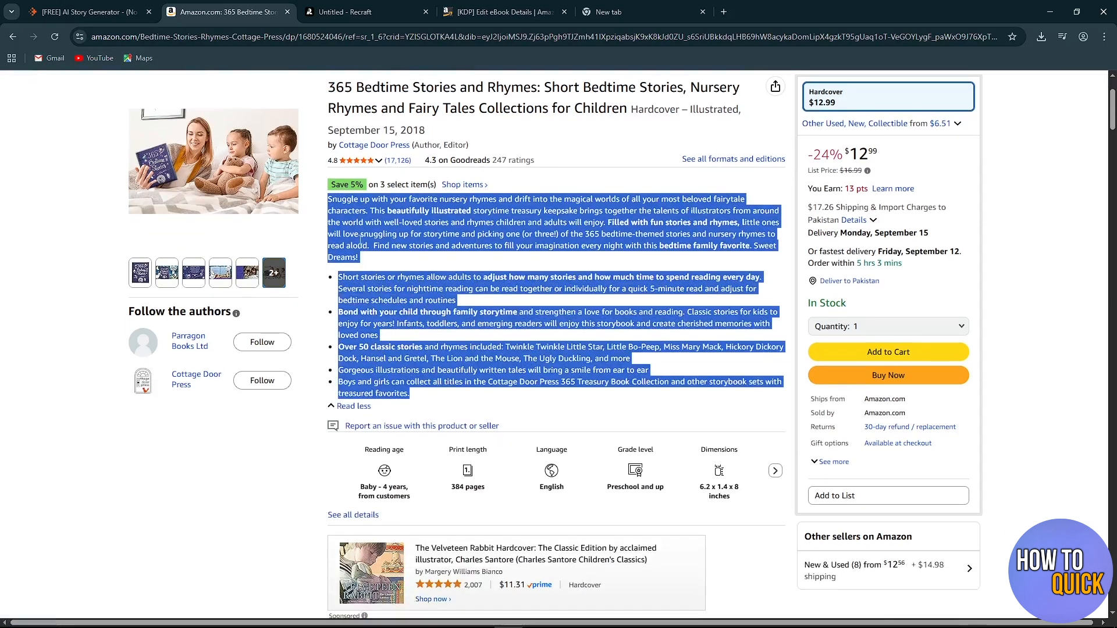
left_click(482, 403)
scroll(481, 402, "up", 3)
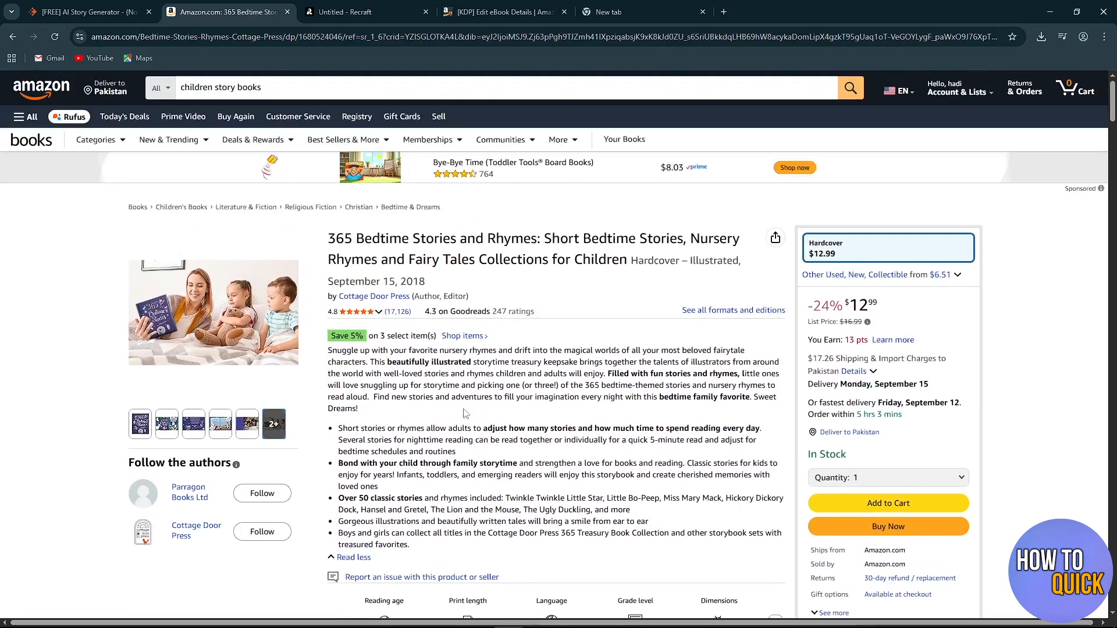
Return to the KDP eBook details form and enter "TEST DESCRIPTION" as the book description.
left_click(500, 12)
scroll(345, 212, "down", 1)
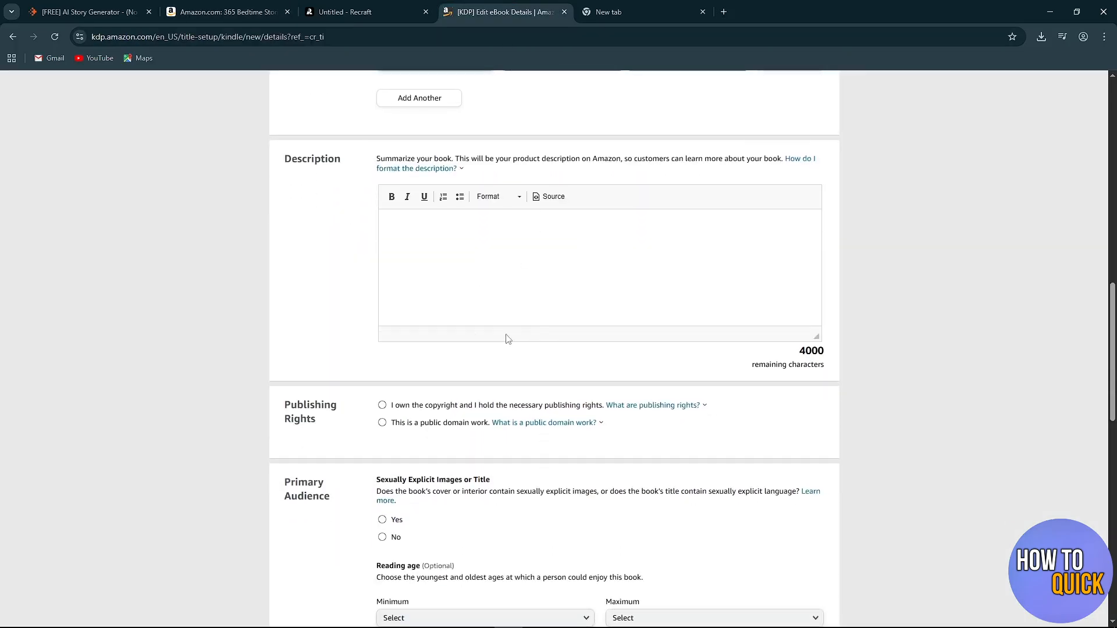
type("TEST DESCRIPTION")
Declare under Publishing Rights that you own the copyright and hold the necessary publishing rights.
scroll(435, 303, "down", 1)
left_click_drag(283, 351, 342, 369)
left_click(342, 369)
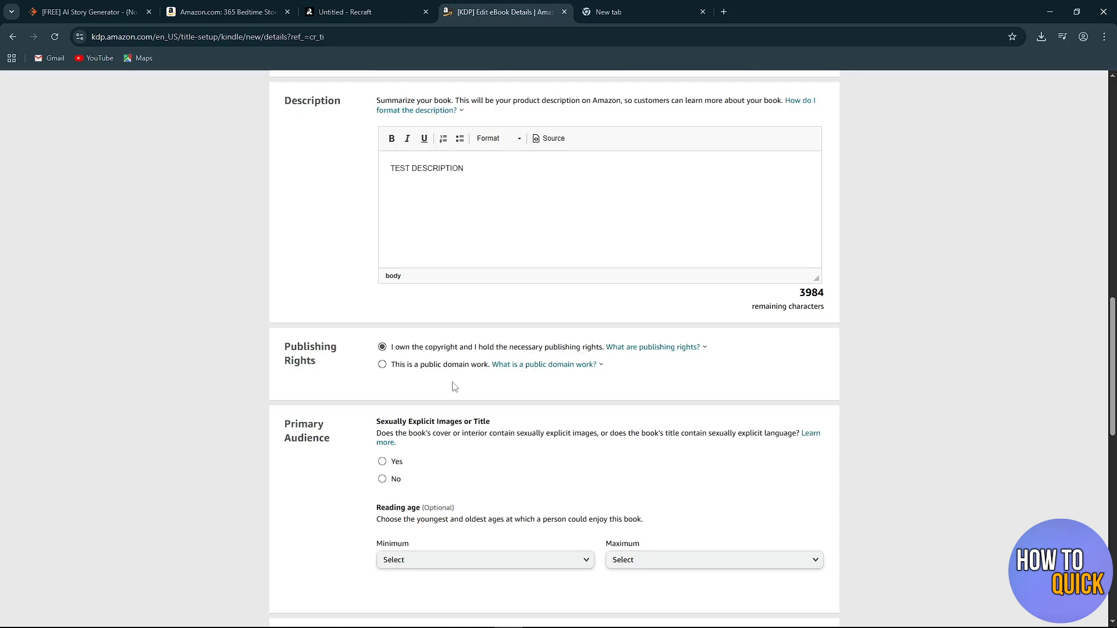
mouse_move(494, 366)
Answer No to the sexually explicit images or title question in the Primary Audience section.
scroll(459, 372, "down", 1)
left_click_drag(288, 369, 327, 380)
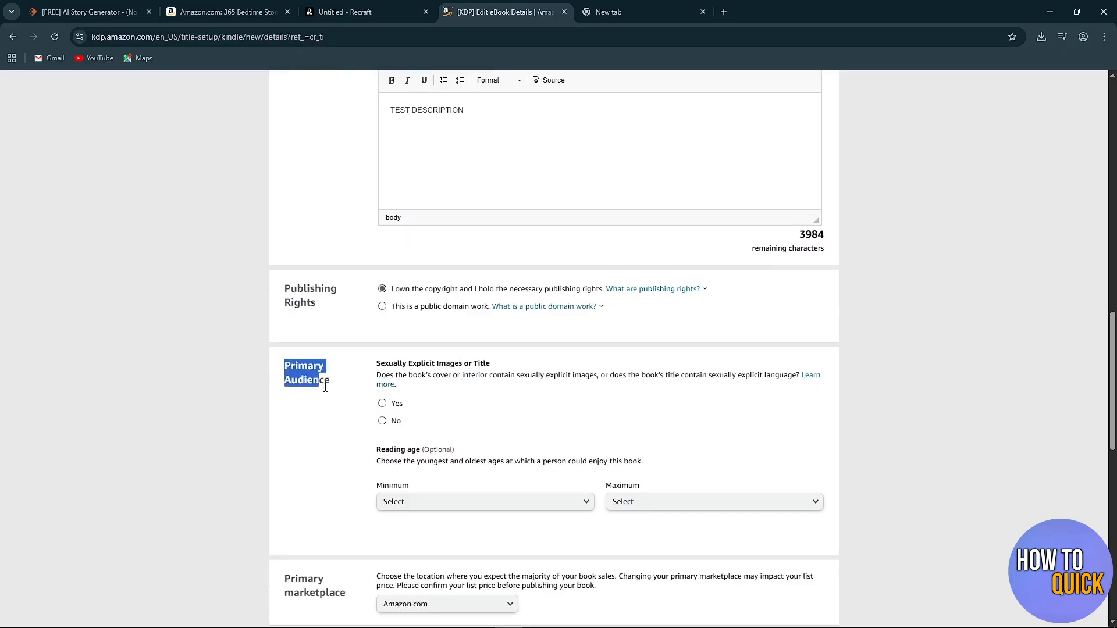
scroll(346, 414, "down", 1)
left_click(339, 385)
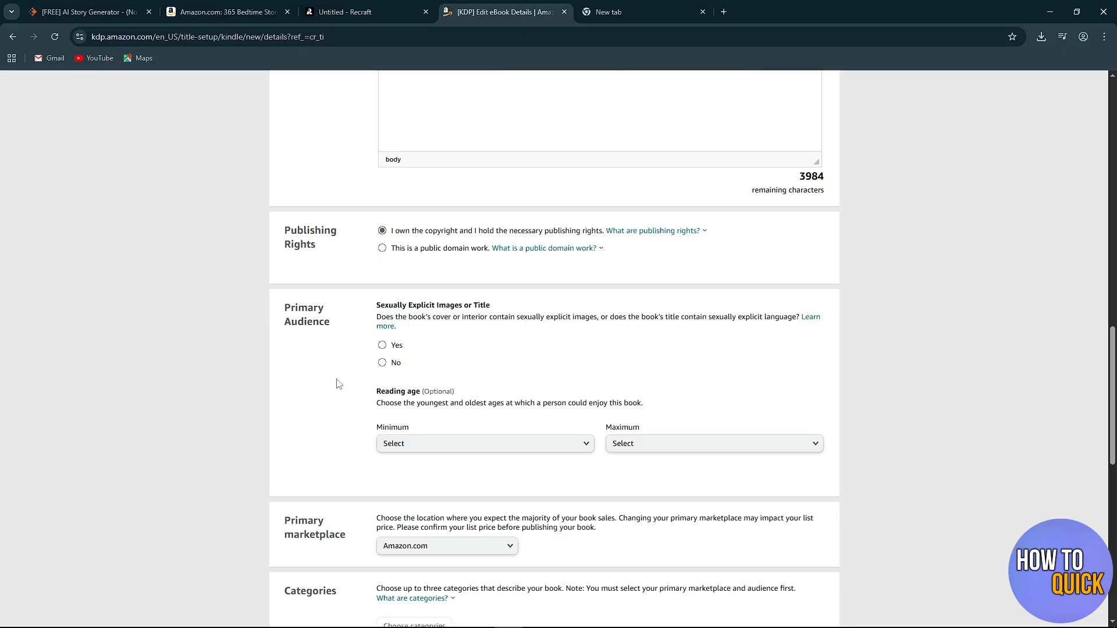
left_click(382, 363)
Review the available primary marketplaces and keep Amazon.com selected.
scroll(302, 358, "down", 2)
scroll(298, 356, "down", 2)
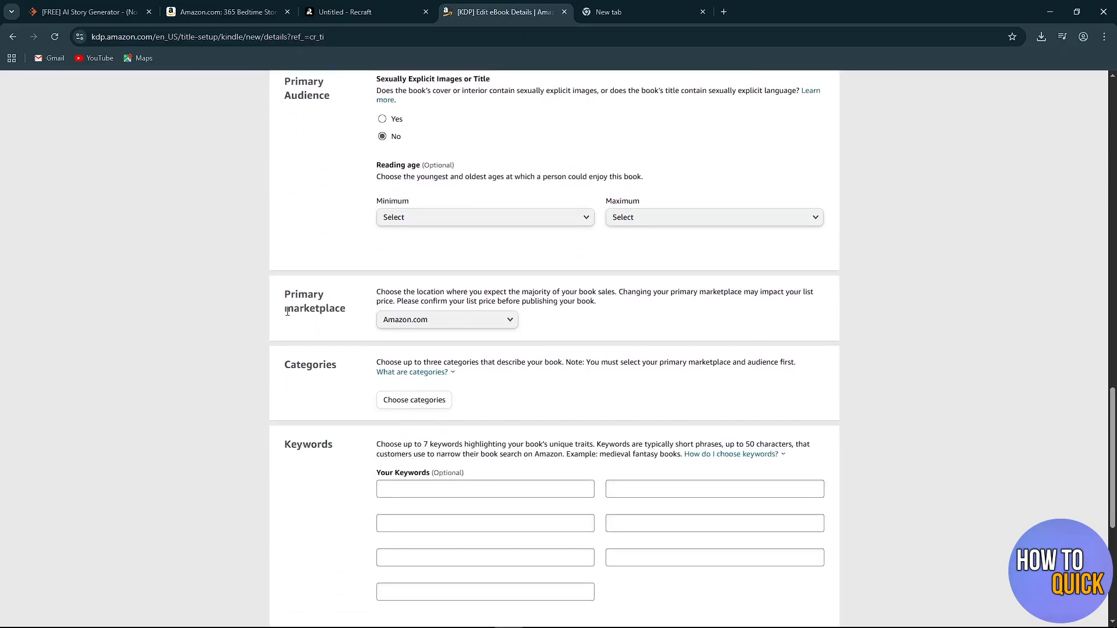
left_click_drag(285, 296, 352, 322)
left_click(351, 289)
left_click(504, 326)
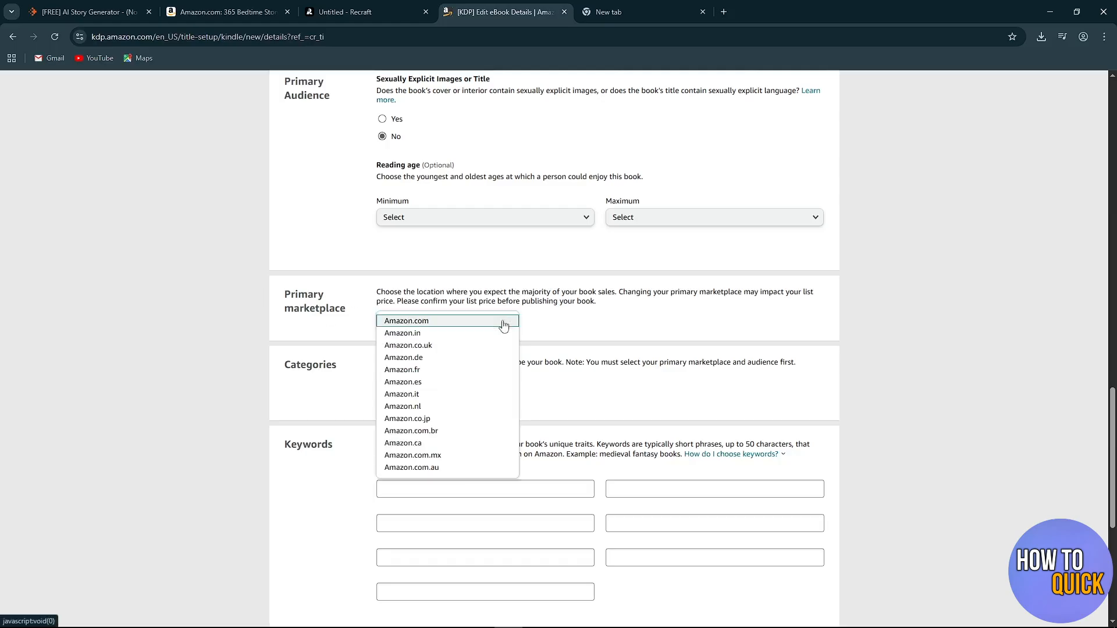
left_click(570, 326)
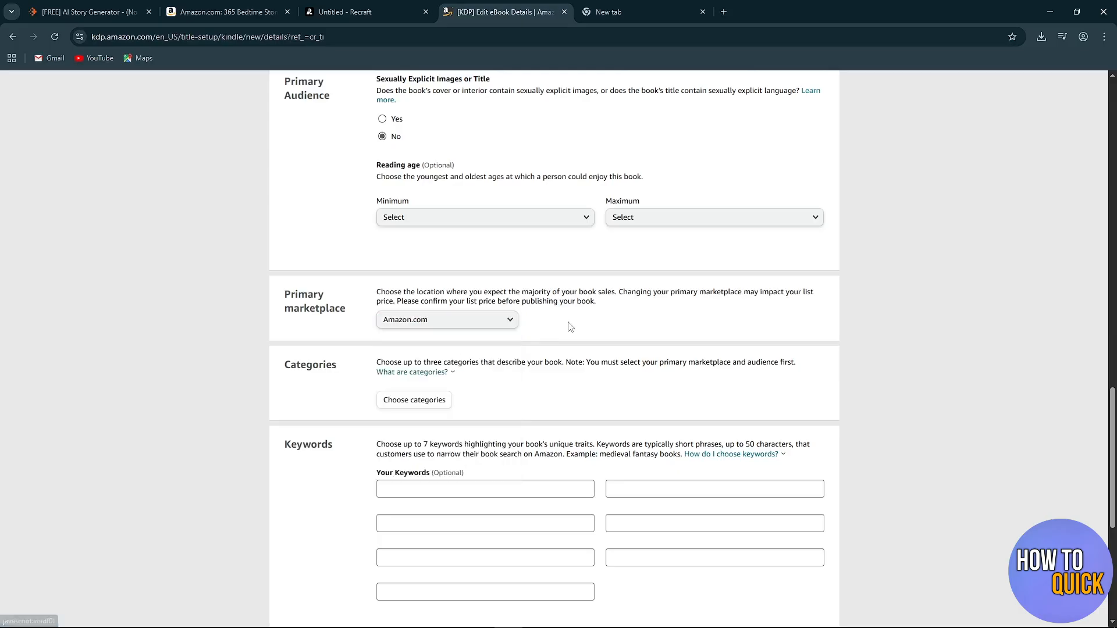
Open the book's category selection and choose Children's eBooks as the category.
scroll(570, 327, "down", 1)
scroll(570, 327, "down", 1)
left_click(286, 247)
left_click_drag(286, 249, 346, 251)
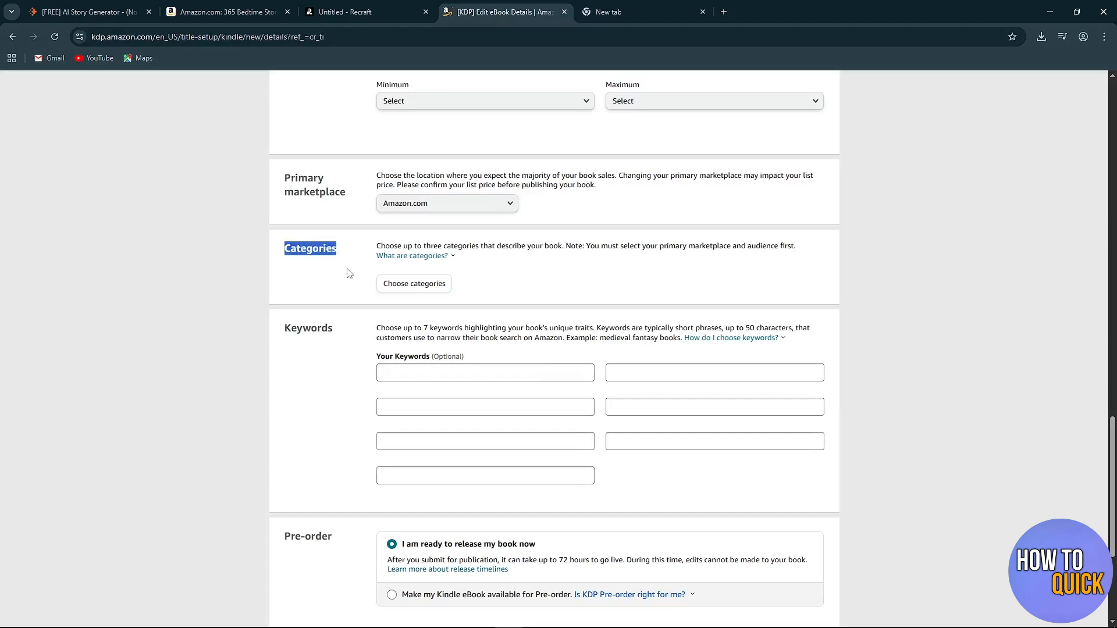
left_click(349, 274)
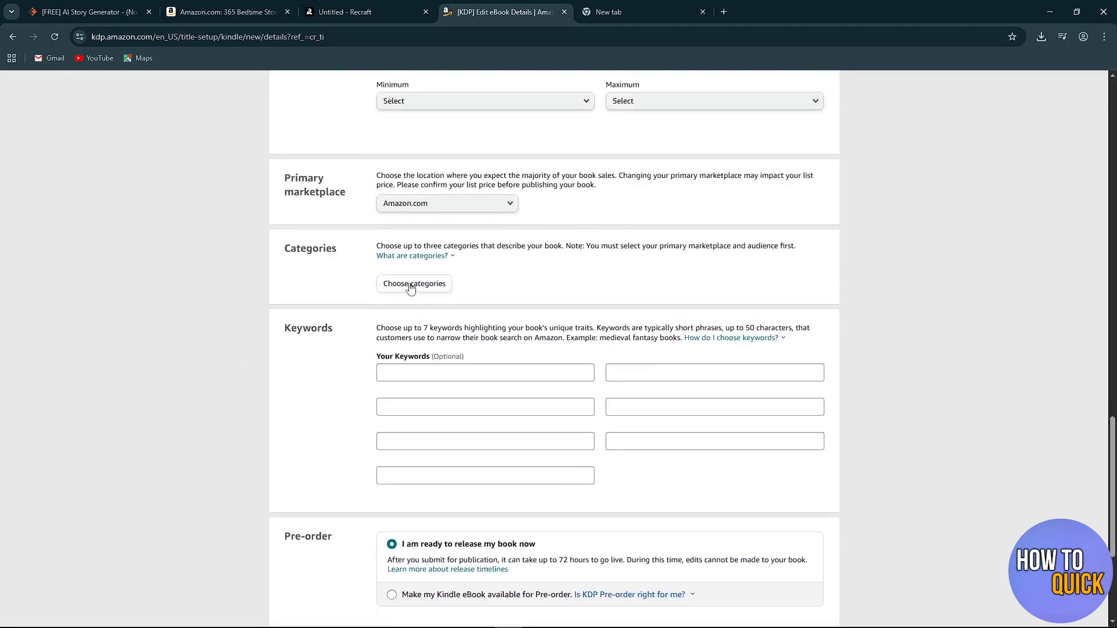
left_click(411, 285)
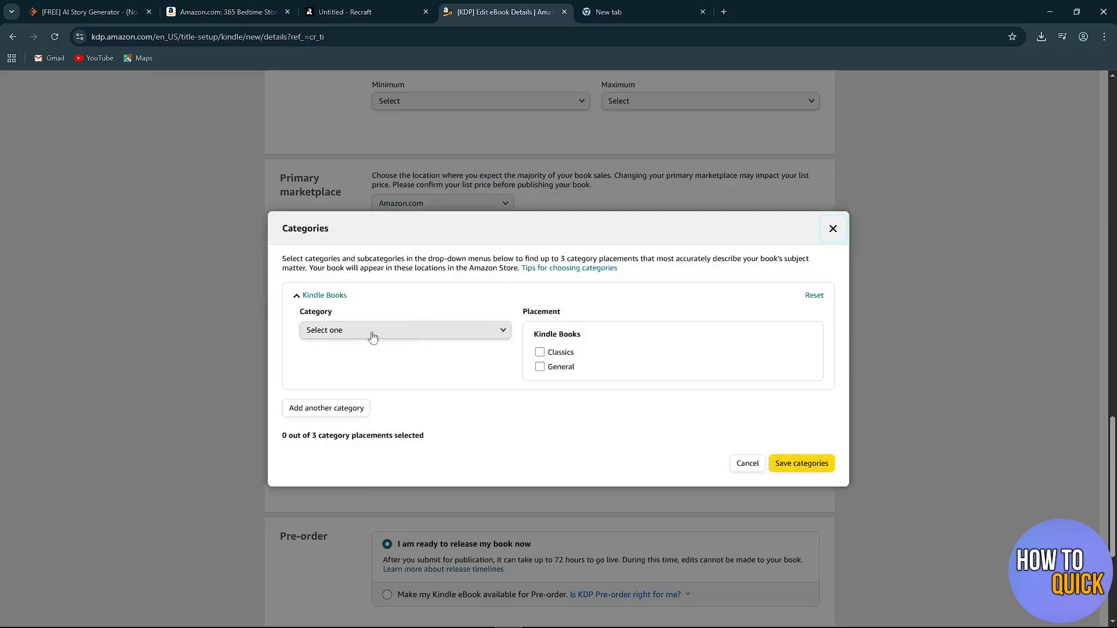
left_click(368, 335)
left_click(367, 335)
scroll(377, 390, "down", 4)
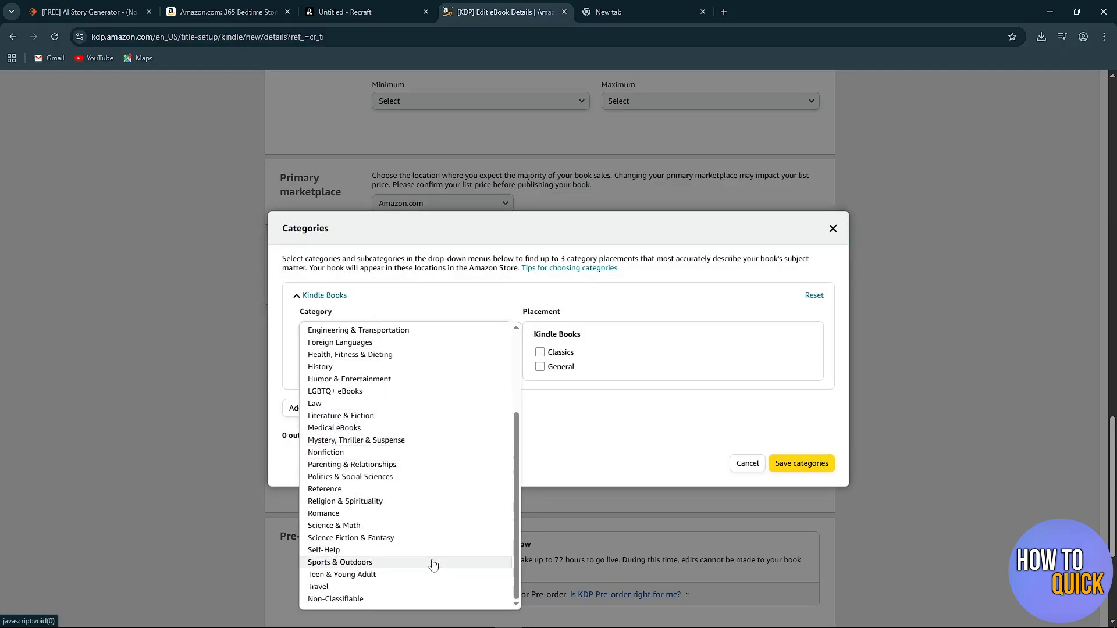
scroll(417, 498, "up", 4)
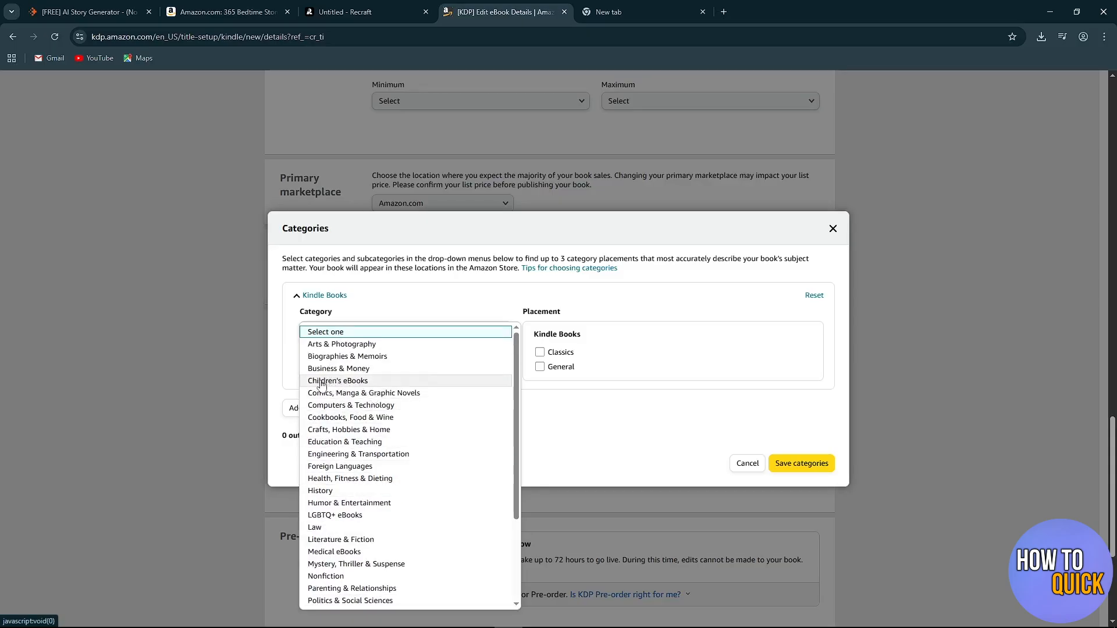
left_click(355, 383)
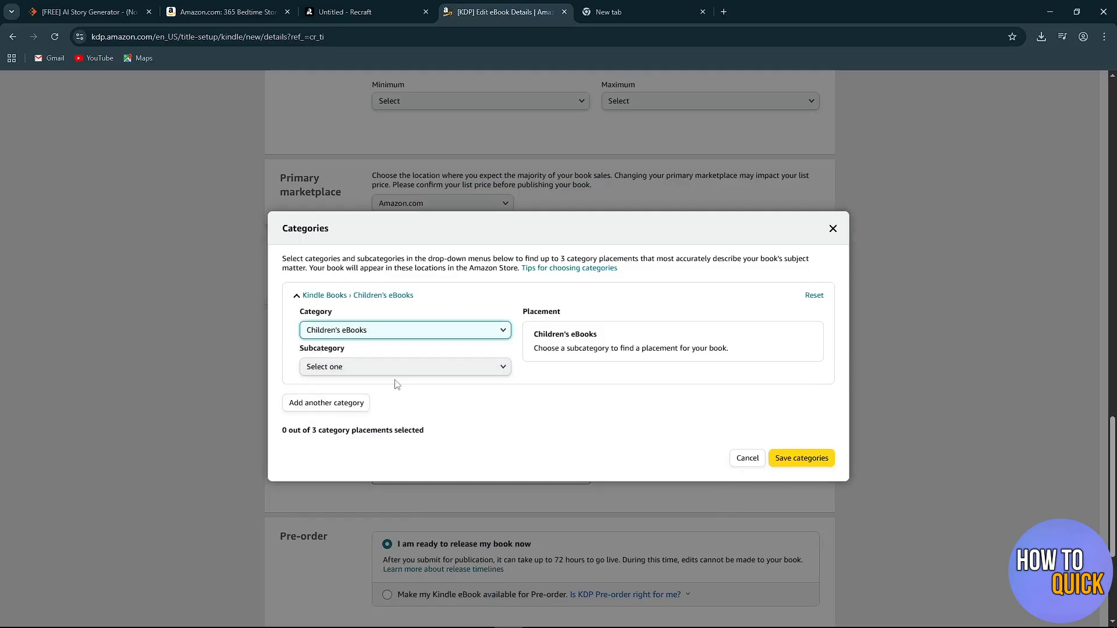
Set the subcategory to Ages 3-5 and select the Beginner Readers placement.
left_click(396, 367)
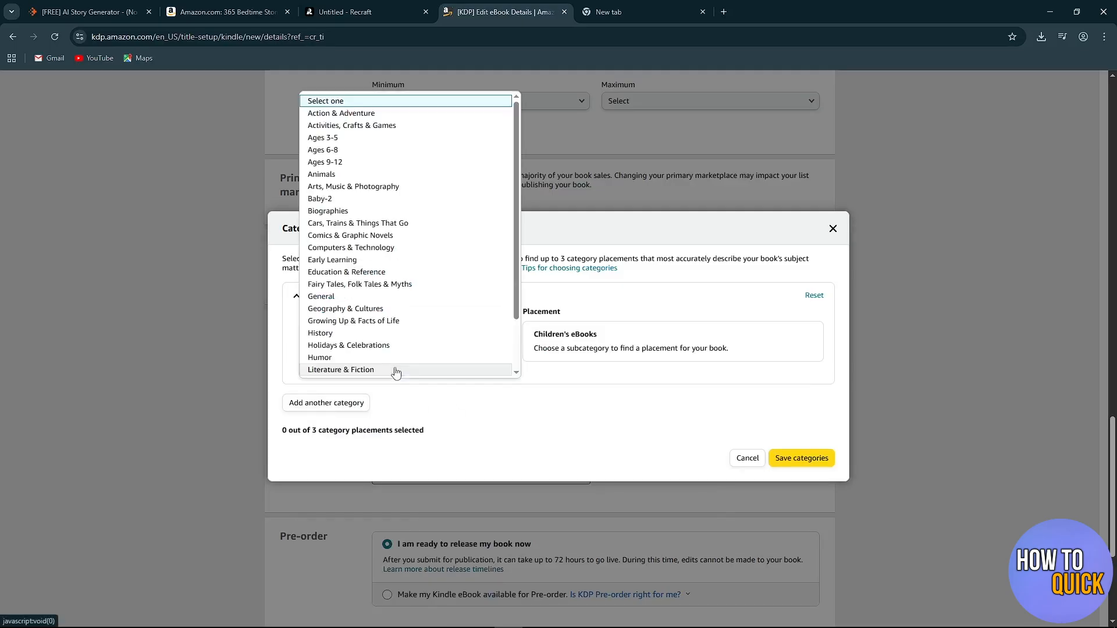
left_click(325, 140)
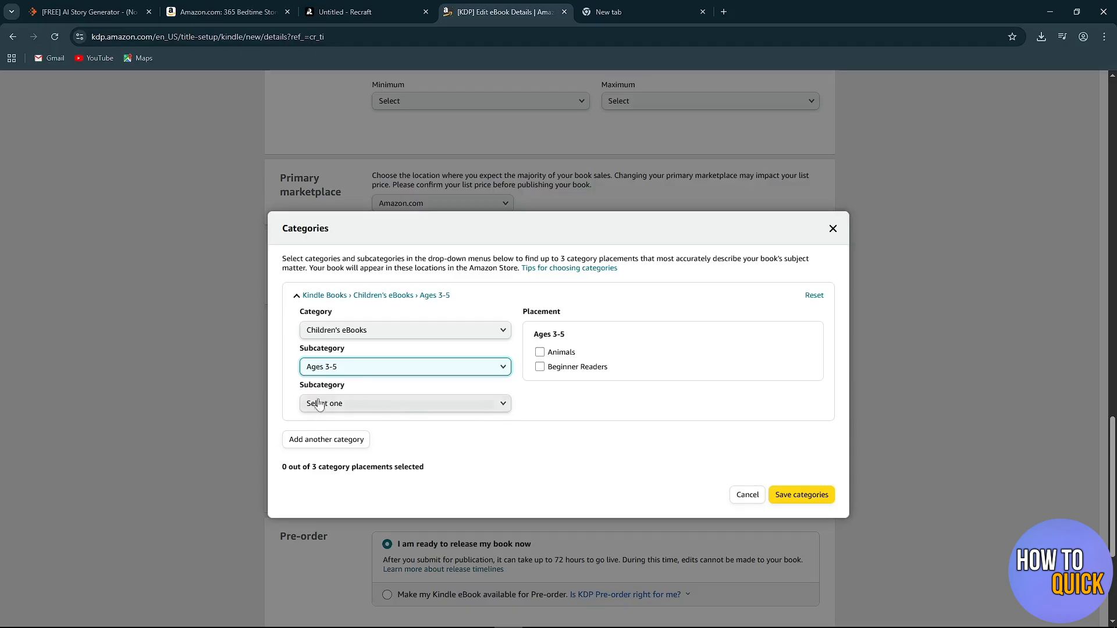
scroll(388, 388, "up", 1)
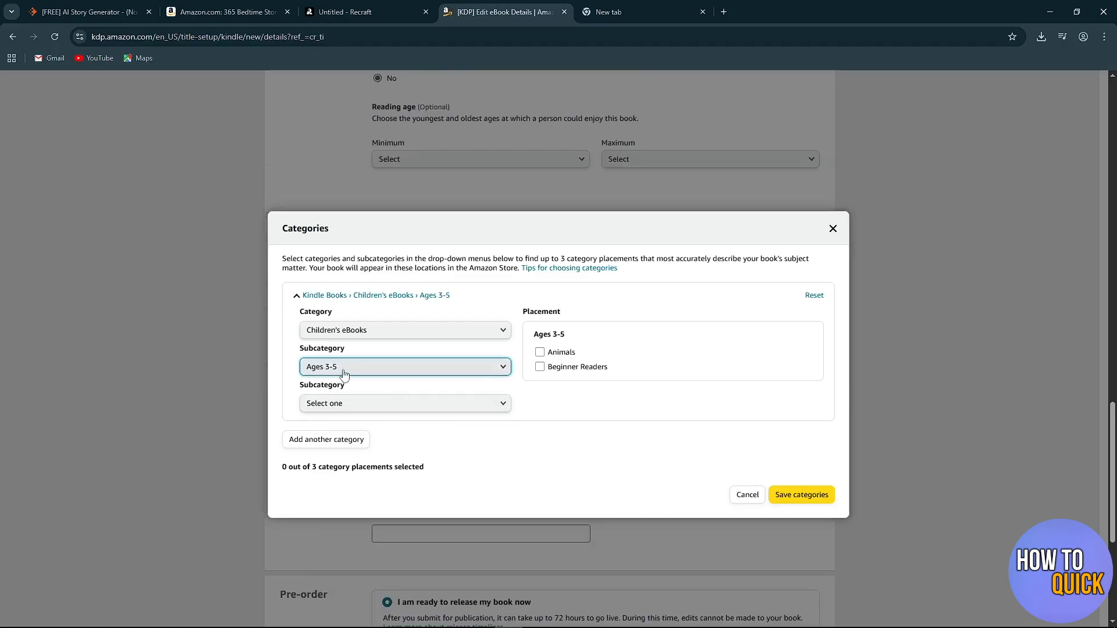
left_click_drag(523, 312, 595, 309)
left_click(590, 316)
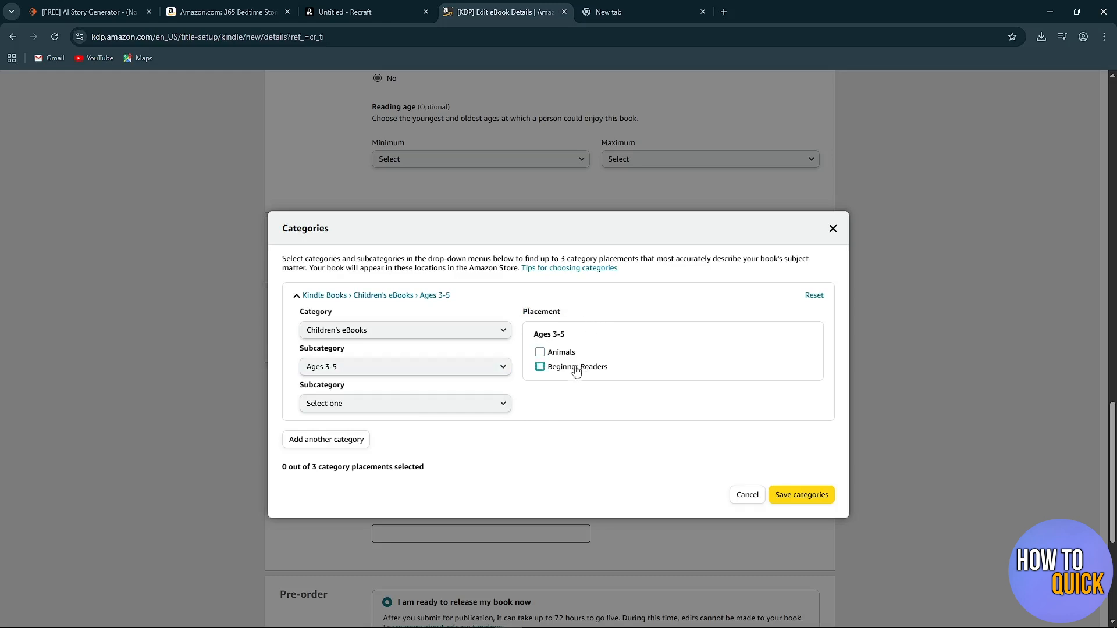
left_click(540, 367)
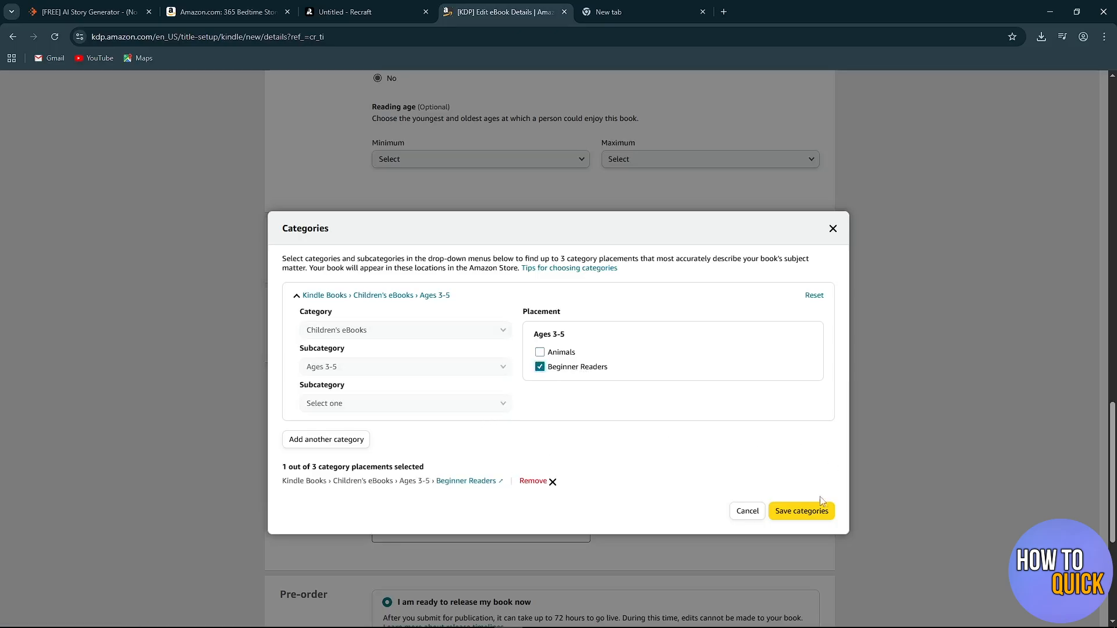
Save the chosen category placement for the book and go to the Keywords section.
left_click(801, 511)
scroll(305, 444, "down", 2)
left_click_drag(286, 245, 363, 262)
left_click(349, 282)
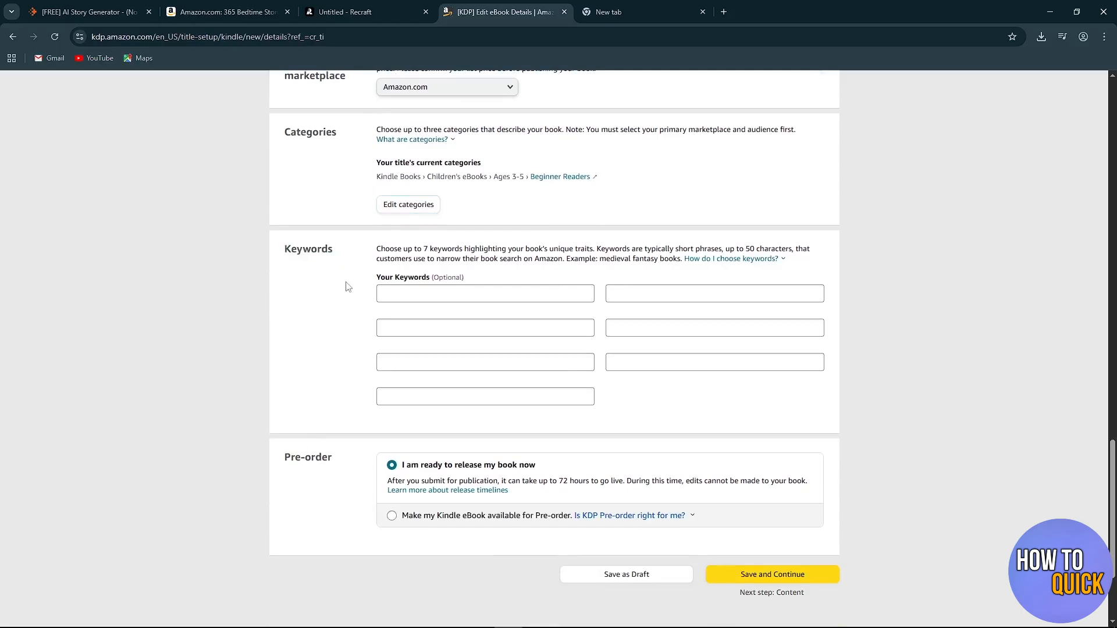
Examine the title wording of the 365 Bedtime Stories listing on Amazon as a keyword example, and return to the KDP details page.
left_click(224, 11)
left_click_drag(329, 237, 738, 261)
left_click(635, 286)
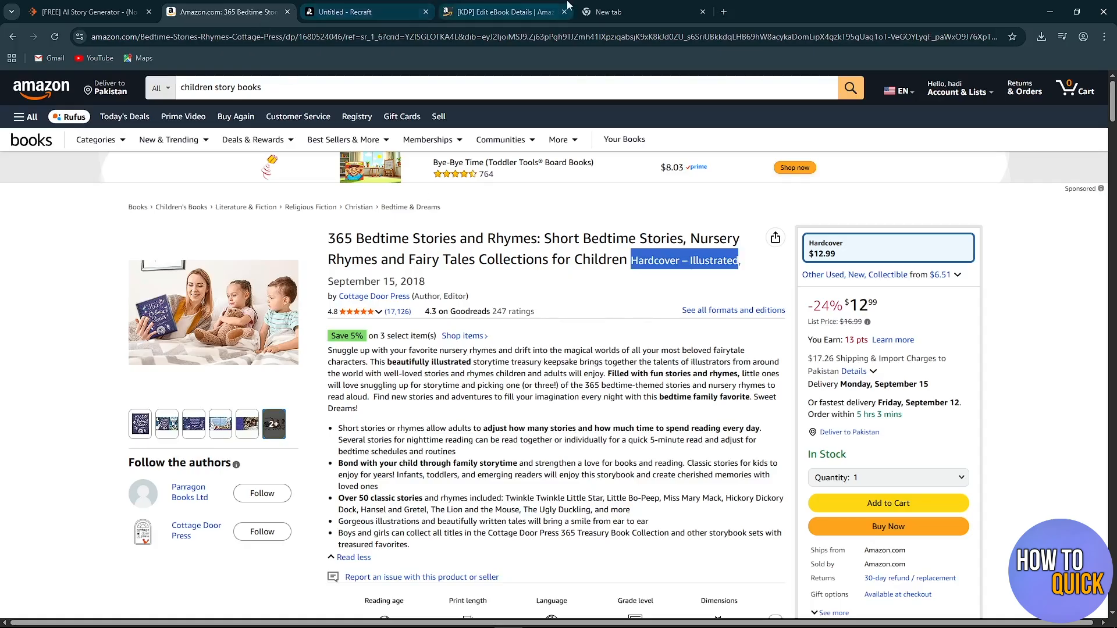
left_click(499, 9)
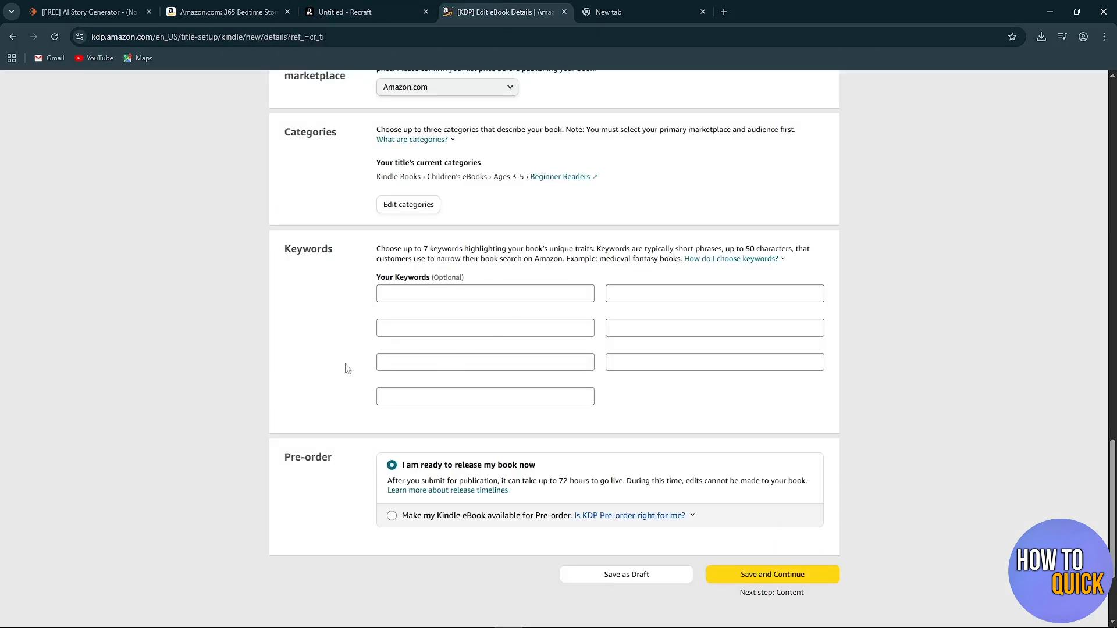
Look at the Kindle eBook pre-order option, keep the book set for release now, and save the details to continue to the content page.
scroll(335, 370, "down", 1)
scroll(267, 381, "down", 1)
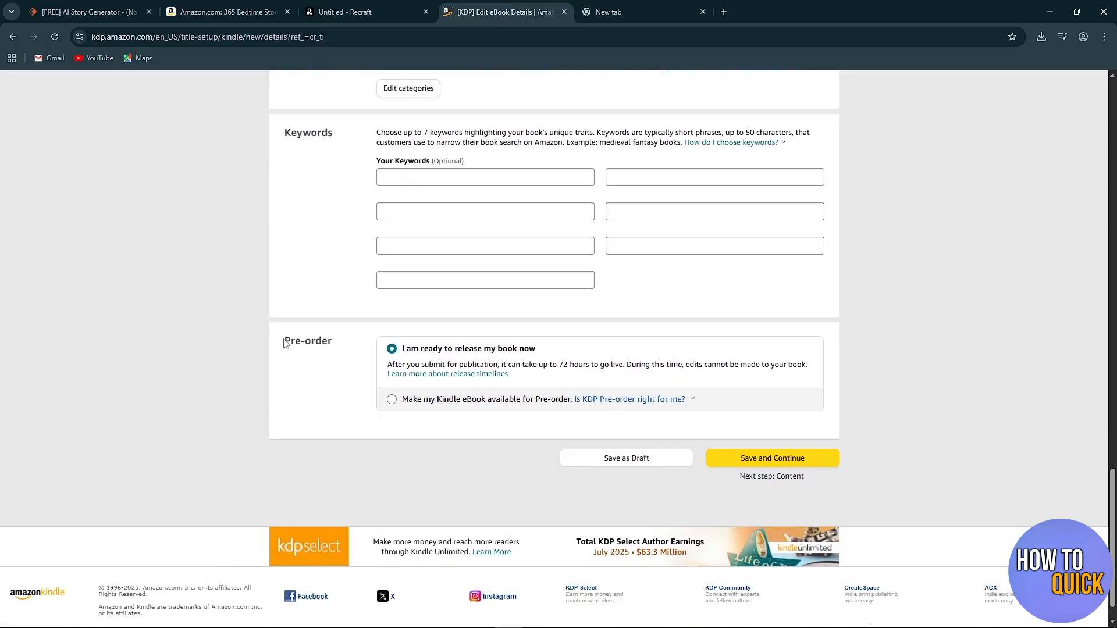
left_click_drag(284, 344, 342, 350)
left_click(333, 383)
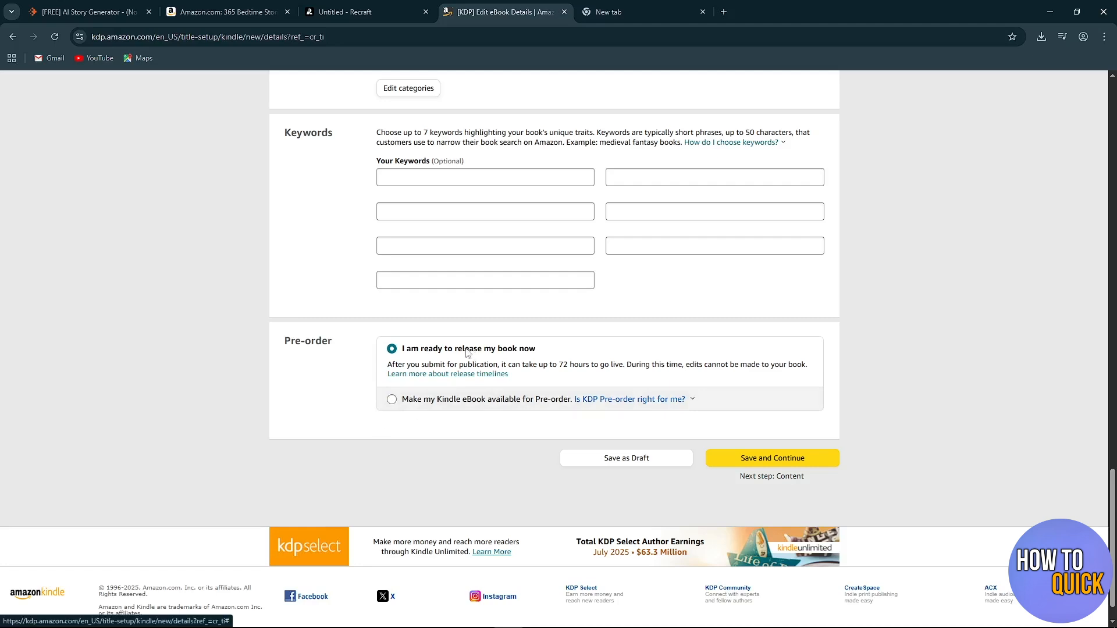
left_click(443, 399)
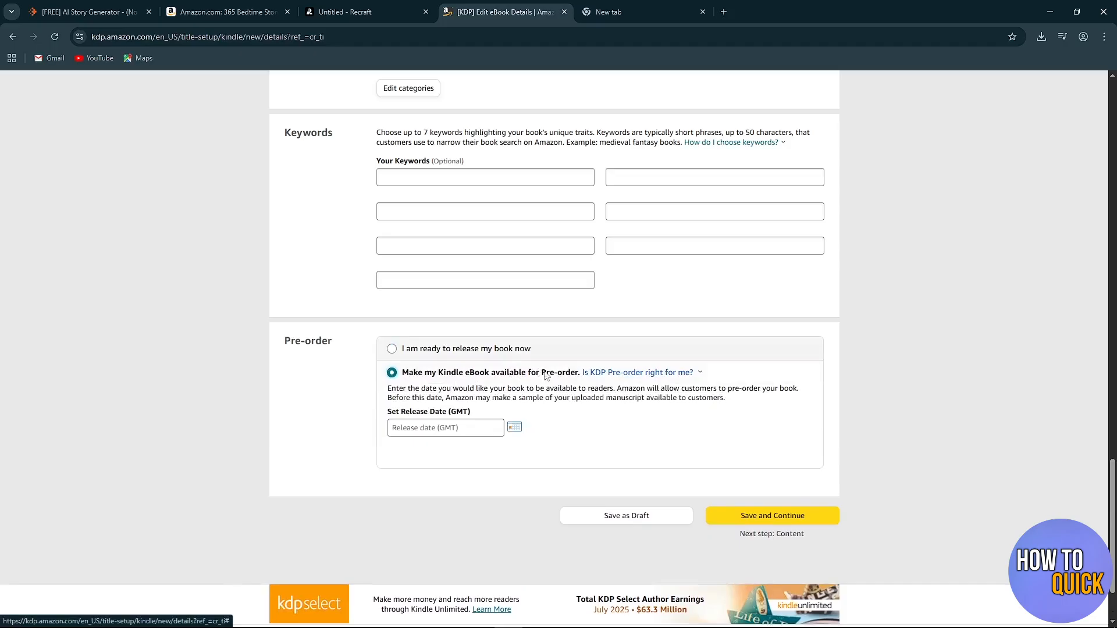
left_click(391, 349)
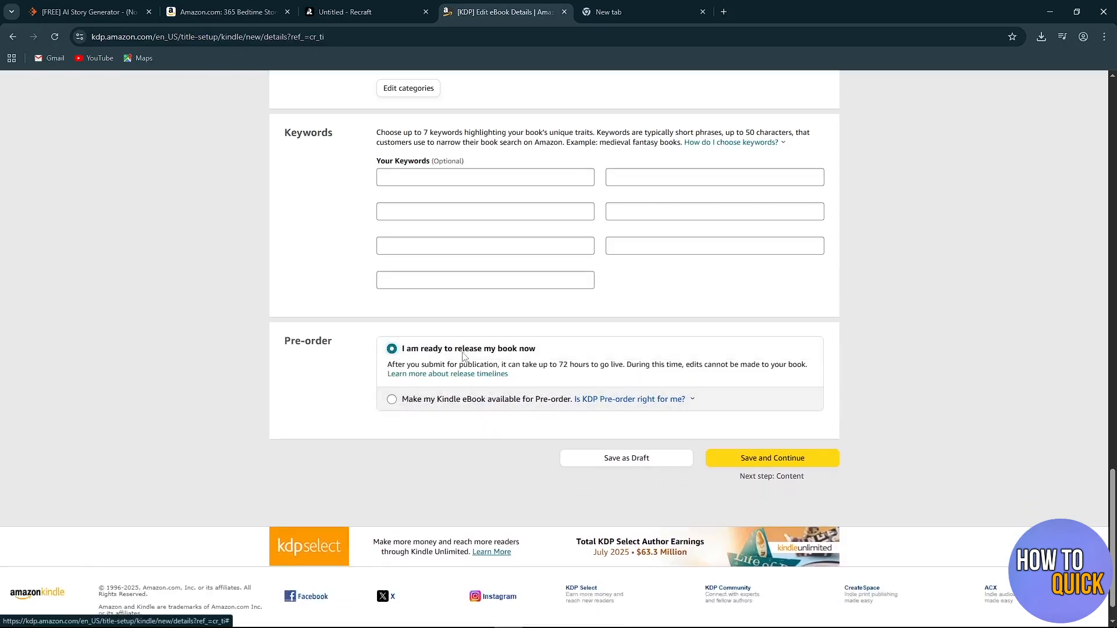
left_click(780, 460)
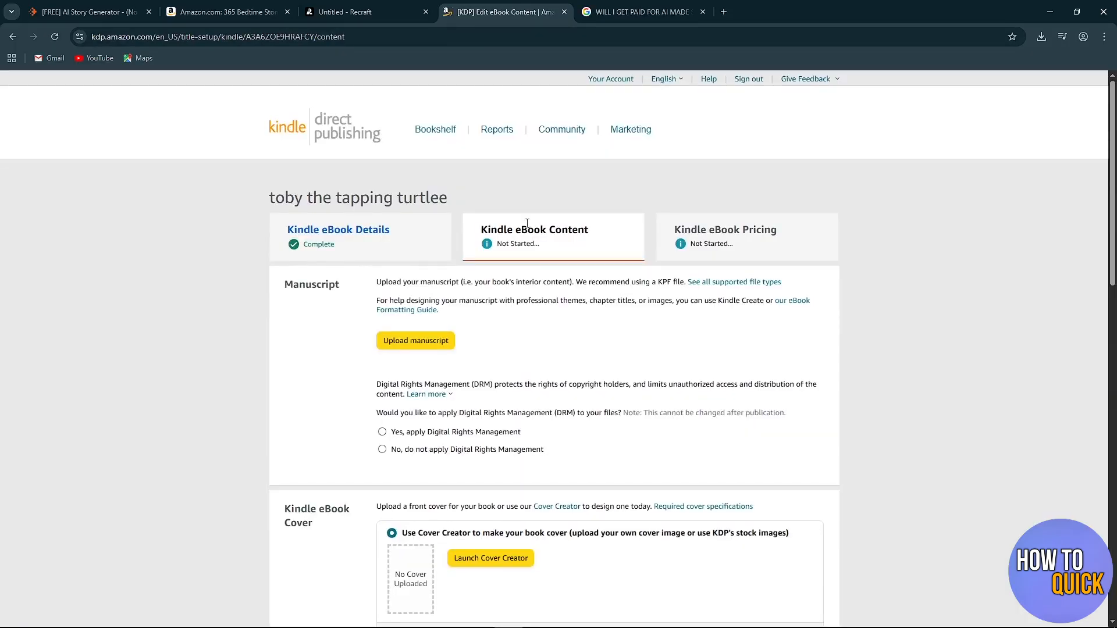
Upload the manuscript file toby_the_tapping_turtle__once_.txt from the Desktop folder.
left_click_drag(551, 227, 601, 235)
left_click(598, 245)
scroll(313, 288, "down", 1)
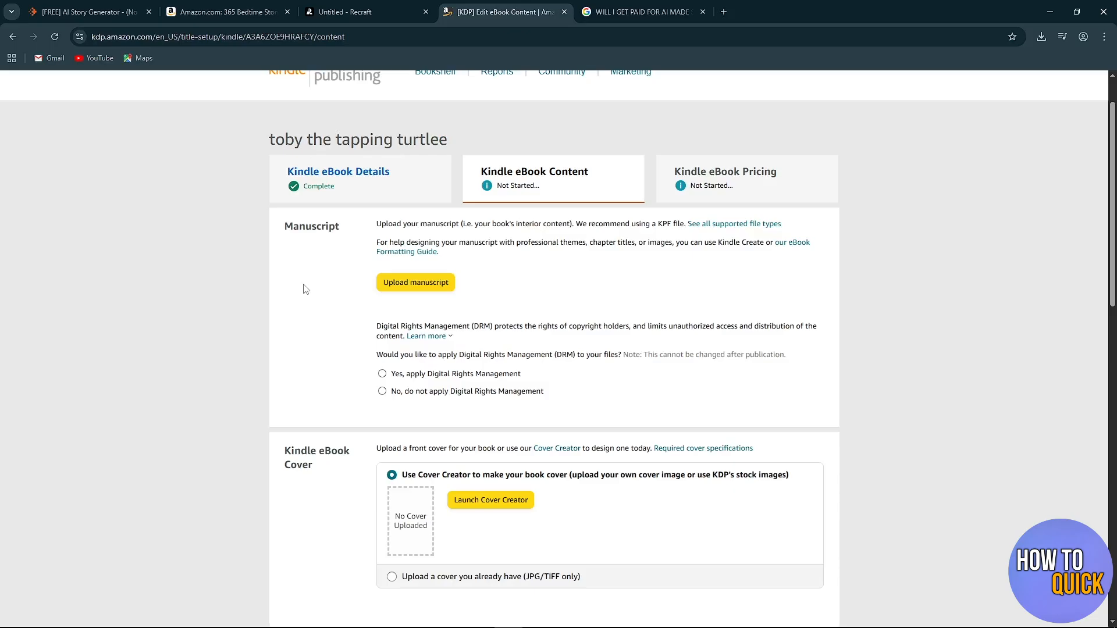
left_click_drag(285, 233, 343, 230)
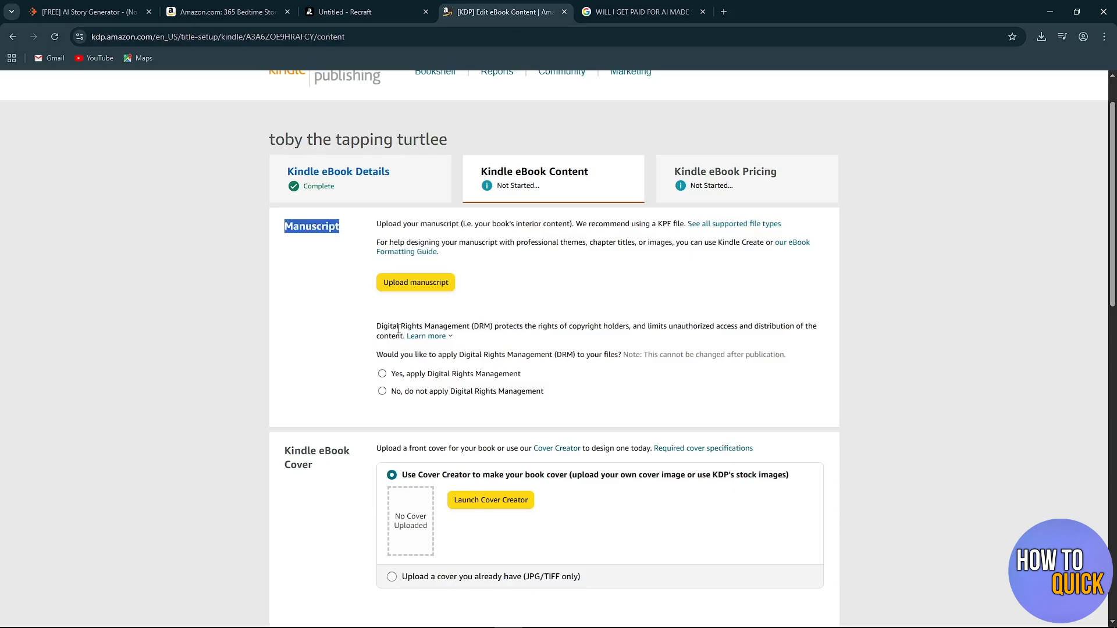
left_click(416, 285)
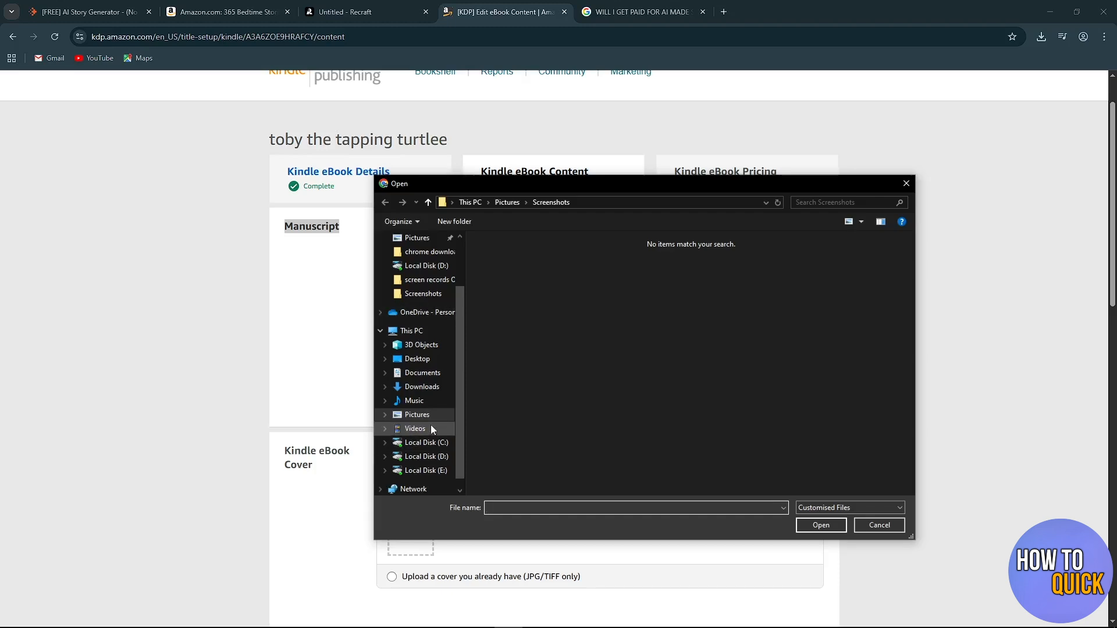
left_click(429, 359)
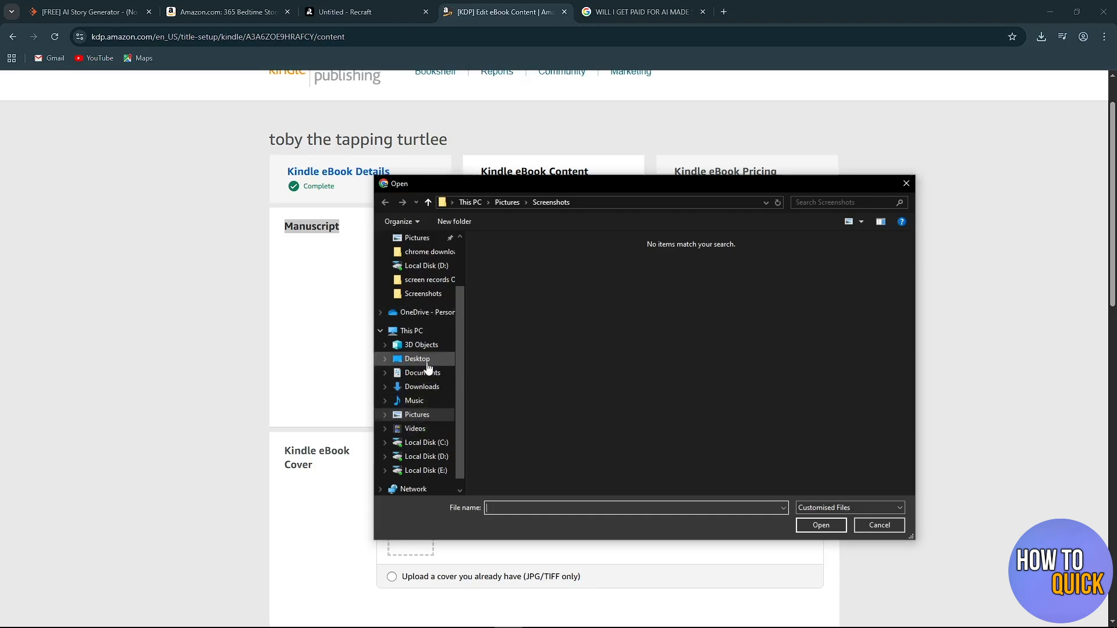
left_click(512, 356)
double_click(512, 356)
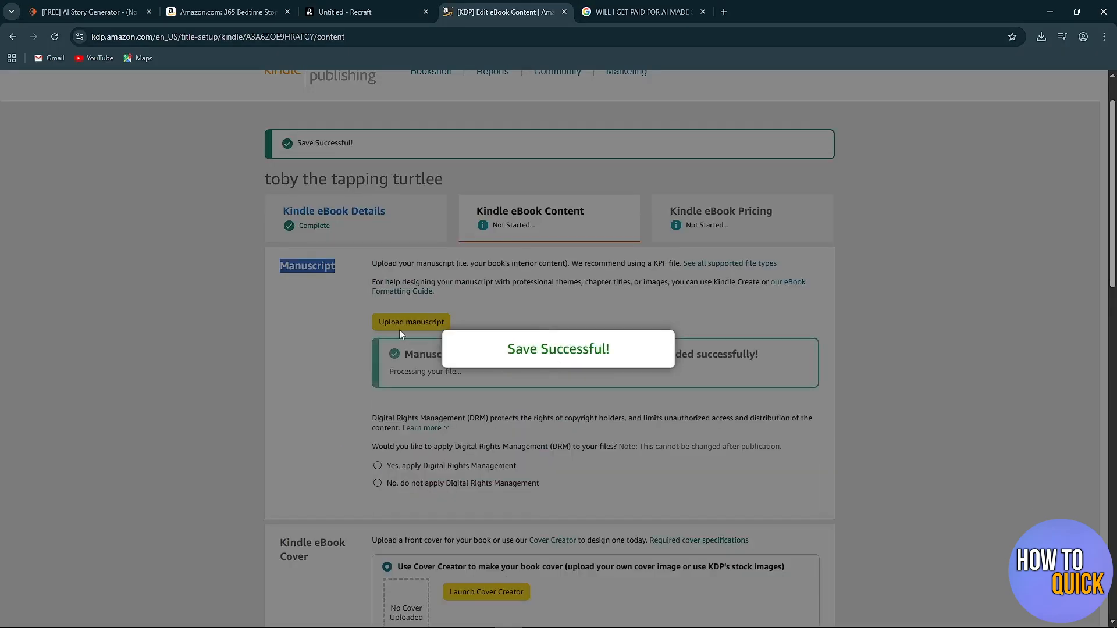
Choose to apply Digital Rights Management to the manuscript files.
scroll(436, 381, "down", 1)
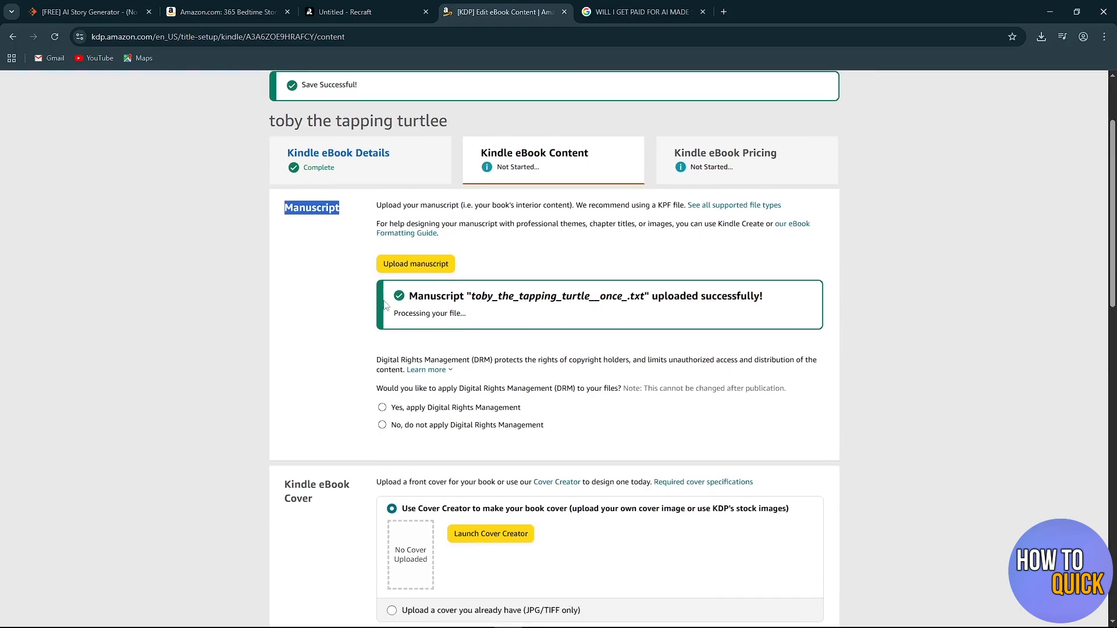
scroll(540, 325, "down", 1)
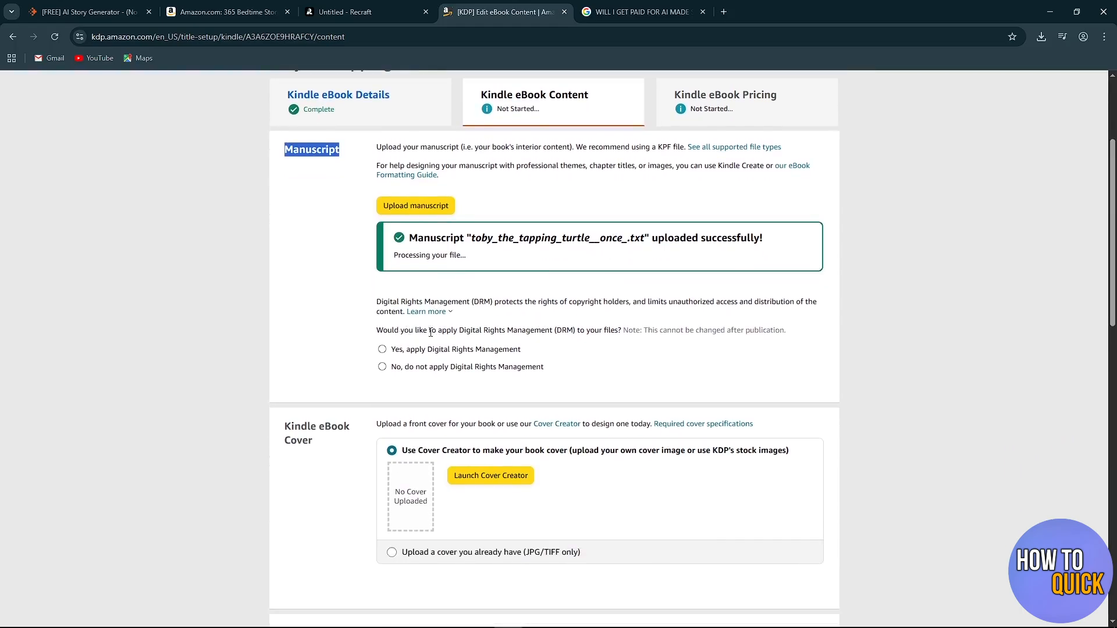
left_click_drag(377, 330, 617, 333)
left_click(625, 348)
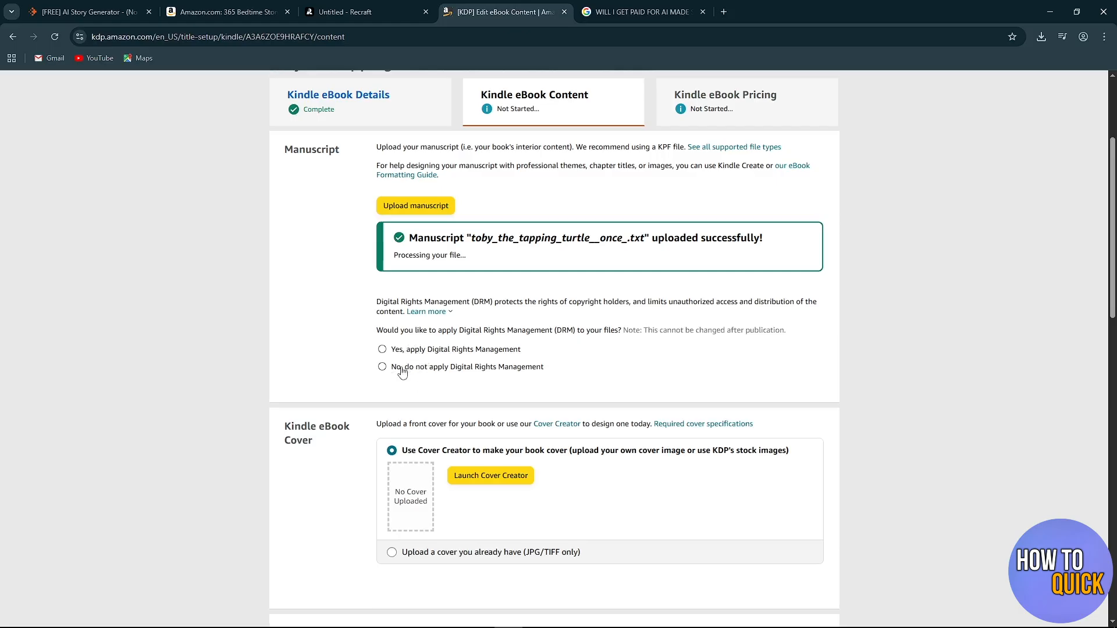
left_click(382, 351)
Set the Kindle eBook cover option to uploading an existing JPG/TIFF cover.
scroll(321, 377, "down", 4)
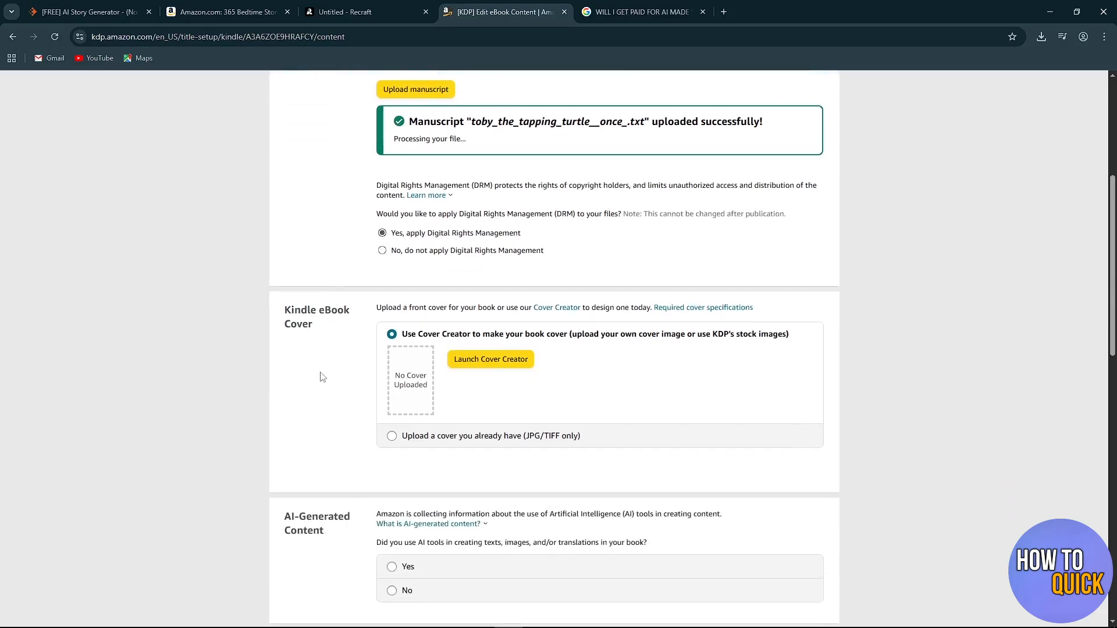
scroll(352, 417, "up", 2)
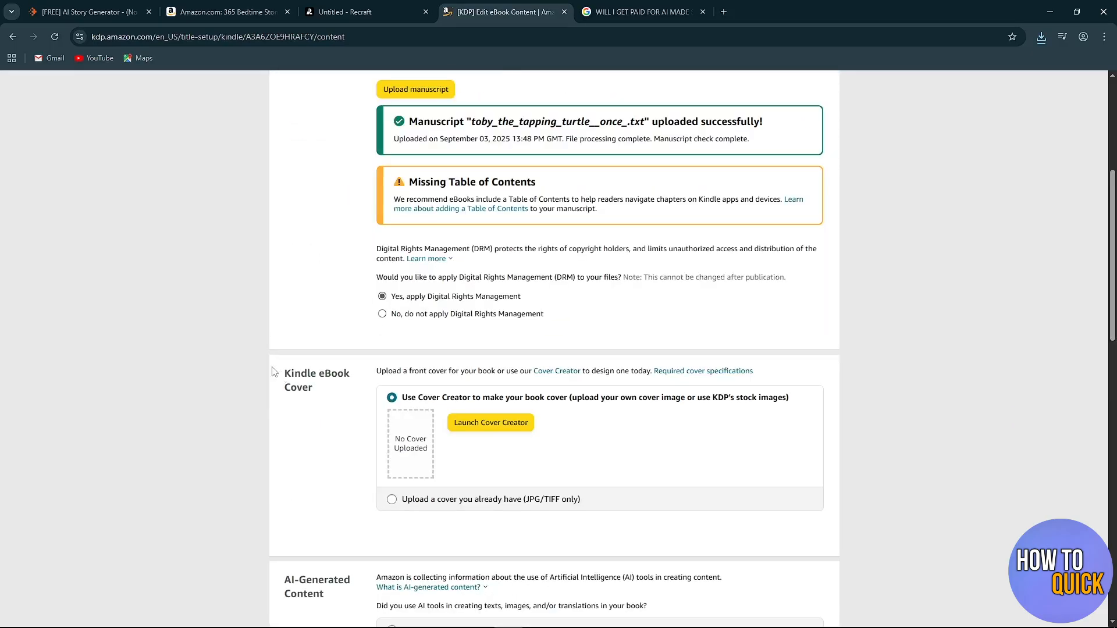
left_click_drag(285, 373, 319, 391)
left_click(328, 438)
scroll(358, 343, "down", 1)
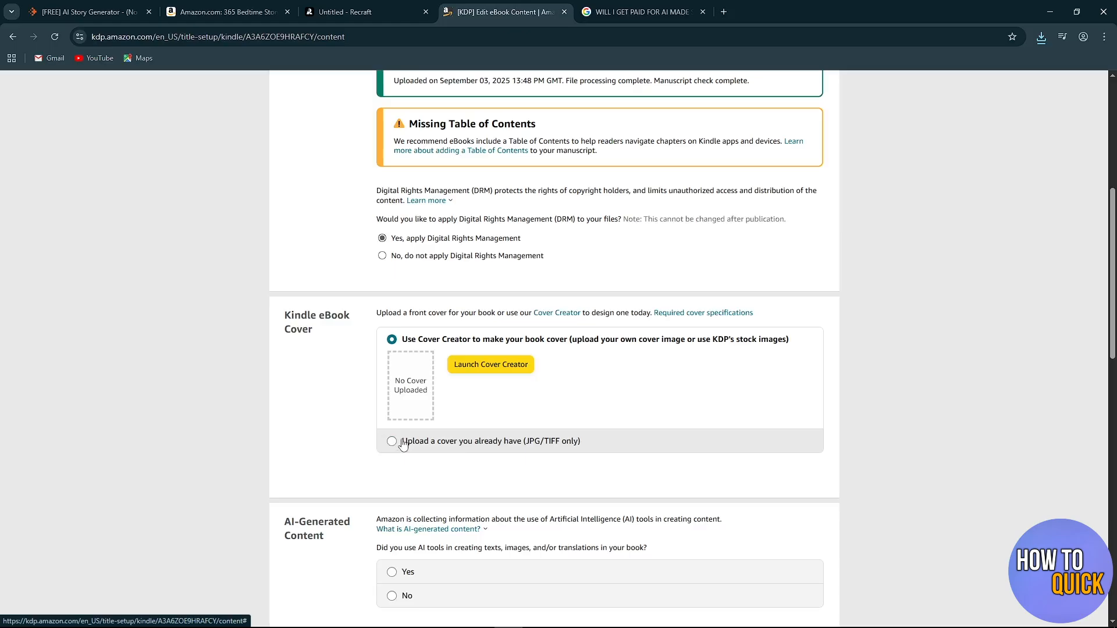
left_click(526, 443)
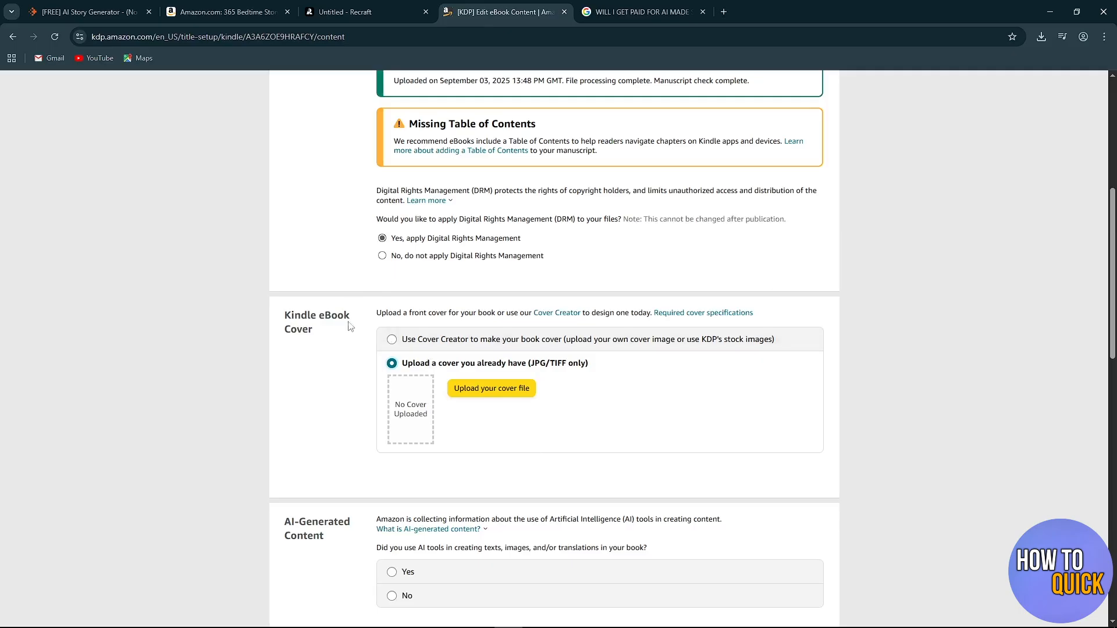
Switch to Recraft and export the illustration of the turtle playing in the forest as a JPG.
left_click(347, 11)
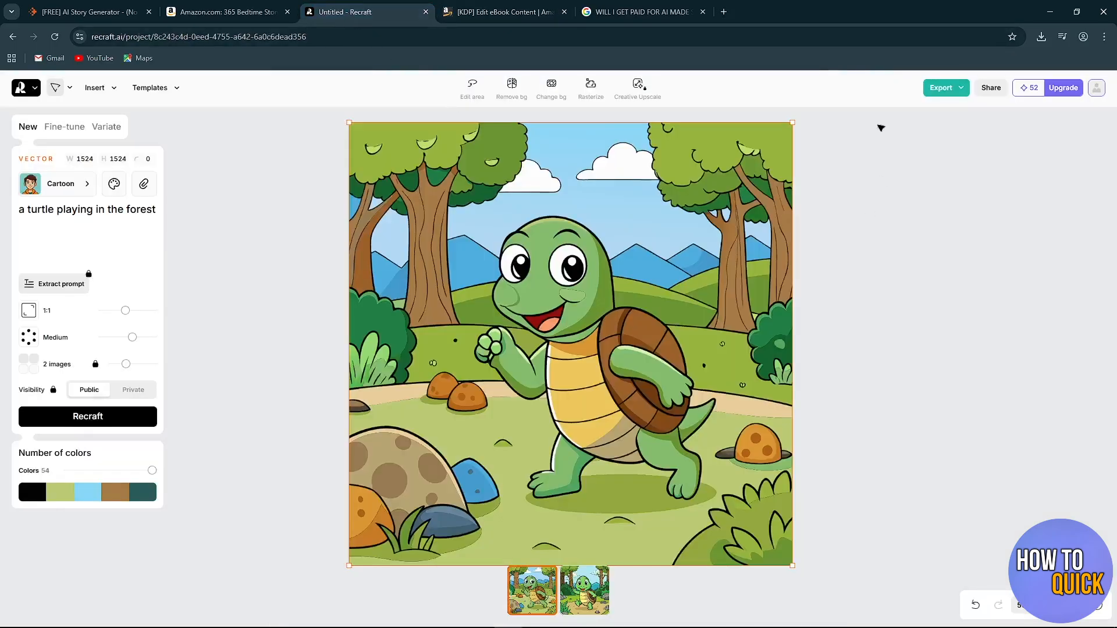
left_click(948, 92)
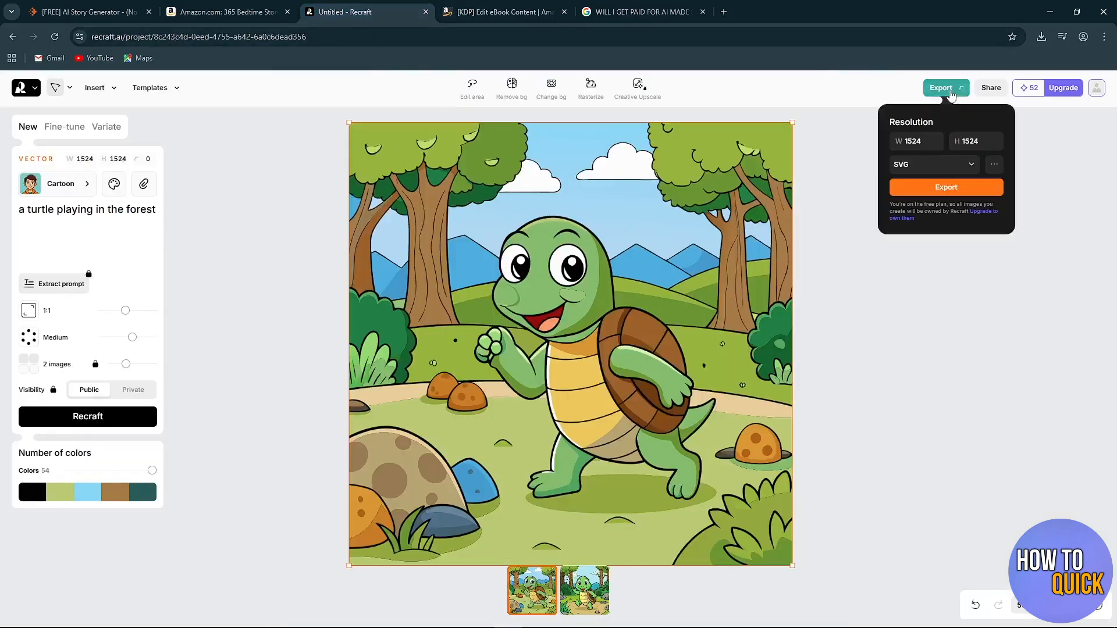
left_click(941, 168)
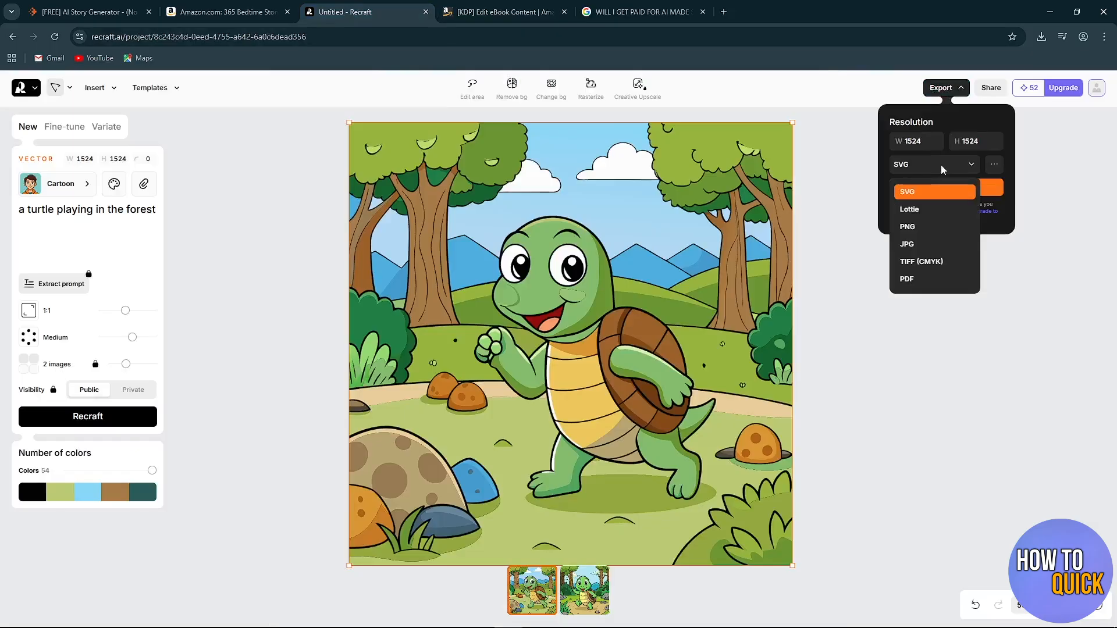
left_click(922, 243)
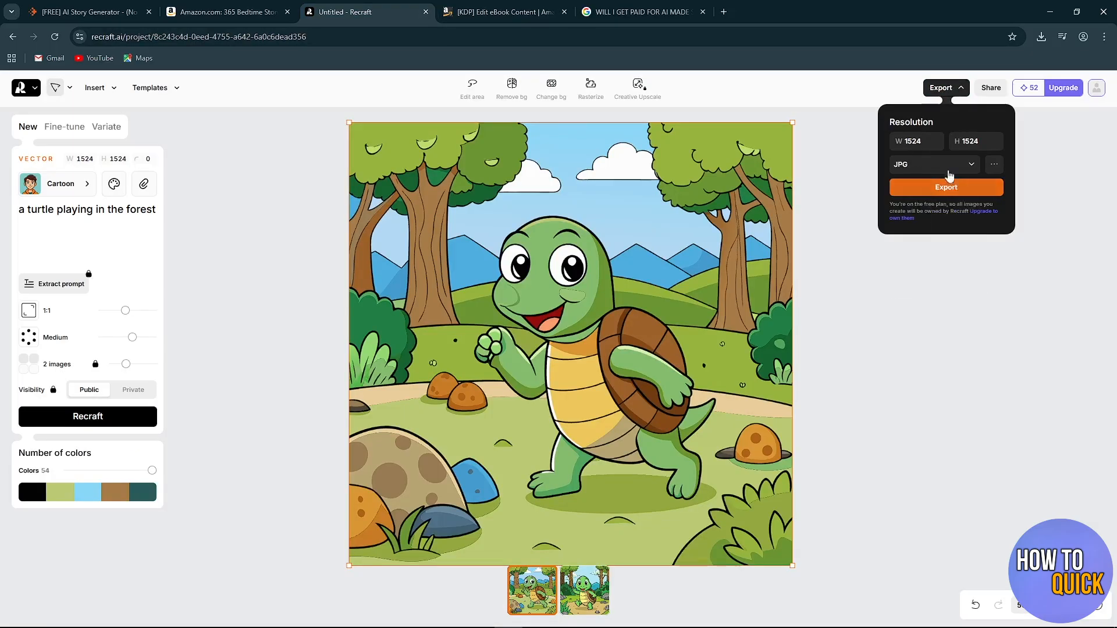
left_click(942, 189)
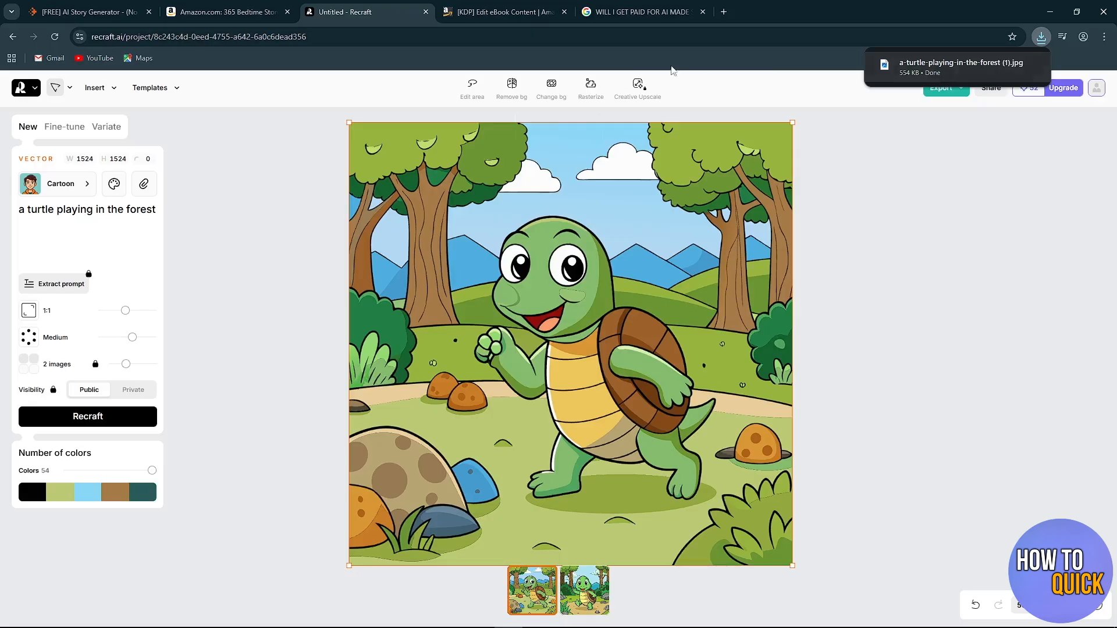
Return to KDP and upload the exported turtle illustration as the Kindle eBook cover.
left_click(488, 11)
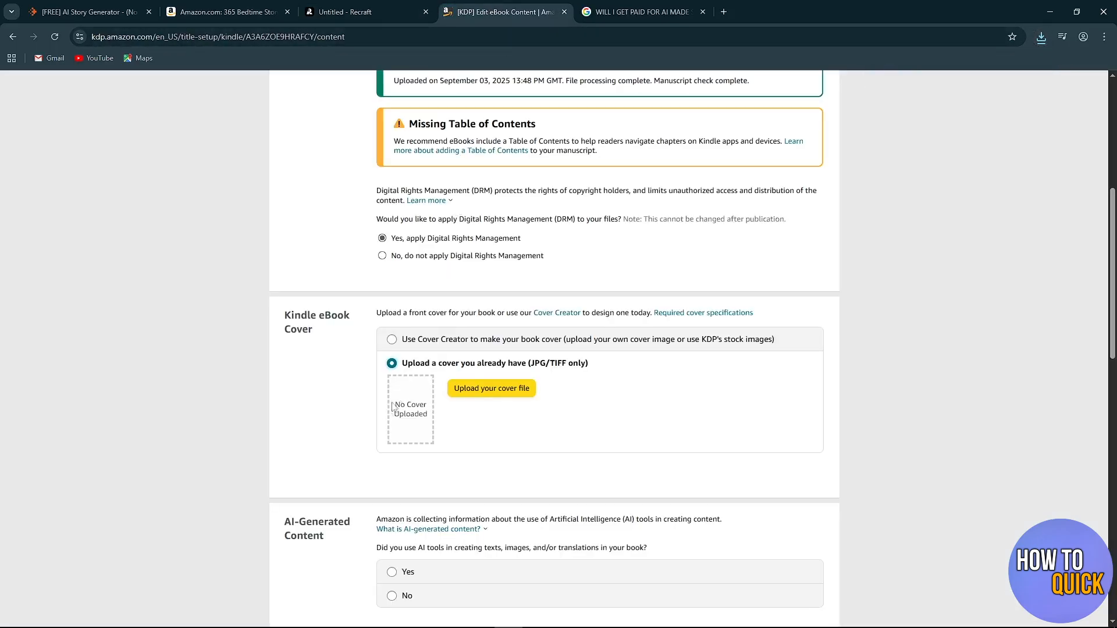
left_click(475, 395)
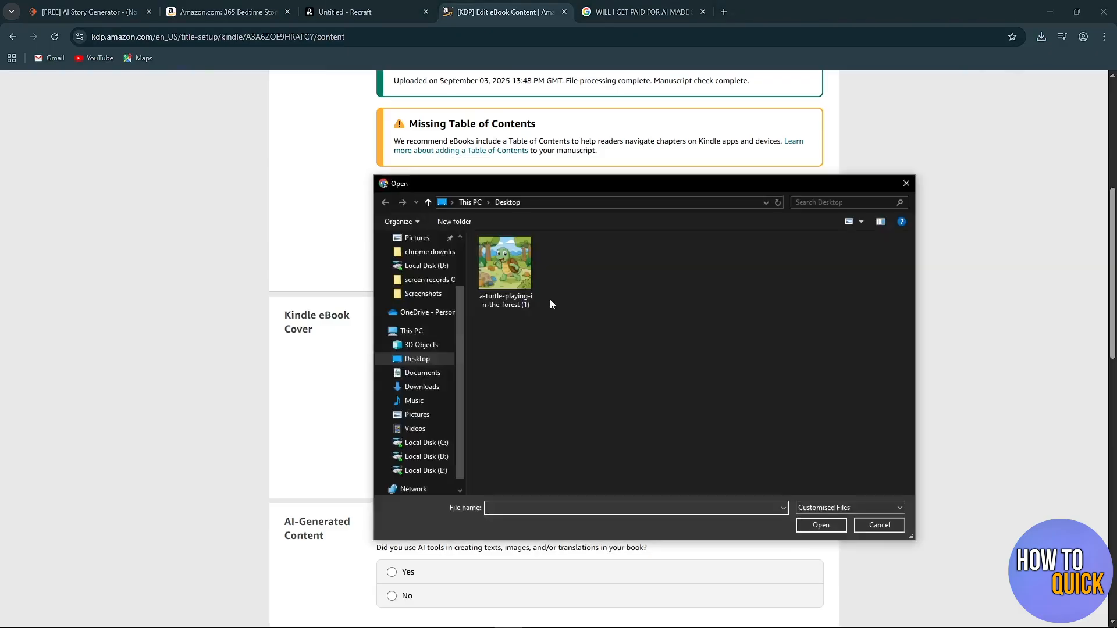
double_click(505, 267)
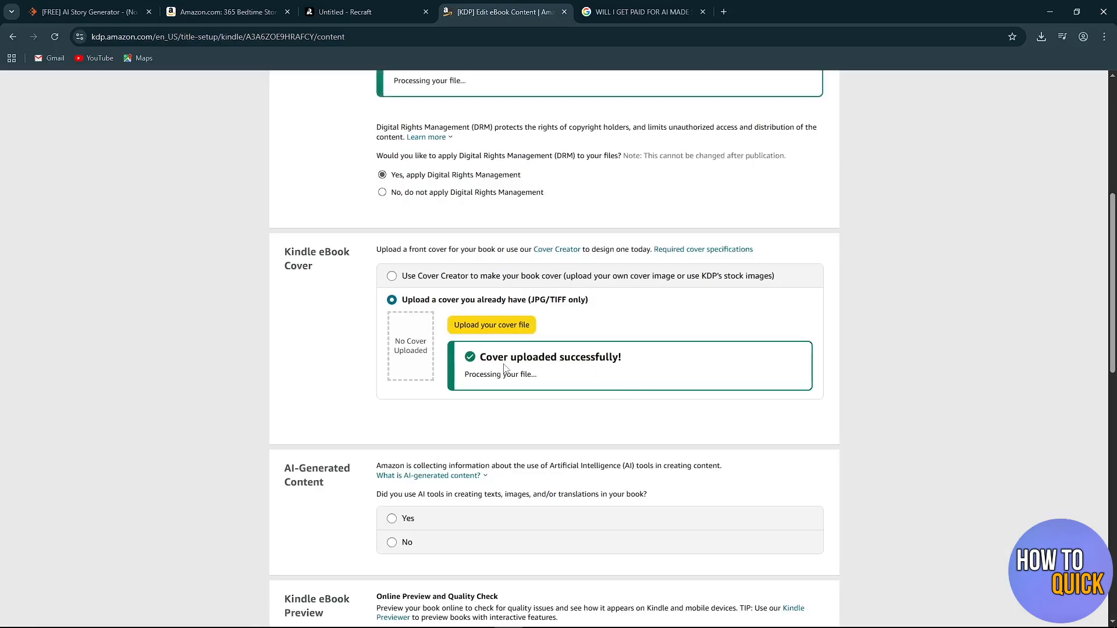
left_click_drag(481, 358, 627, 360)
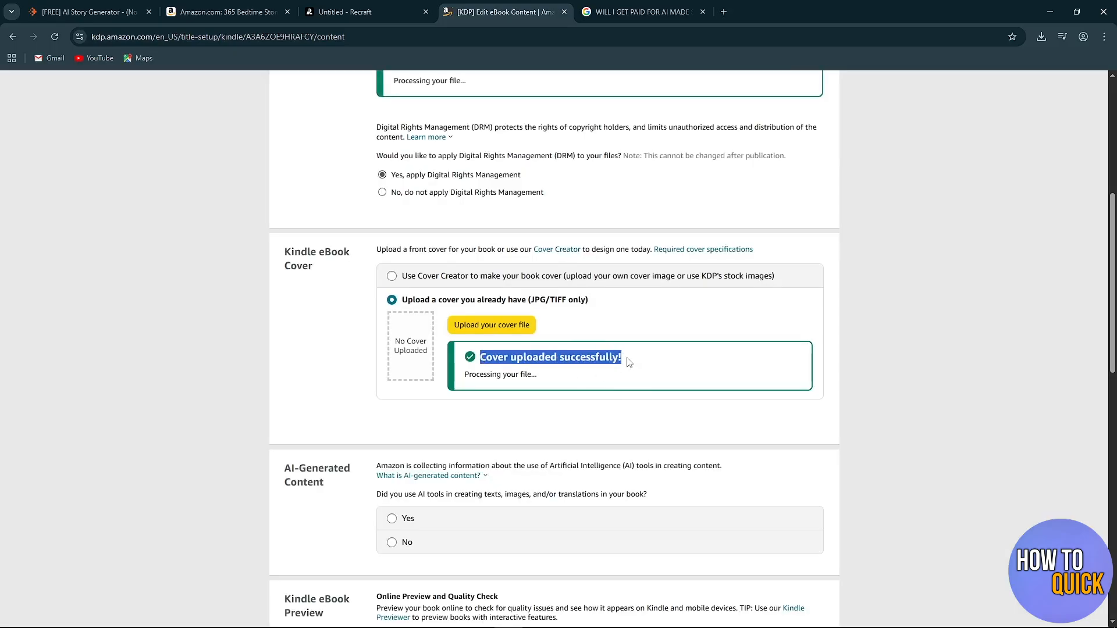
left_click(593, 435)
scroll(588, 434, "down", 5)
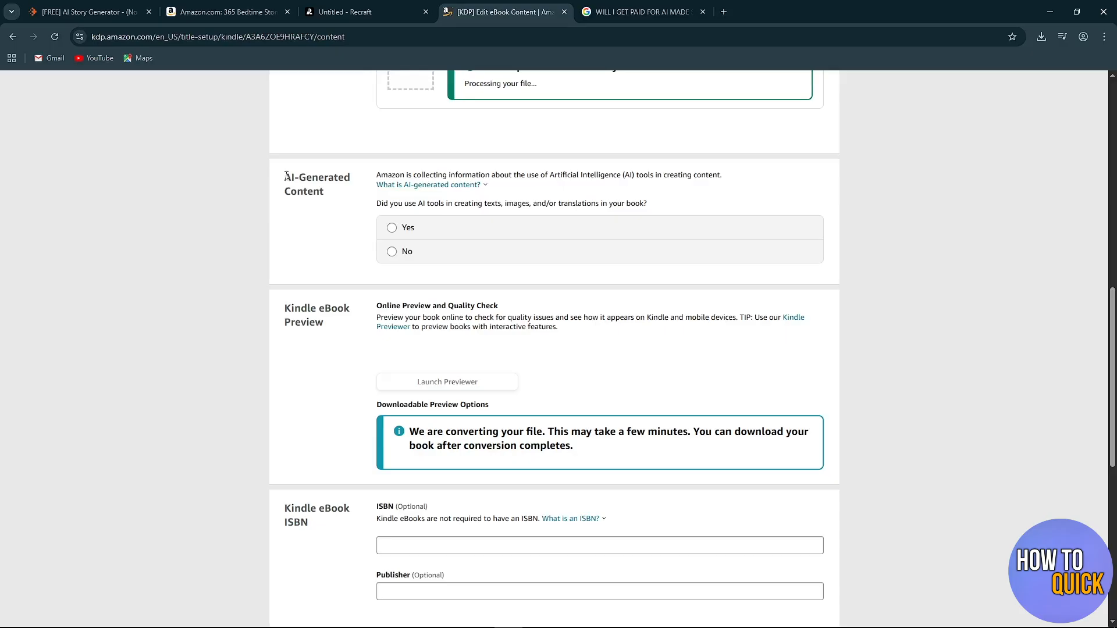
Declare that AI tools were used and set Texts to "Entire work, with minimal or no editing".
left_click_drag(285, 175, 329, 193)
left_click(337, 223)
left_click(397, 231)
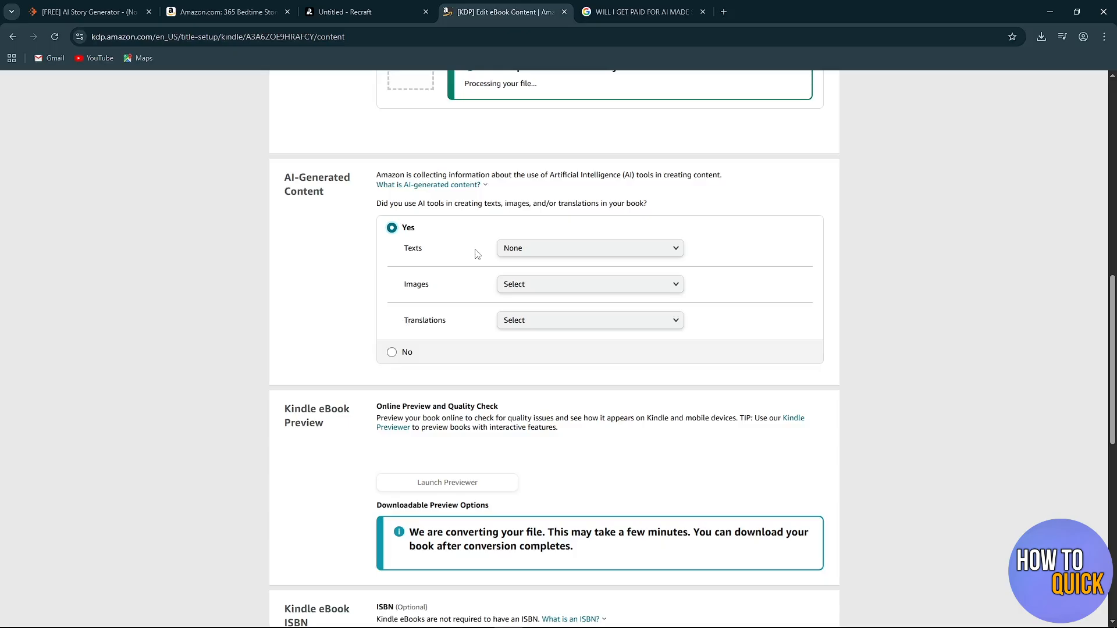
left_click(524, 249)
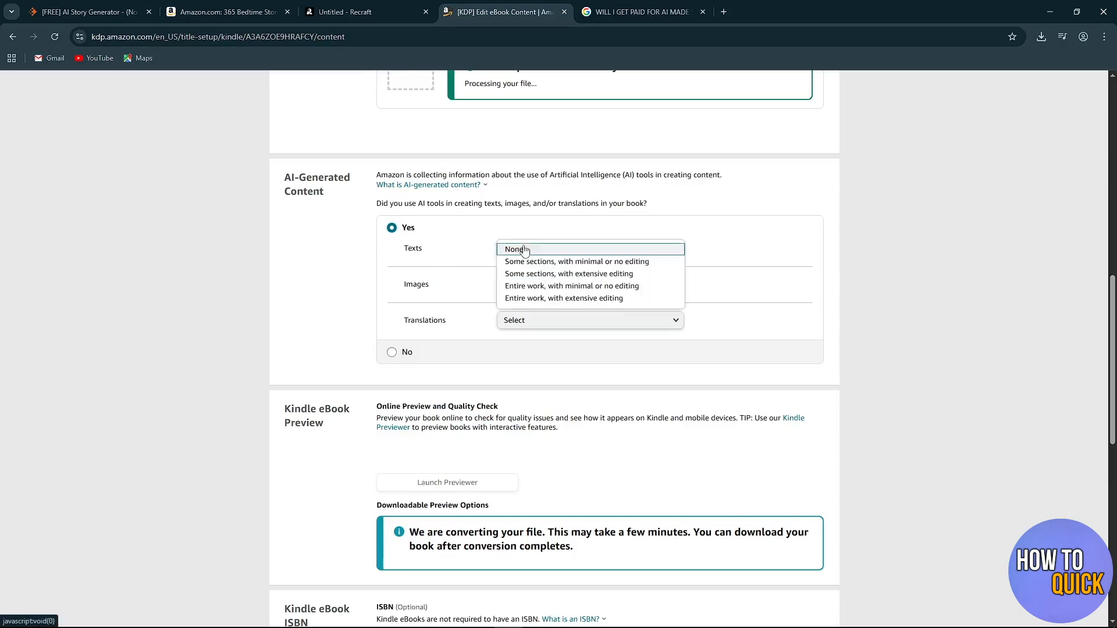
left_click(558, 286)
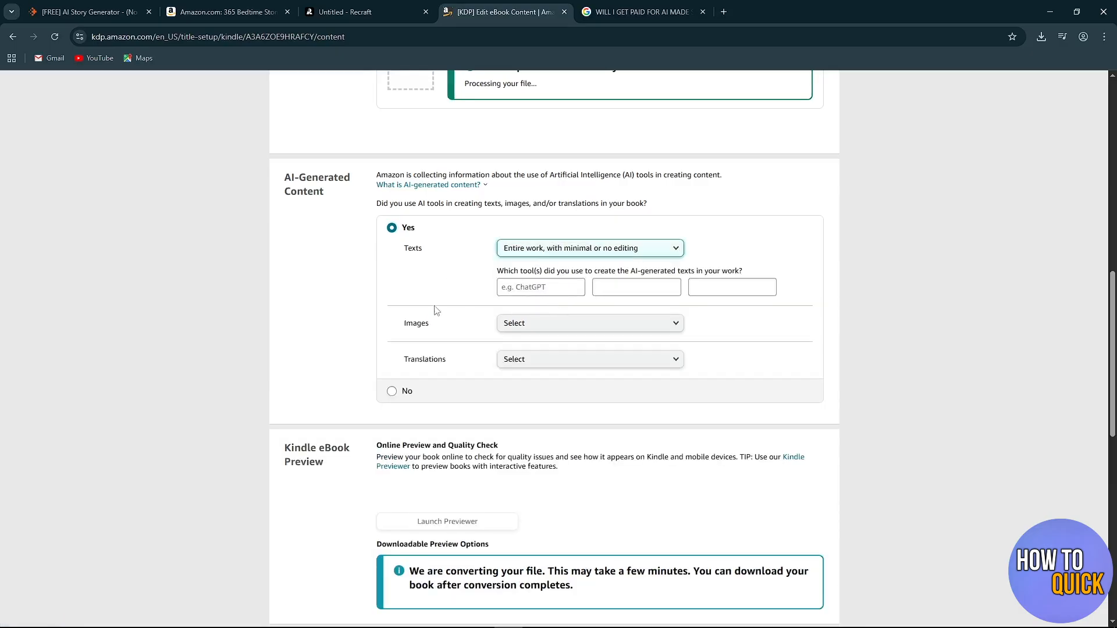
Set the AI-generated Images answer to "Many AI-generated images, with extensive editing".
scroll(449, 297, "down", 1)
left_click(576, 266)
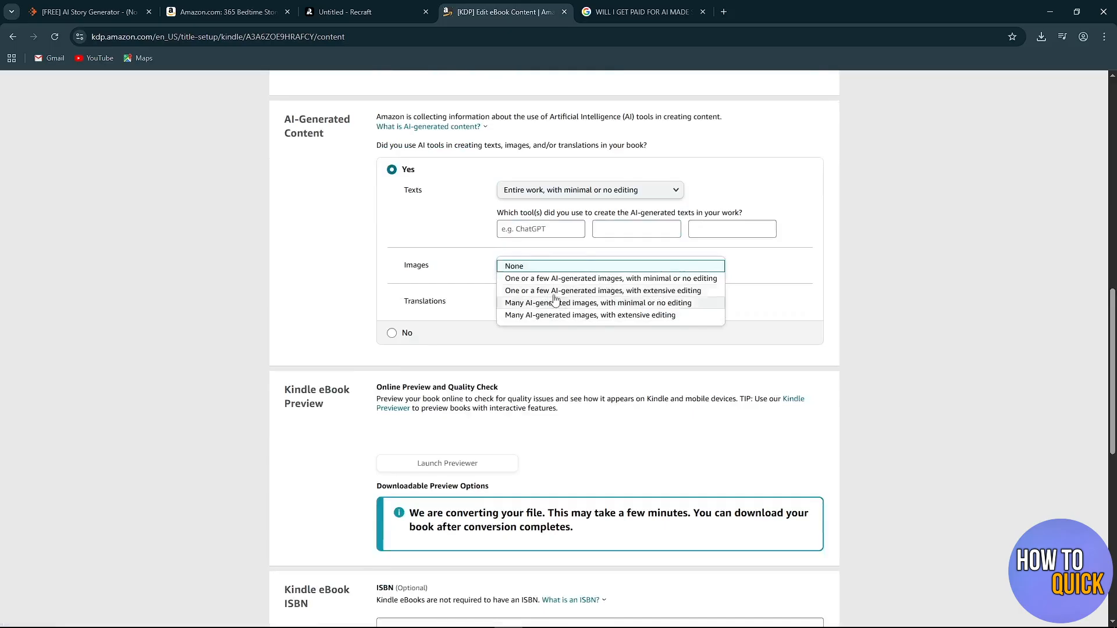
left_click(565, 265)
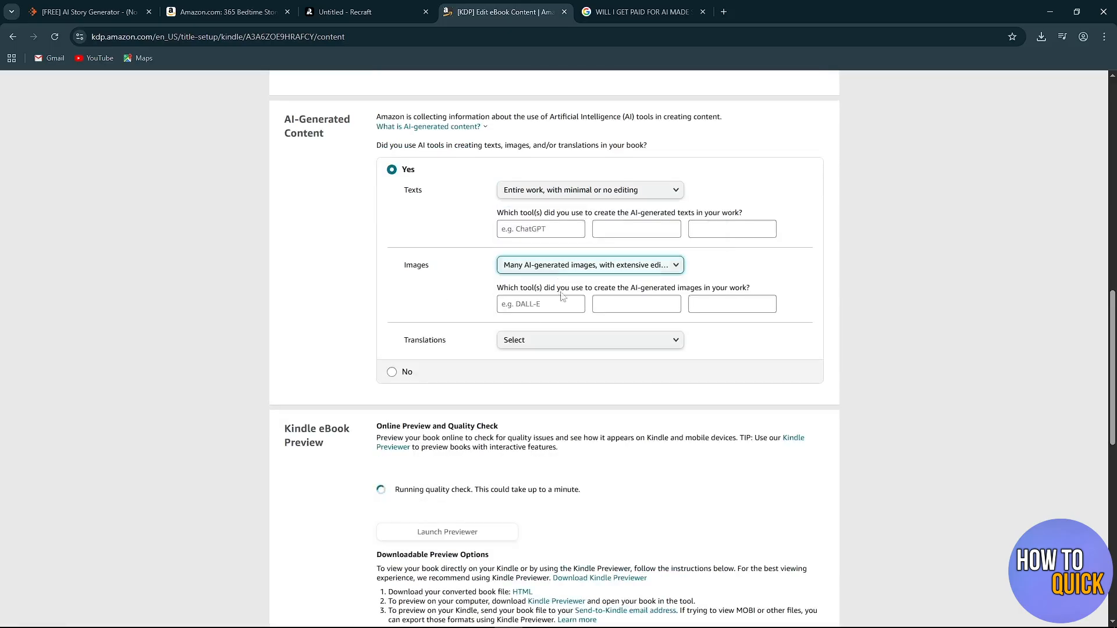
Check the available Translations answers and look over the AI-Generated Content and Kindle eBook Preview sections.
left_click(558, 341)
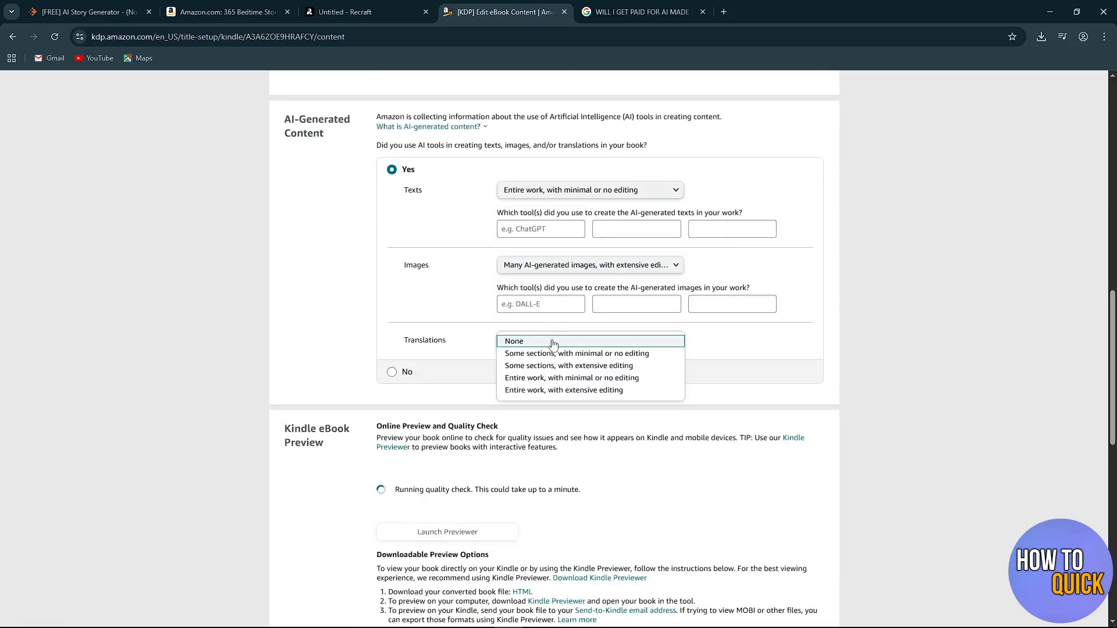
left_click(469, 301)
scroll(330, 365, "down", 1)
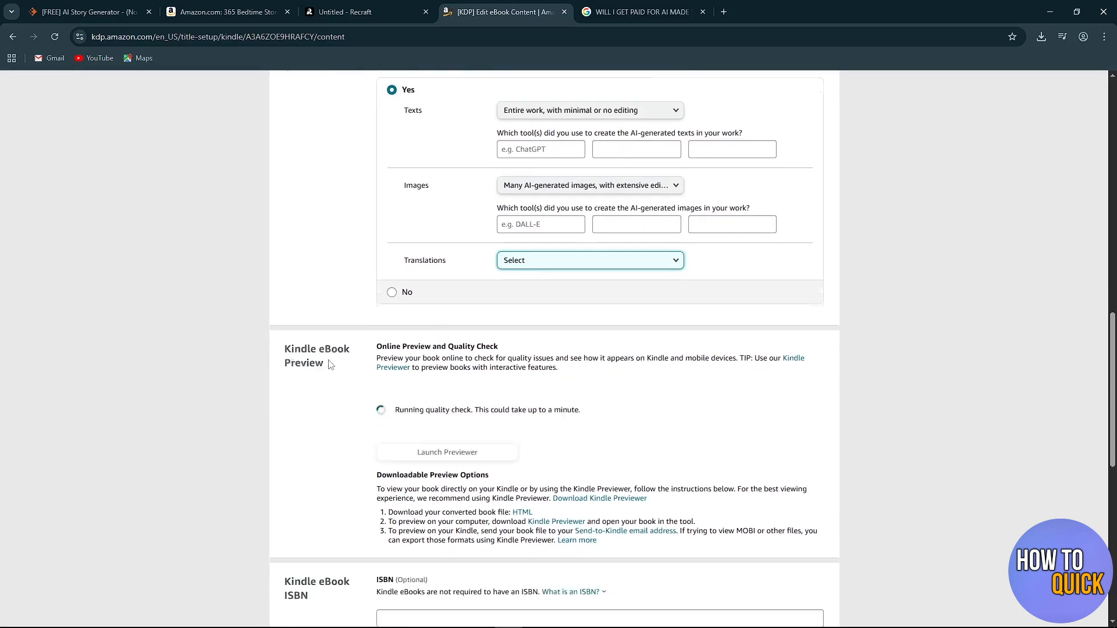
scroll(330, 364, "down", 1)
scroll(330, 362, "up", 2)
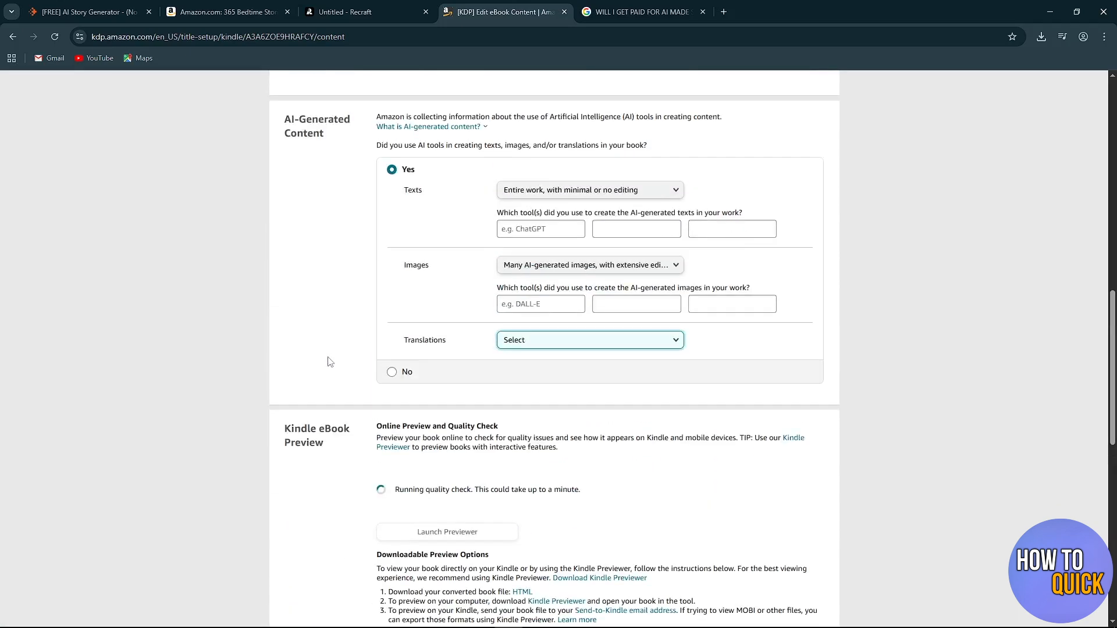
scroll(324, 324, "down", 3)
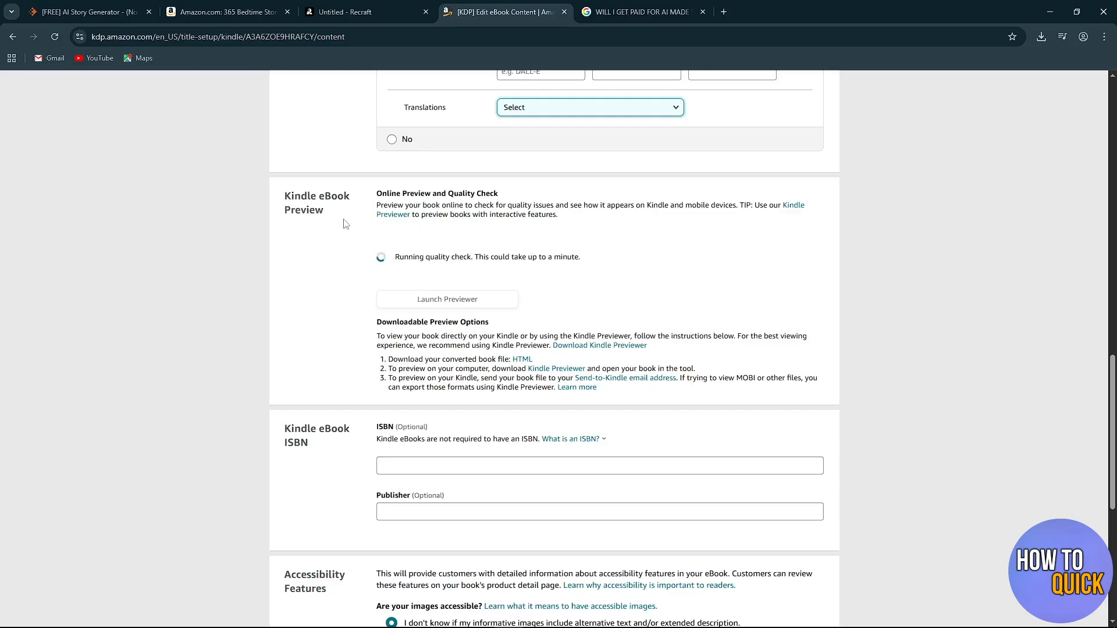
scroll(342, 240, "down", 4)
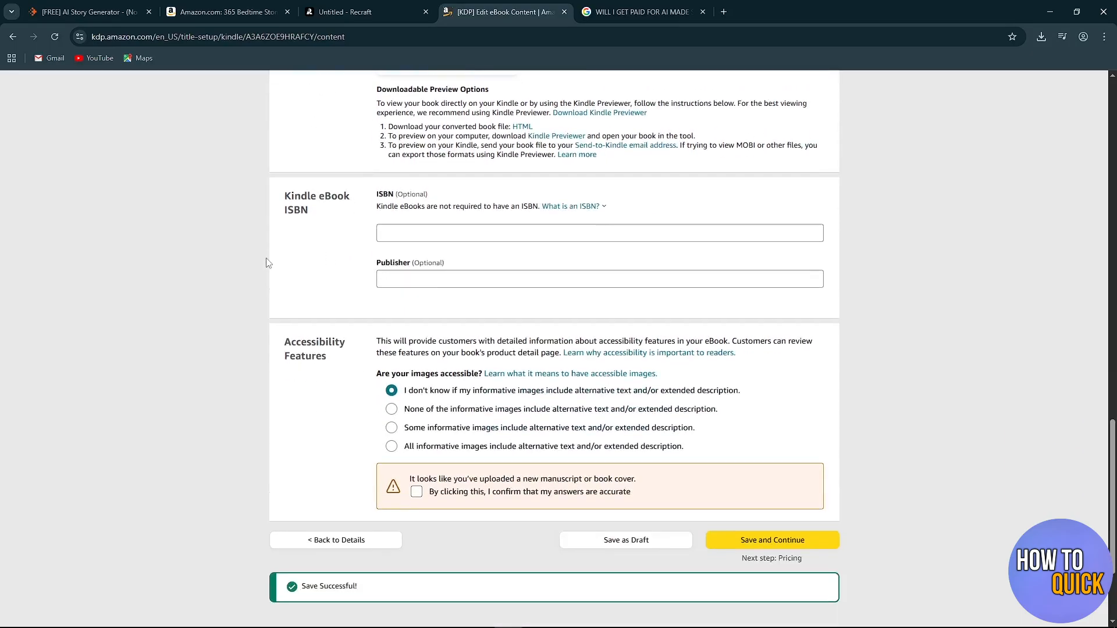
Review the Kindle eBook ISBN and Accessibility Features sections, and save the eBook content to continue to pricing.
left_click_drag(285, 195, 324, 221)
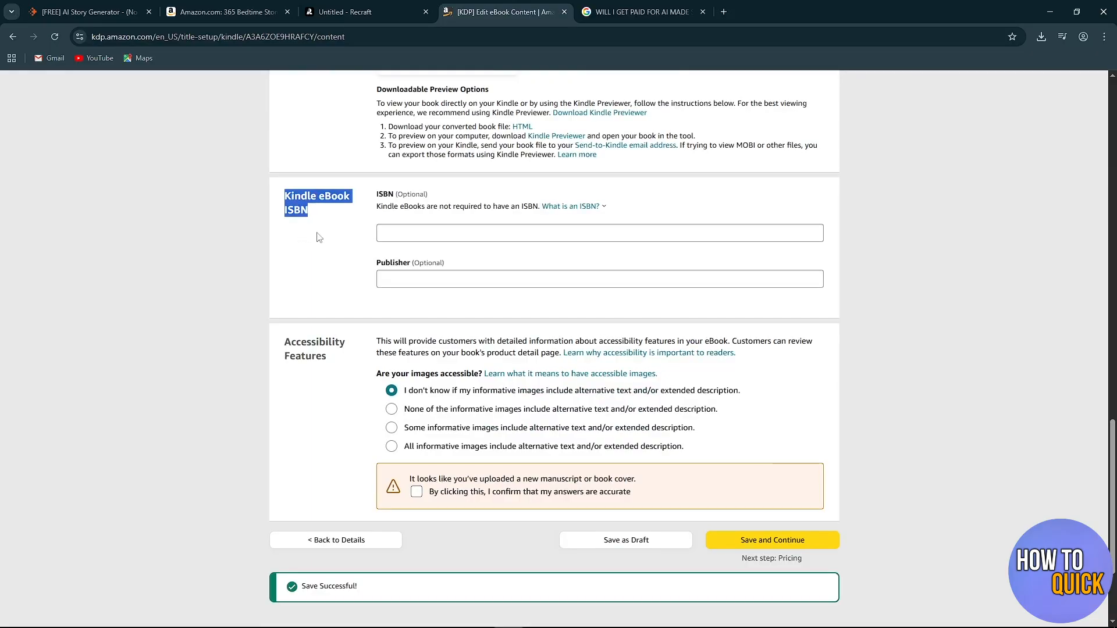
left_click(313, 235)
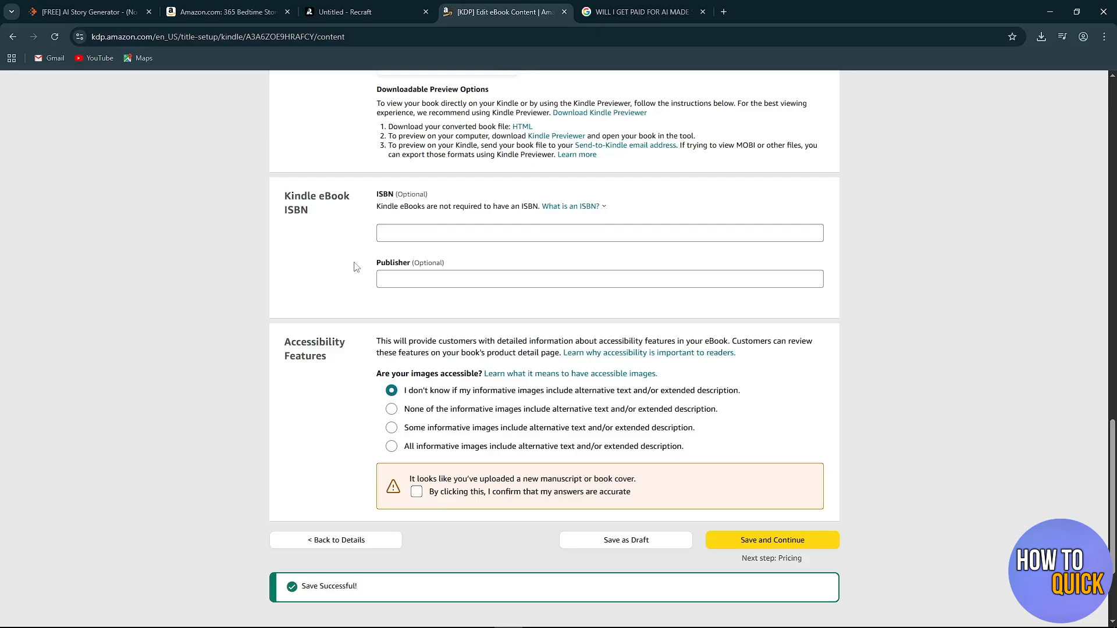
scroll(326, 265, "down", 3)
left_click_drag(279, 239, 343, 263)
left_click(332, 291)
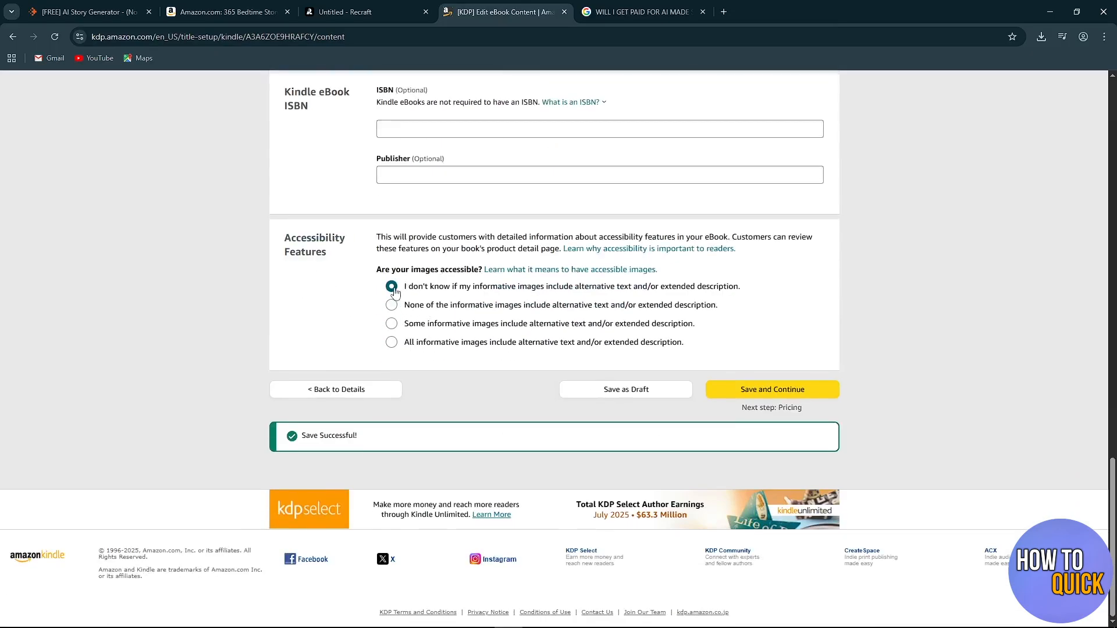
left_click(780, 396)
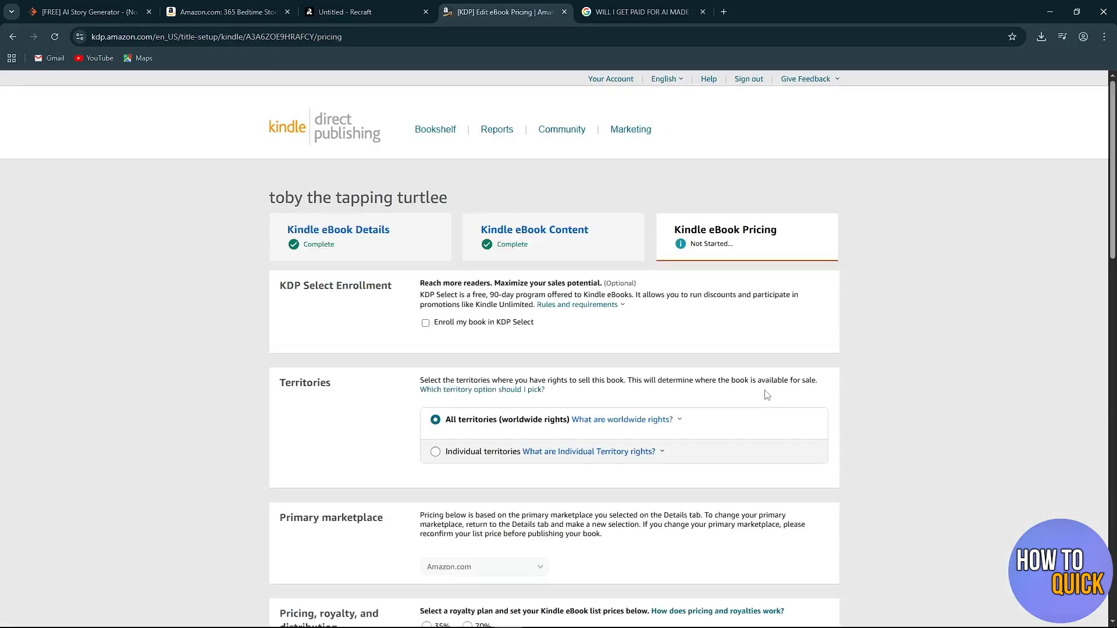
Examine the eBook pricing page's territories, royalty plans, marketplace list prices, and terms and publishing options.
scroll(767, 396, "down", 3)
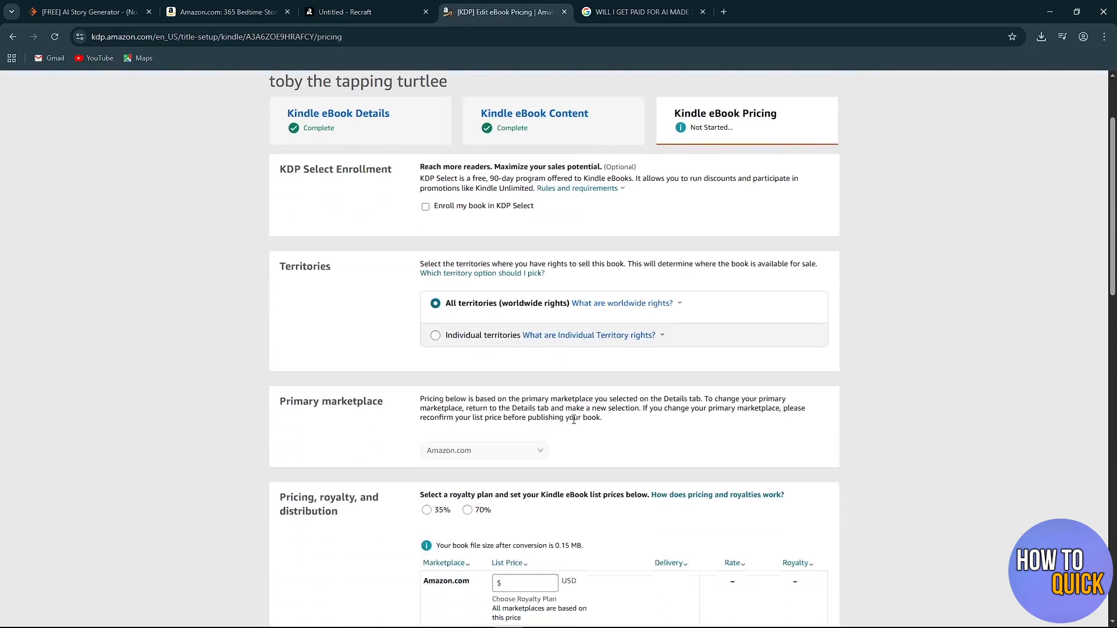
scroll(517, 276, "down", 1)
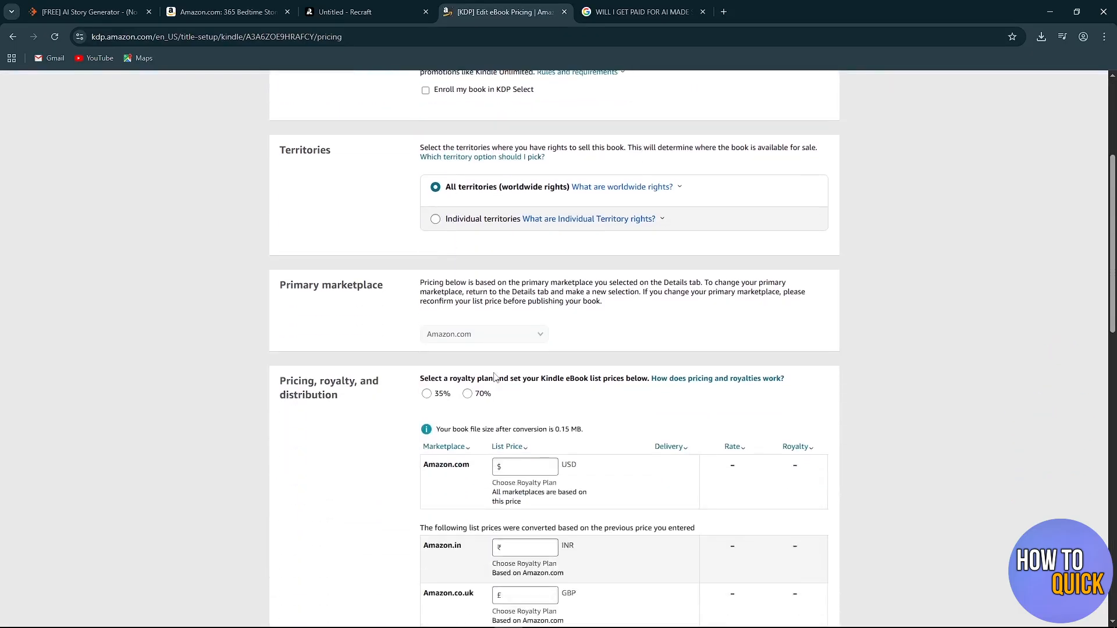
scroll(466, 384, "down", 1)
scroll(687, 401, "down", 1)
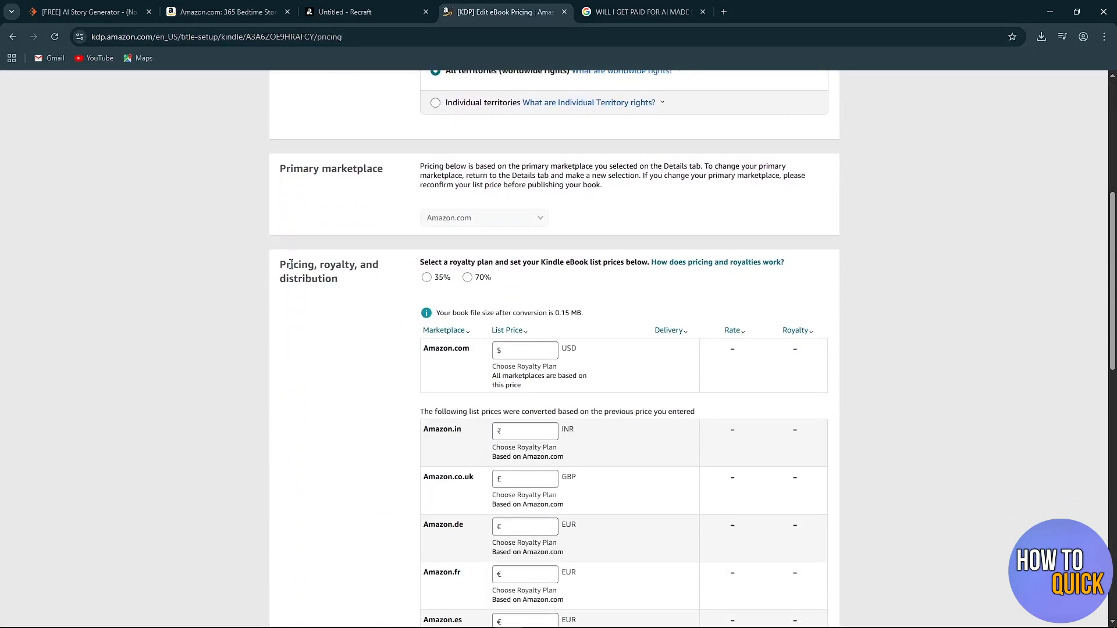
left_click_drag(280, 265, 346, 289)
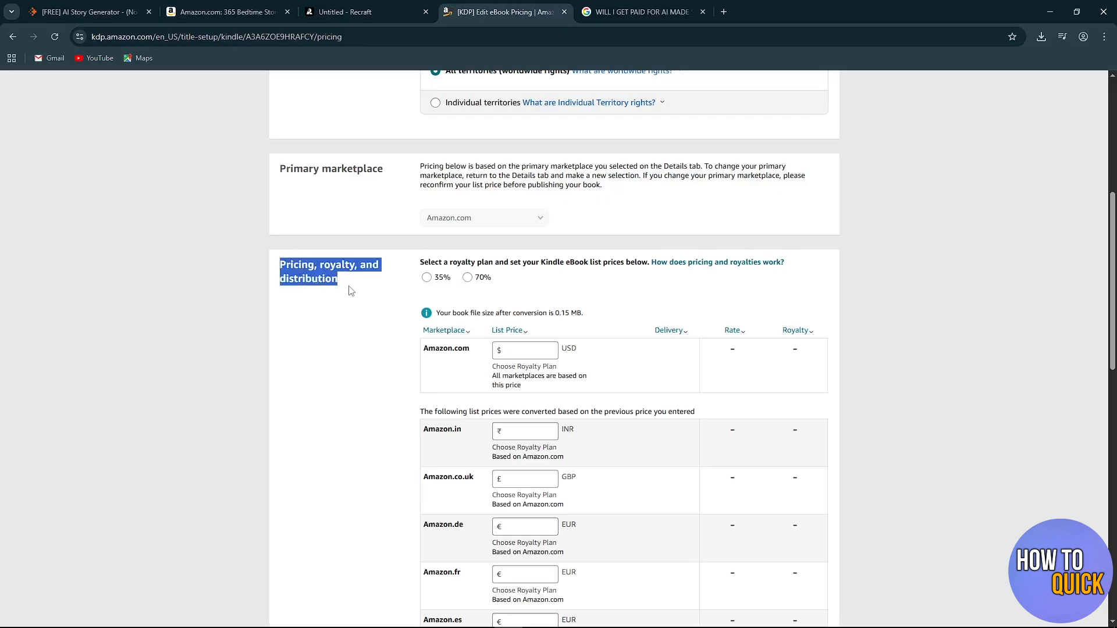
left_click(391, 326)
scroll(392, 329, "down", 3)
scroll(391, 329, "down", 4)
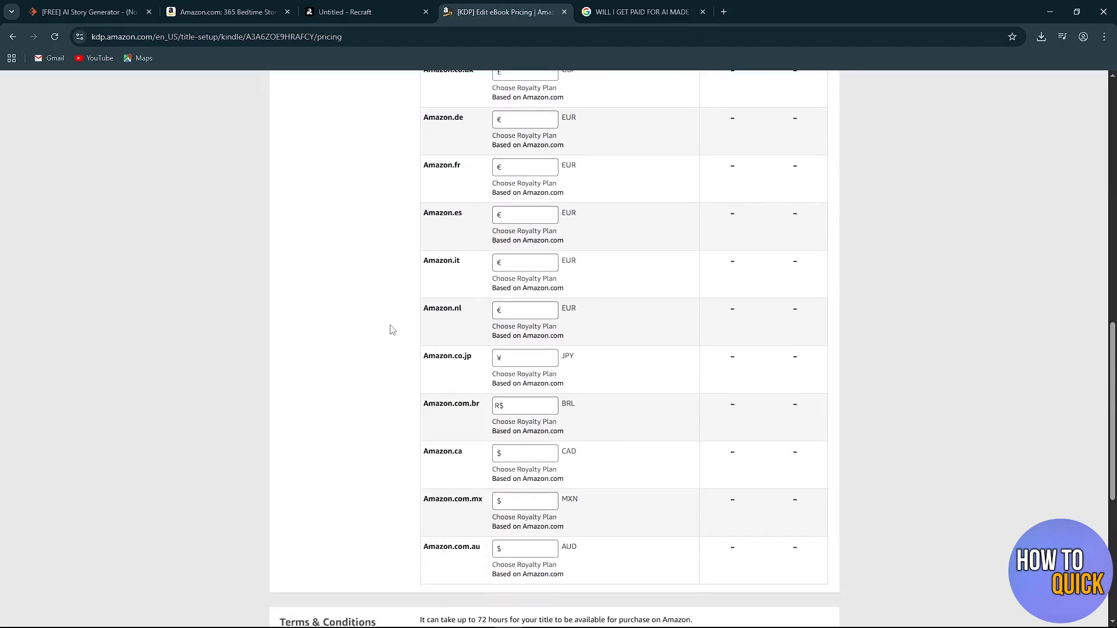
scroll(388, 363, "up", 3)
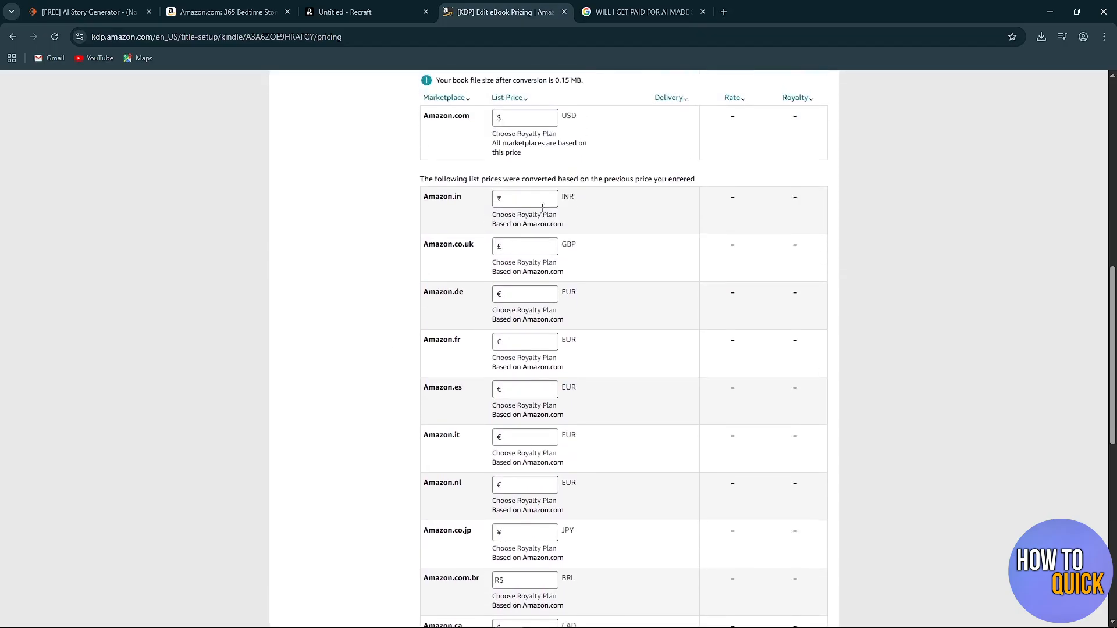
scroll(544, 180, "down", 9)
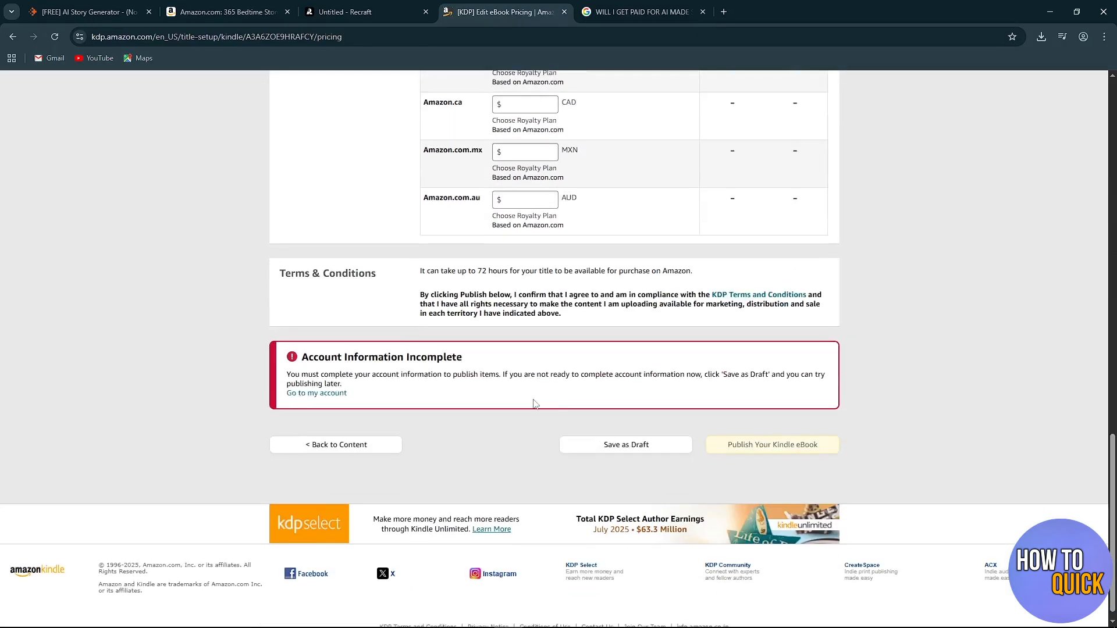